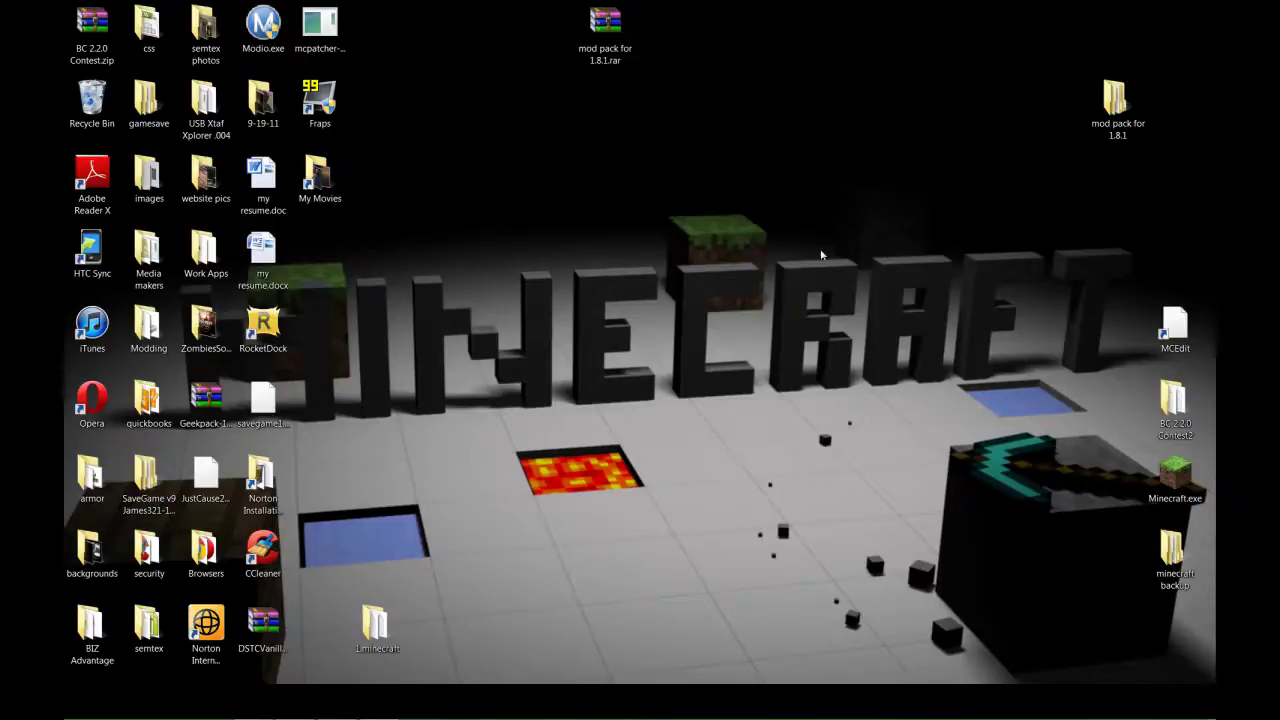
Open the 'mod pack for 1.8.1' desktop folder, reposition and close it, then reopen and minimize it.
click(612, 33)
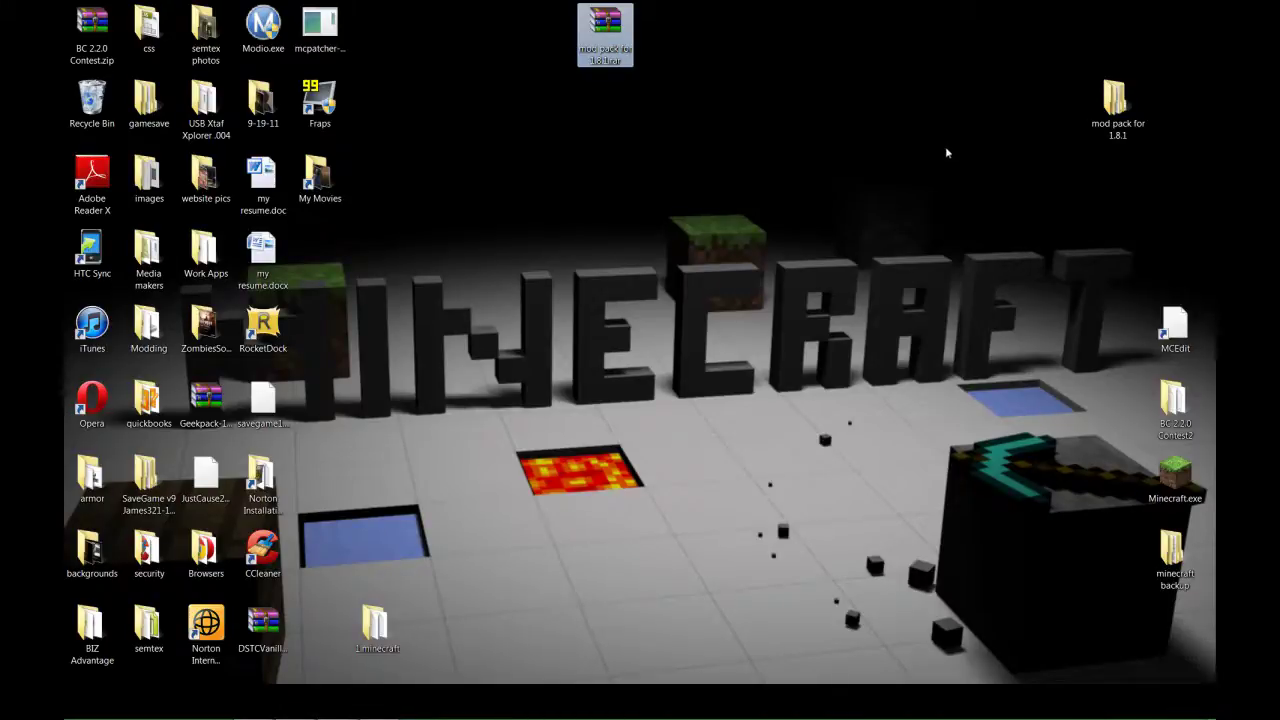
double_click(1113, 100)
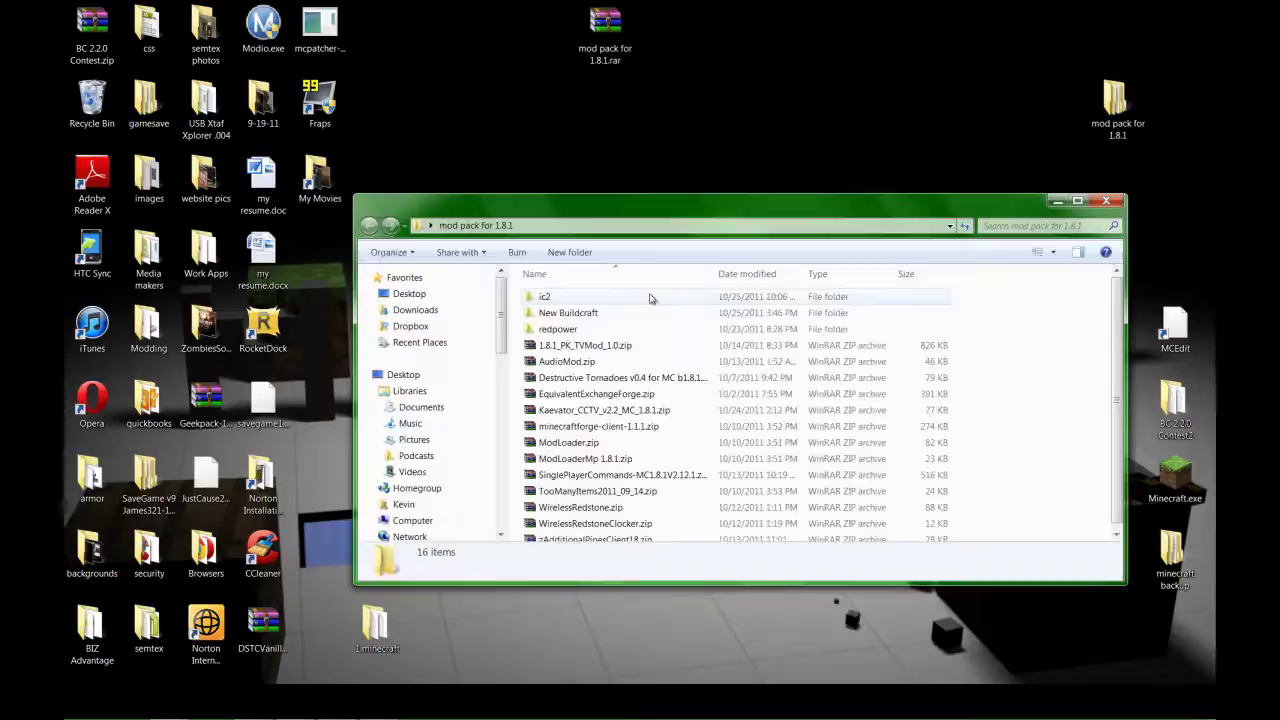
drag(700, 205, 841, 142)
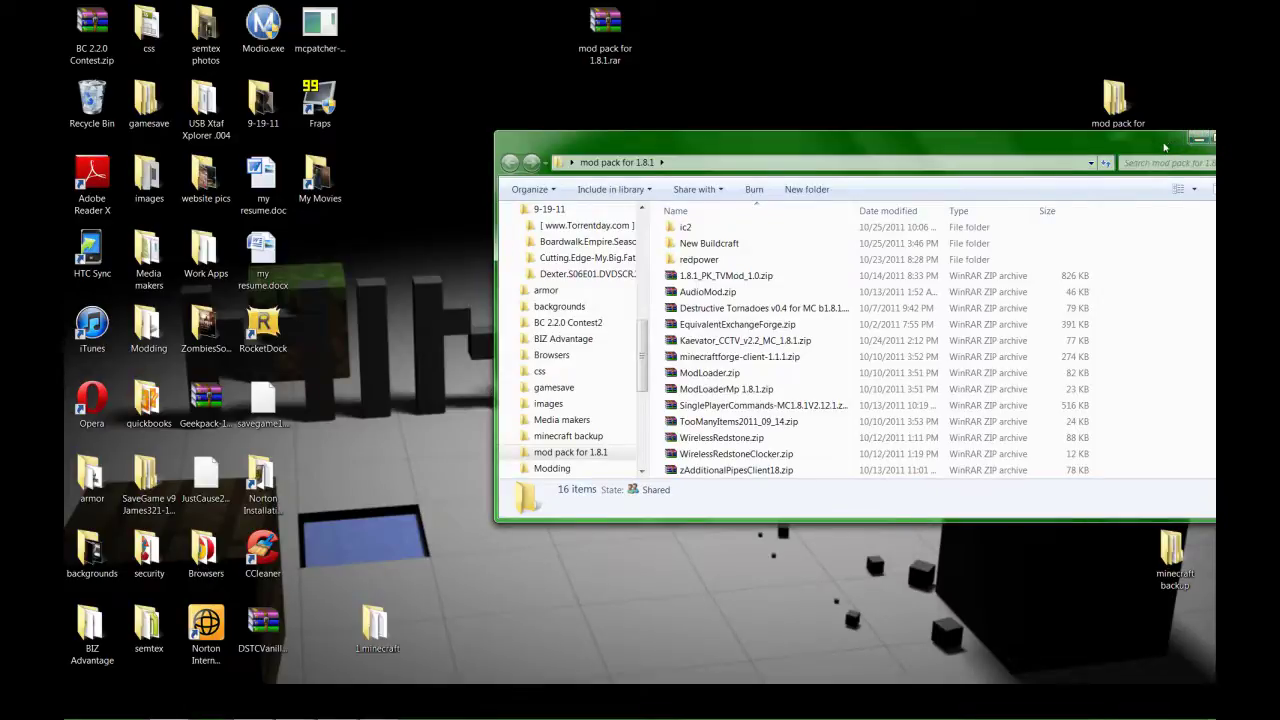
drag(1190, 140, 1208, 145)
click(1208, 143)
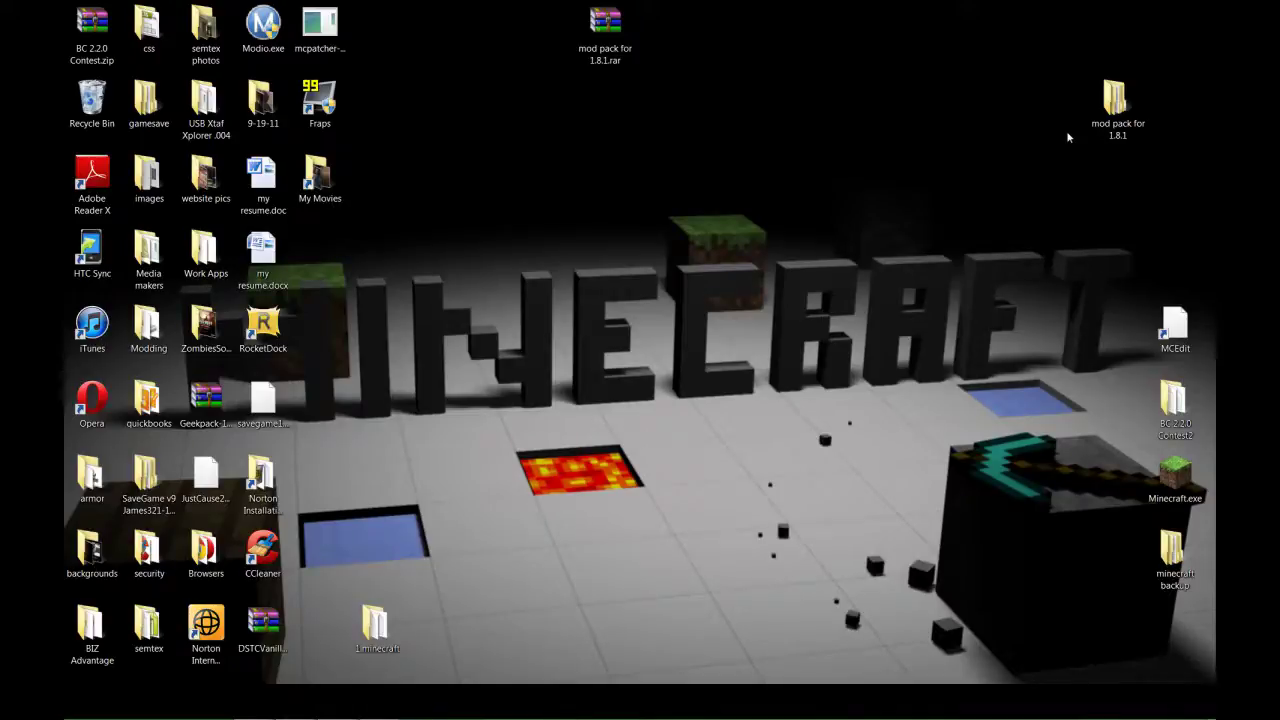
double_click(1115, 105)
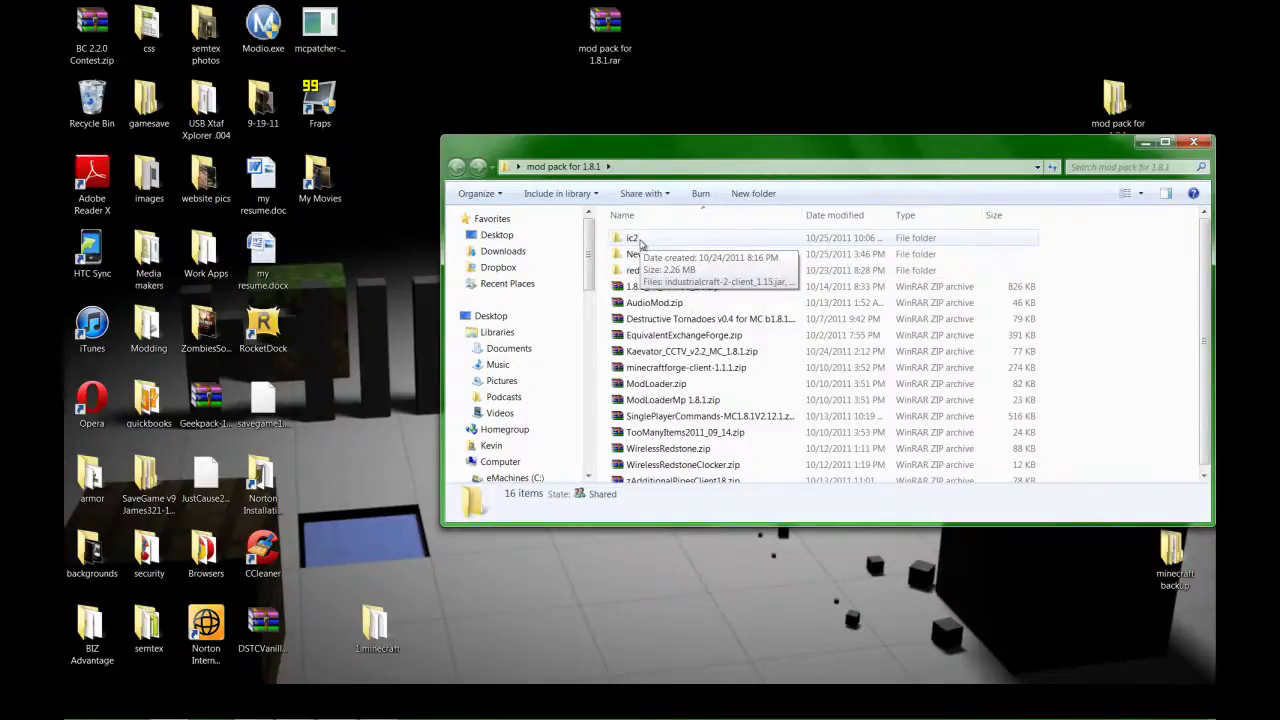
click(1145, 143)
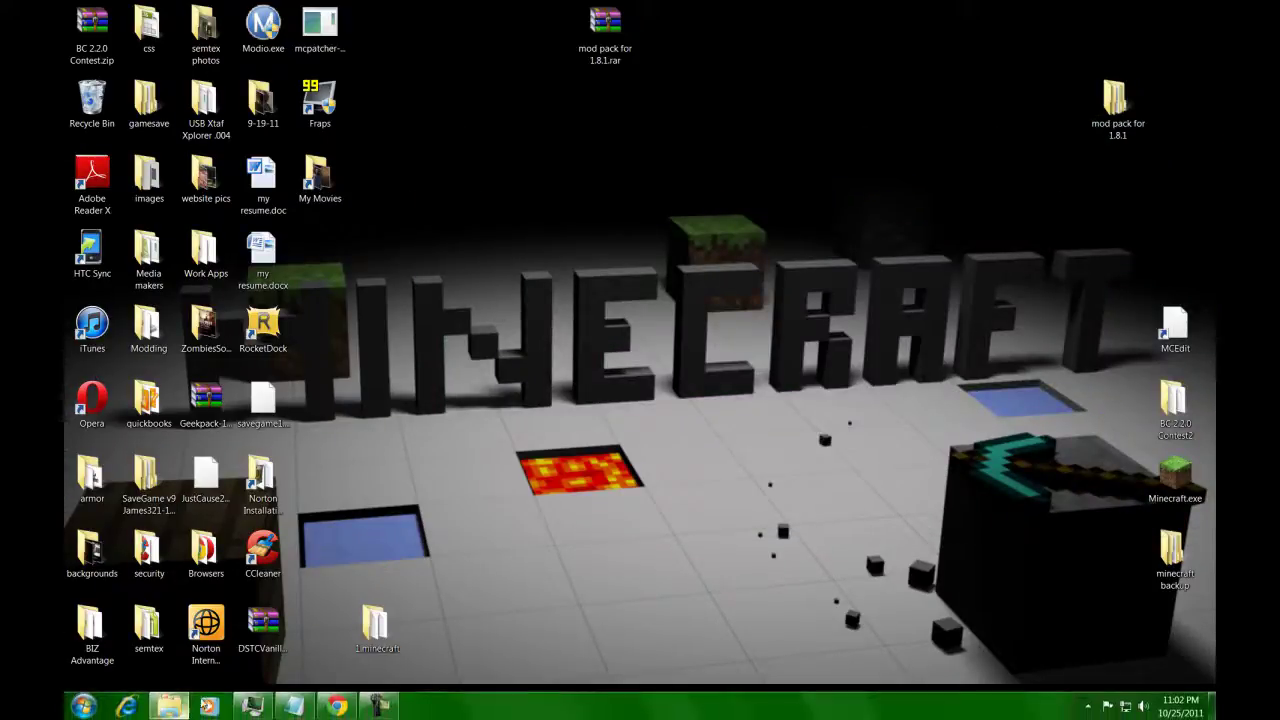
Go to %appdata% and move the .minecraft folder from Roaming onto the desktop.
click(170, 706)
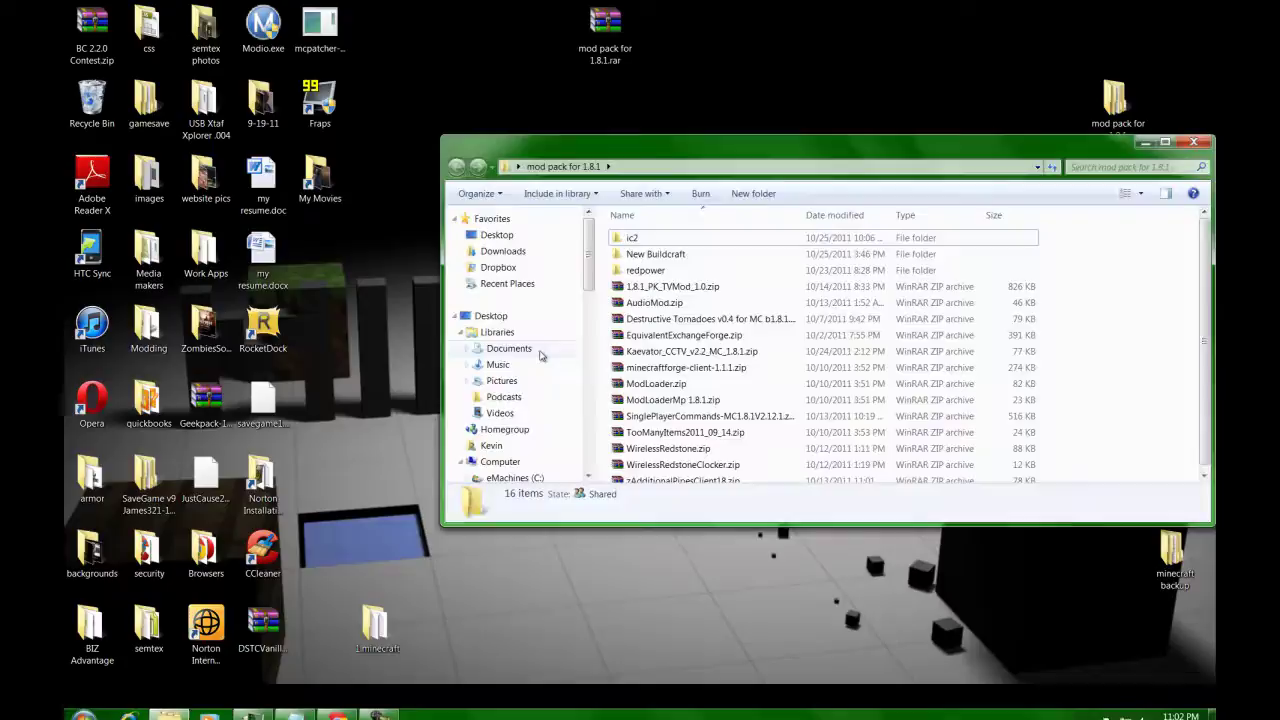
click(634, 167)
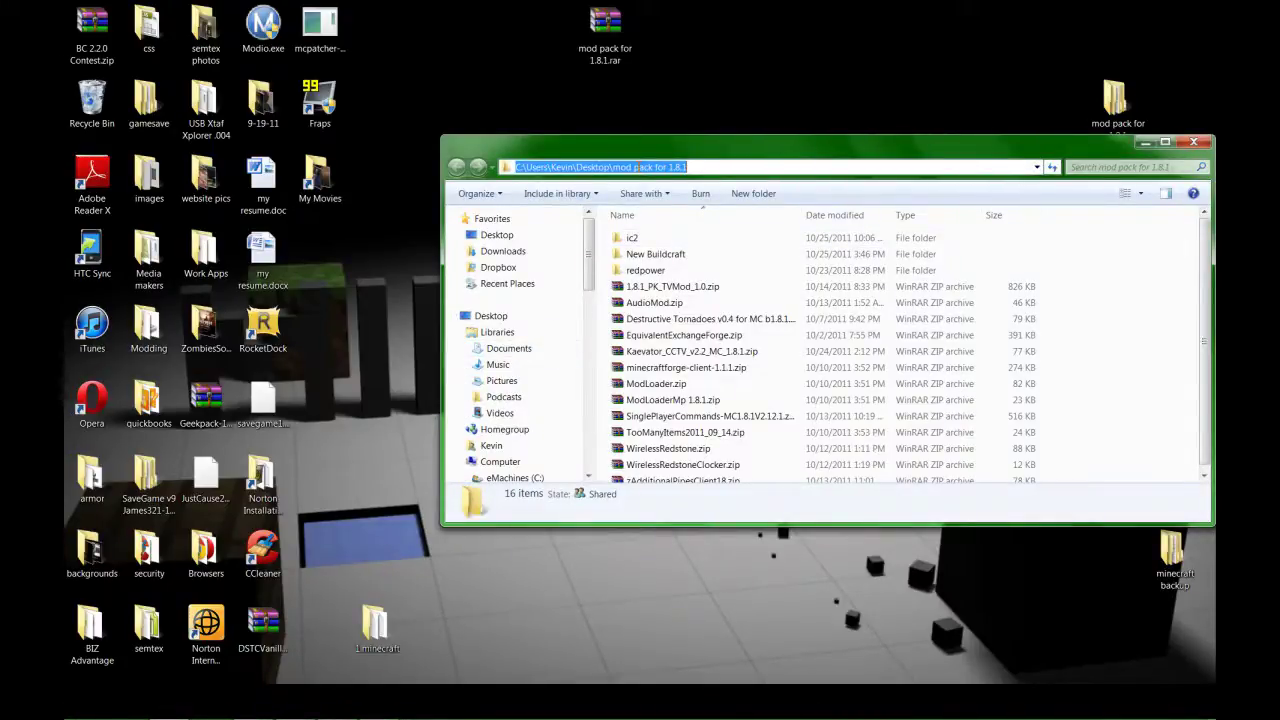
text(%appda)
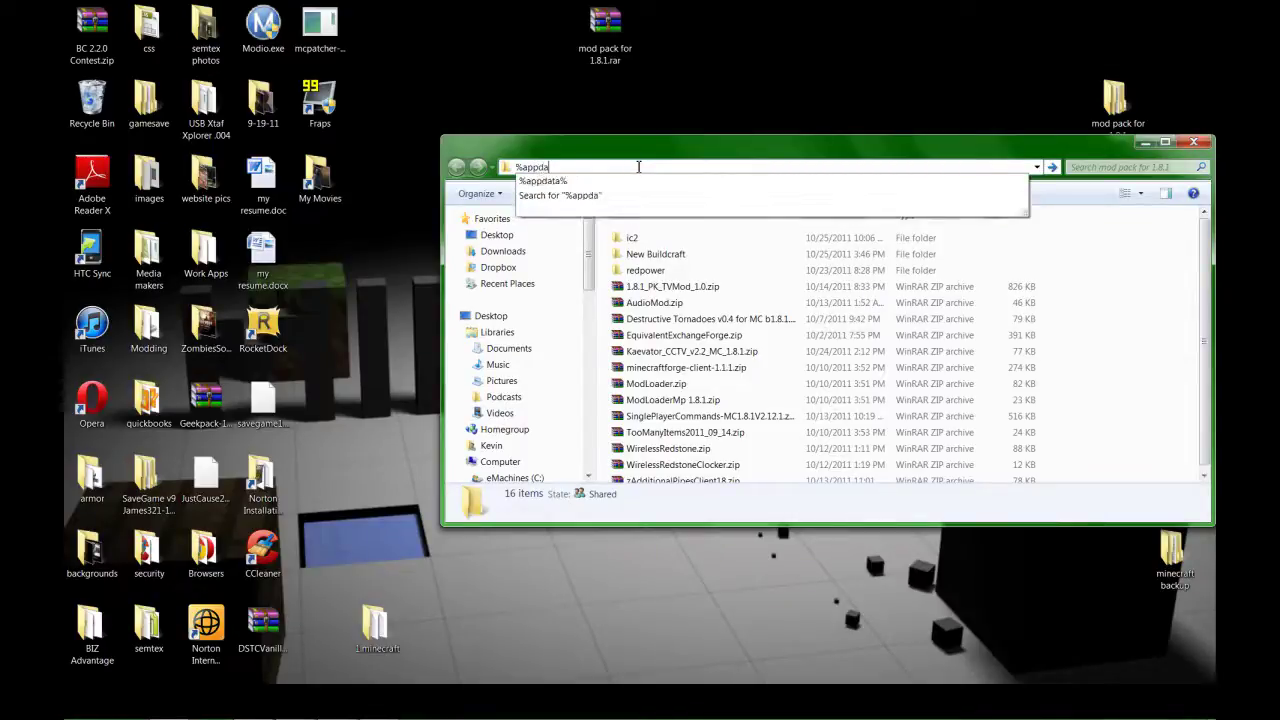
text(tat)
key(BackSpace)
text(%)
key(Return)
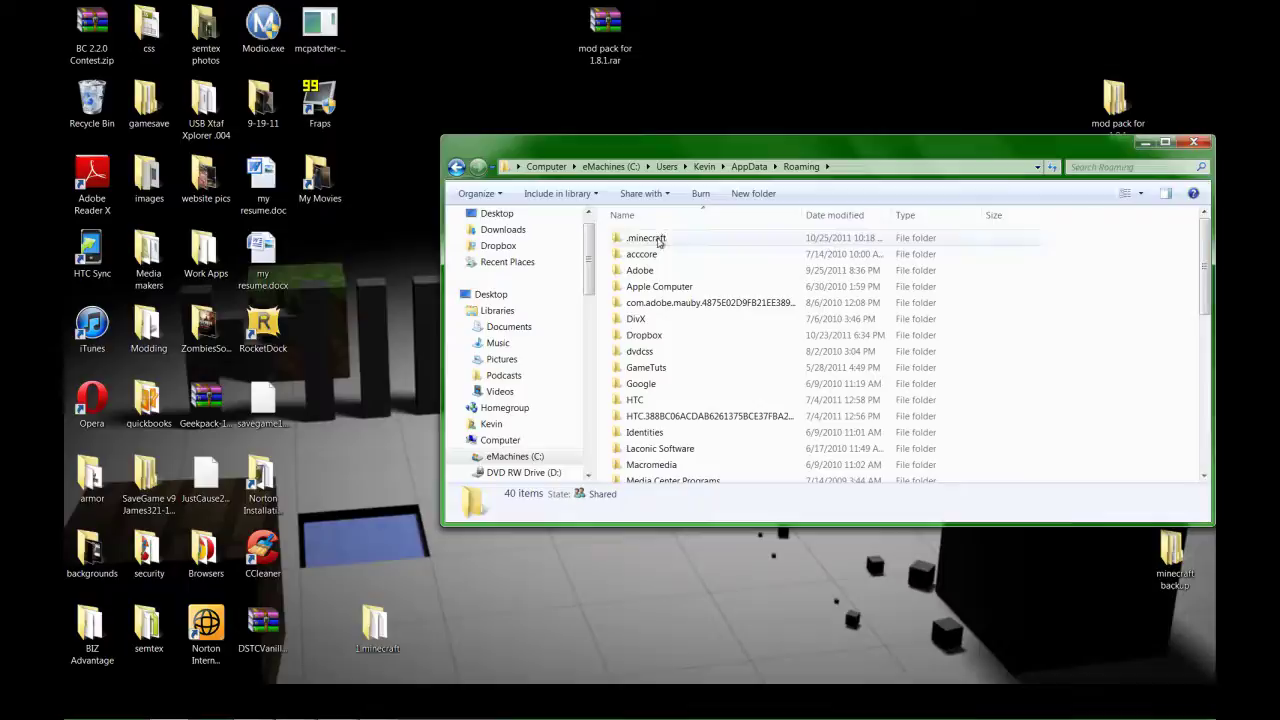
drag(686, 151, 594, 151)
drag(560, 238, 452, 39)
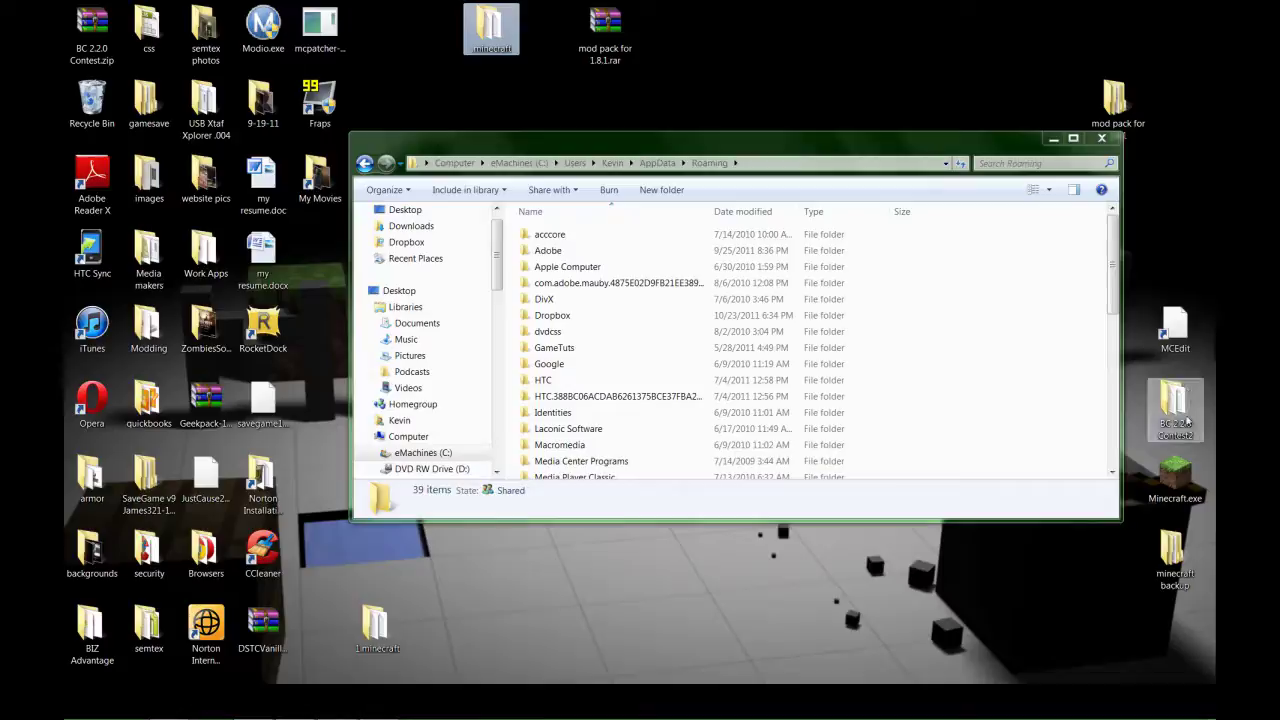
Launch Minecraft, log in with the account username and password with Remember password ticked, then close the game.
click(1176, 478)
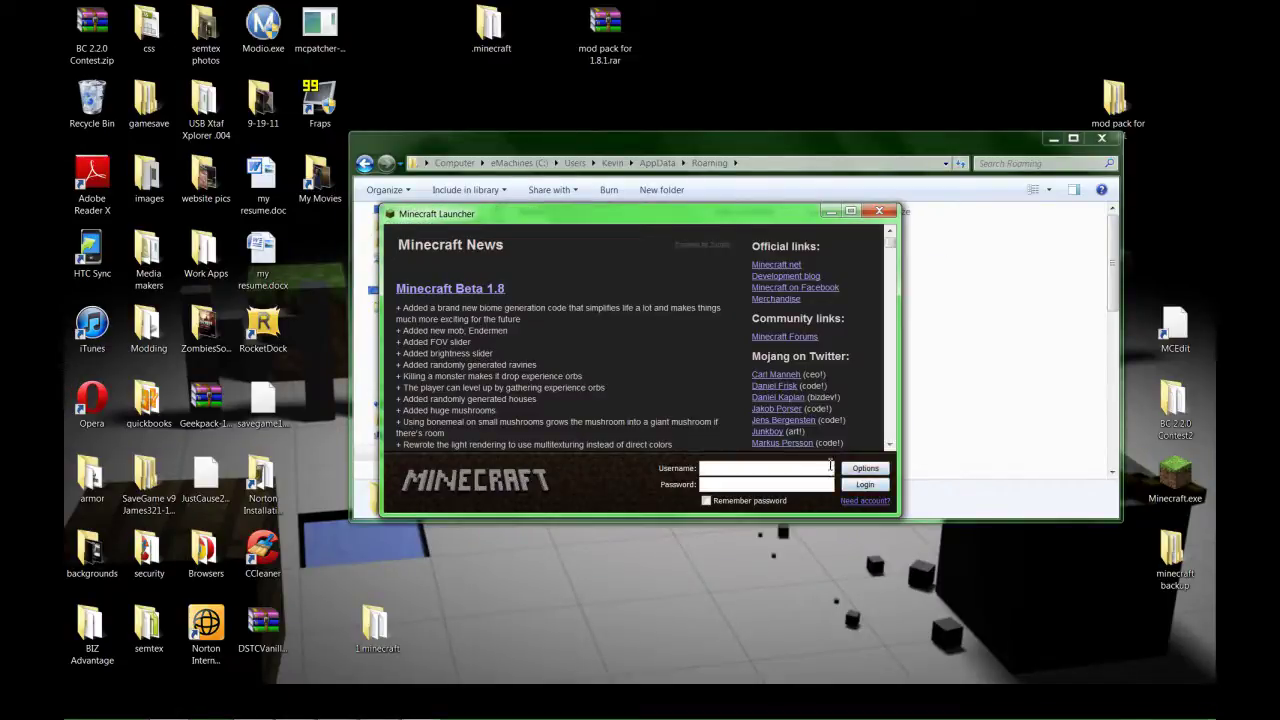
text(madcock83)
key(Tab)
text(•••••••••)
click(707, 500)
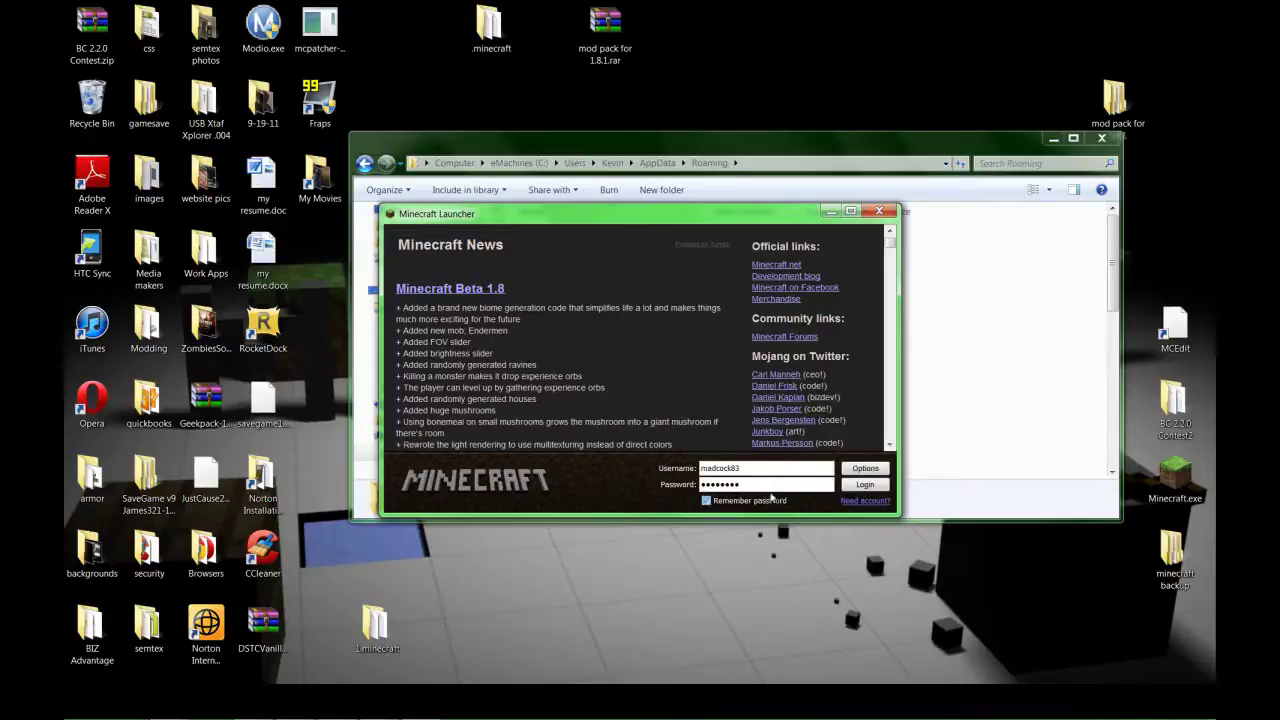
click(873, 485)
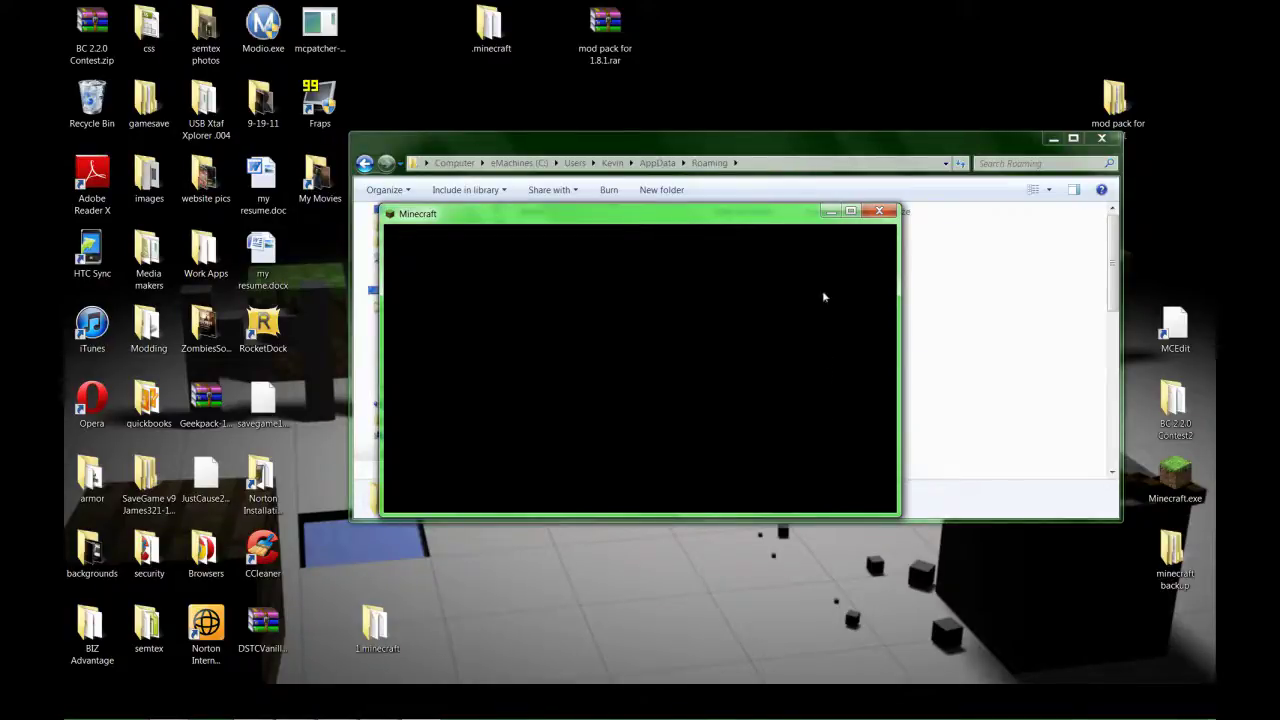
click(880, 212)
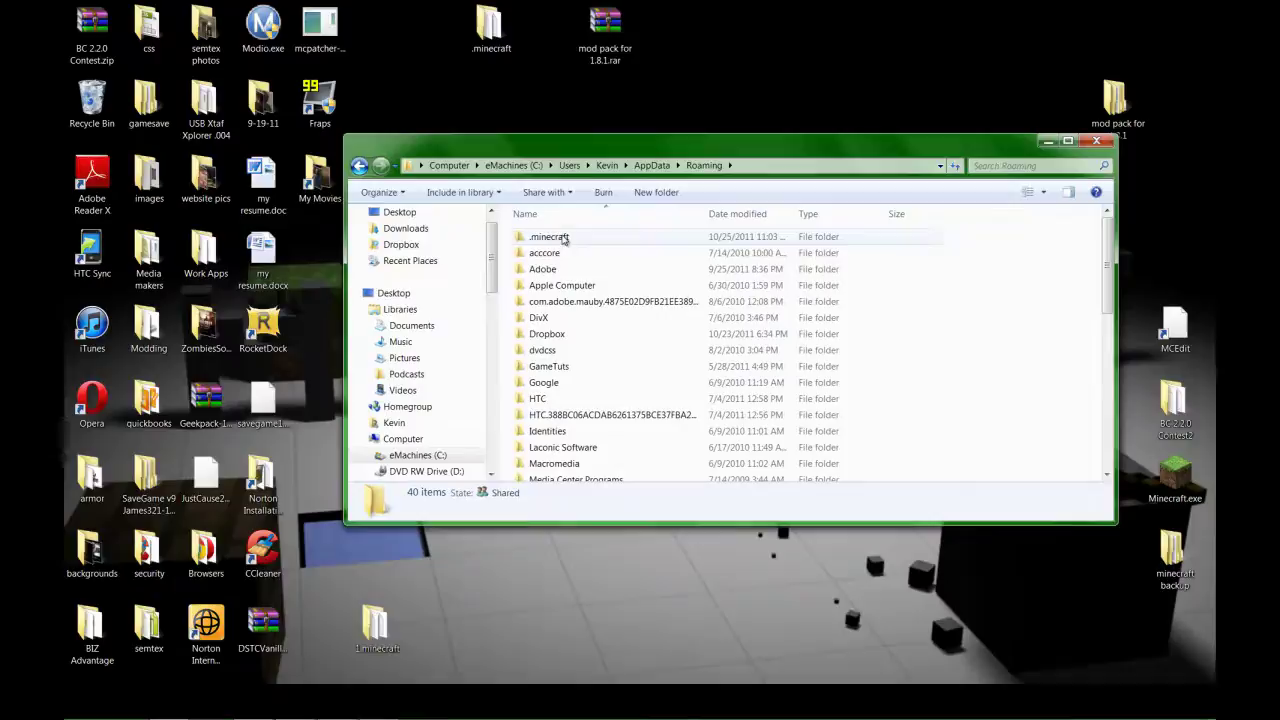
Create a new folder named 'mods' inside the fresh .minecraft folder.
double_click(563, 239)
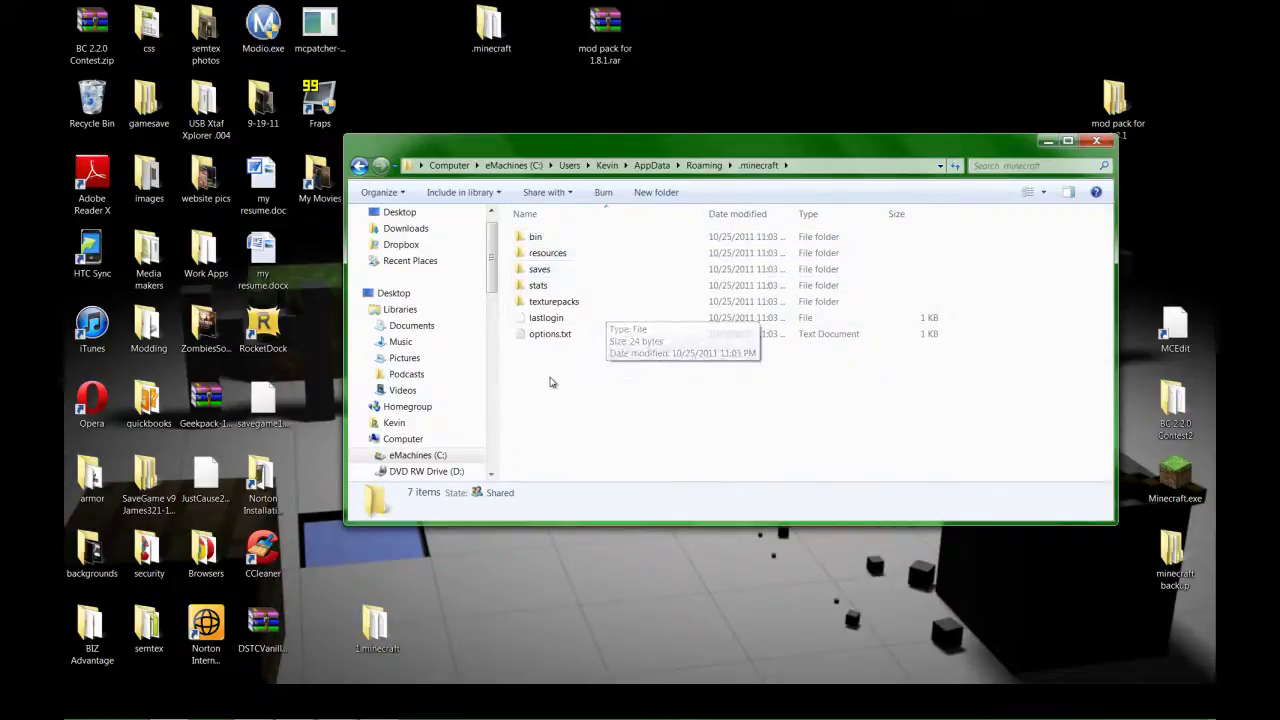
right_click(549, 382)
mouse_move(671, 539)
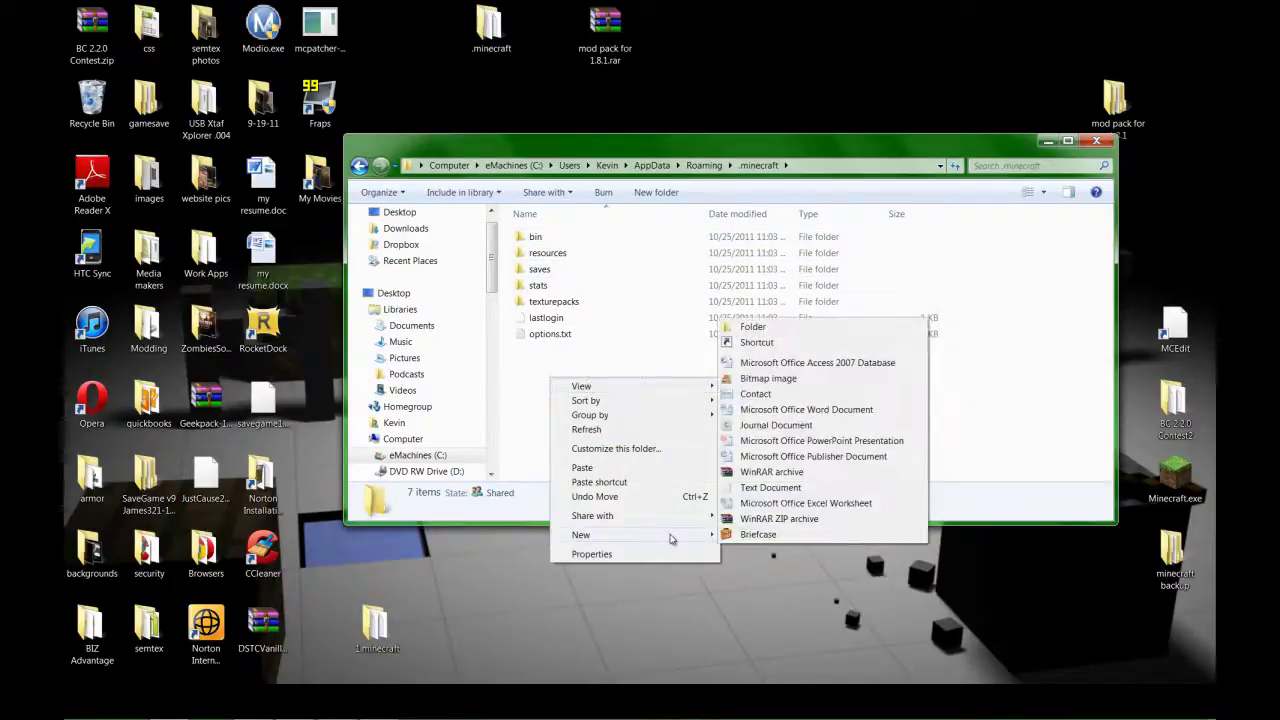
click(755, 327)
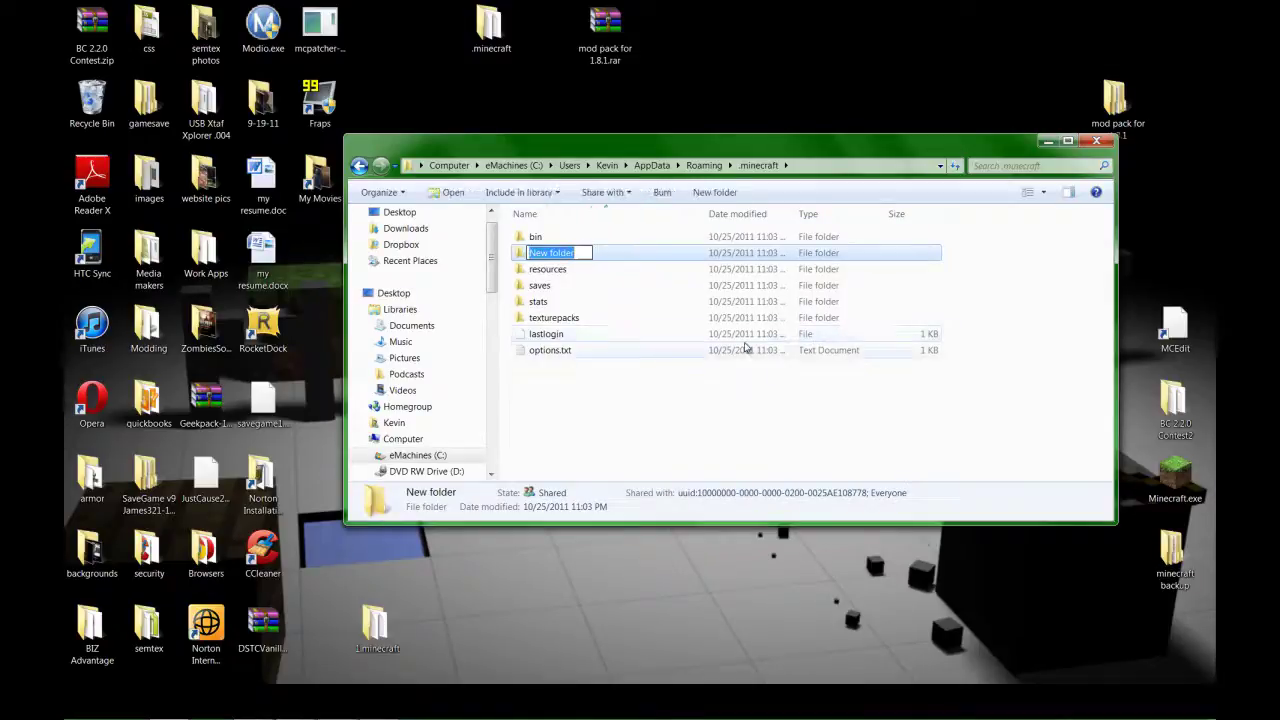
text(mods)
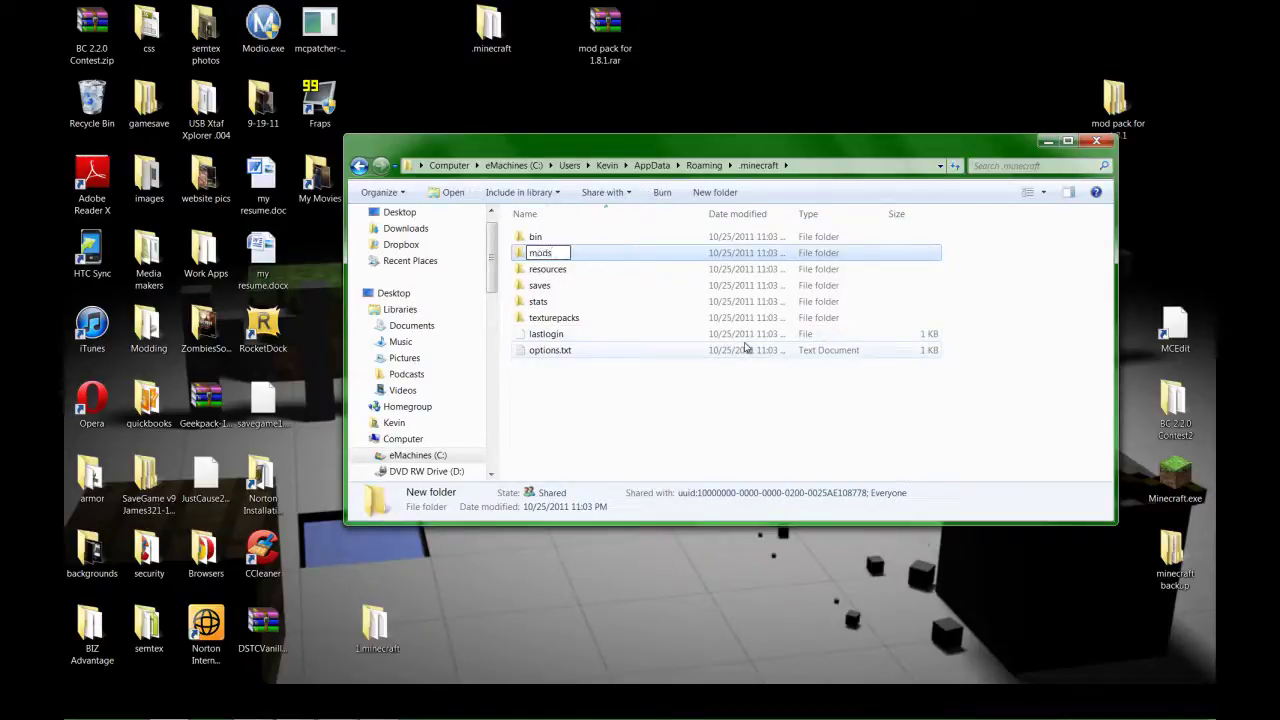
key(Return)
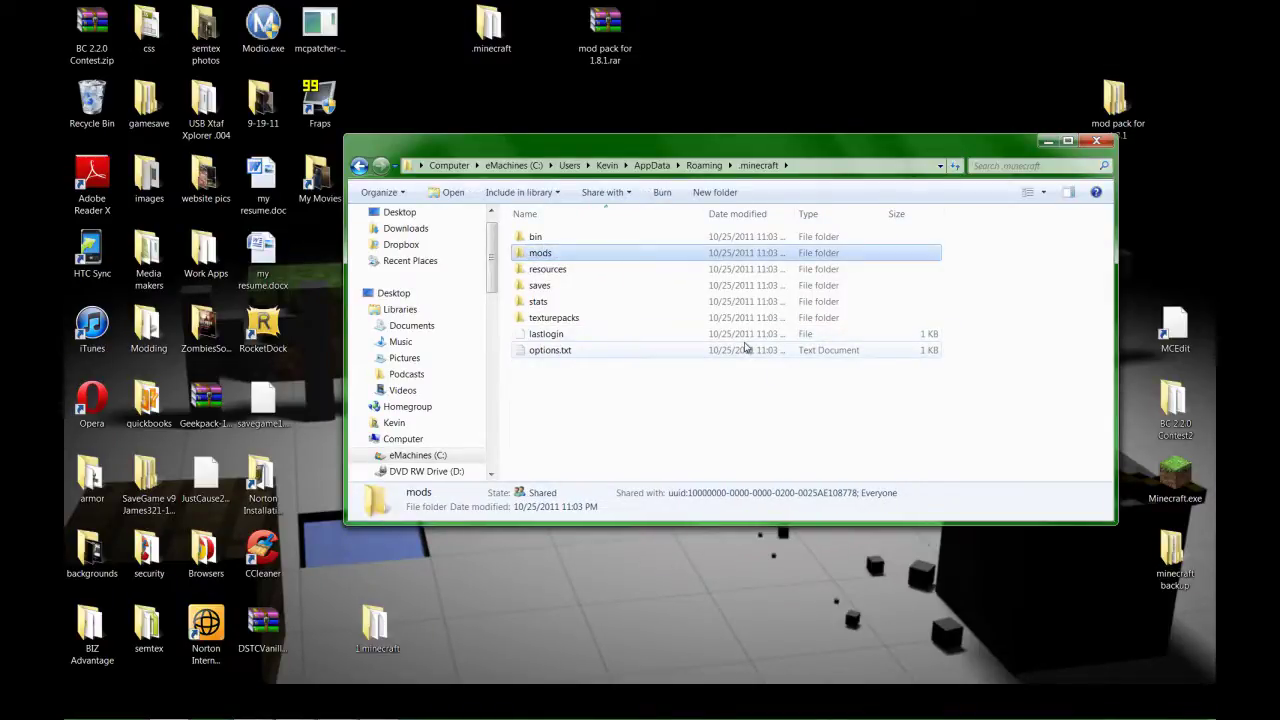
Open bin\minecraft.jar with the WinRAR archiver.
double_click(550, 238)
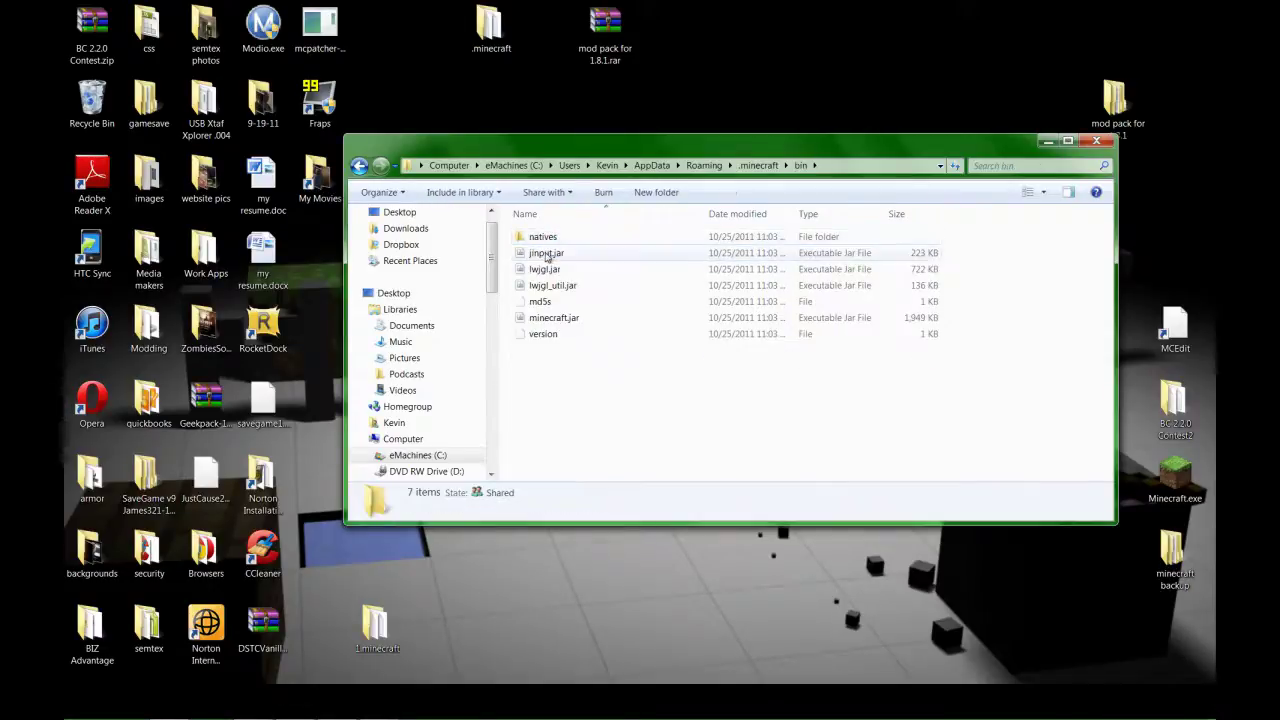
right_click(563, 318)
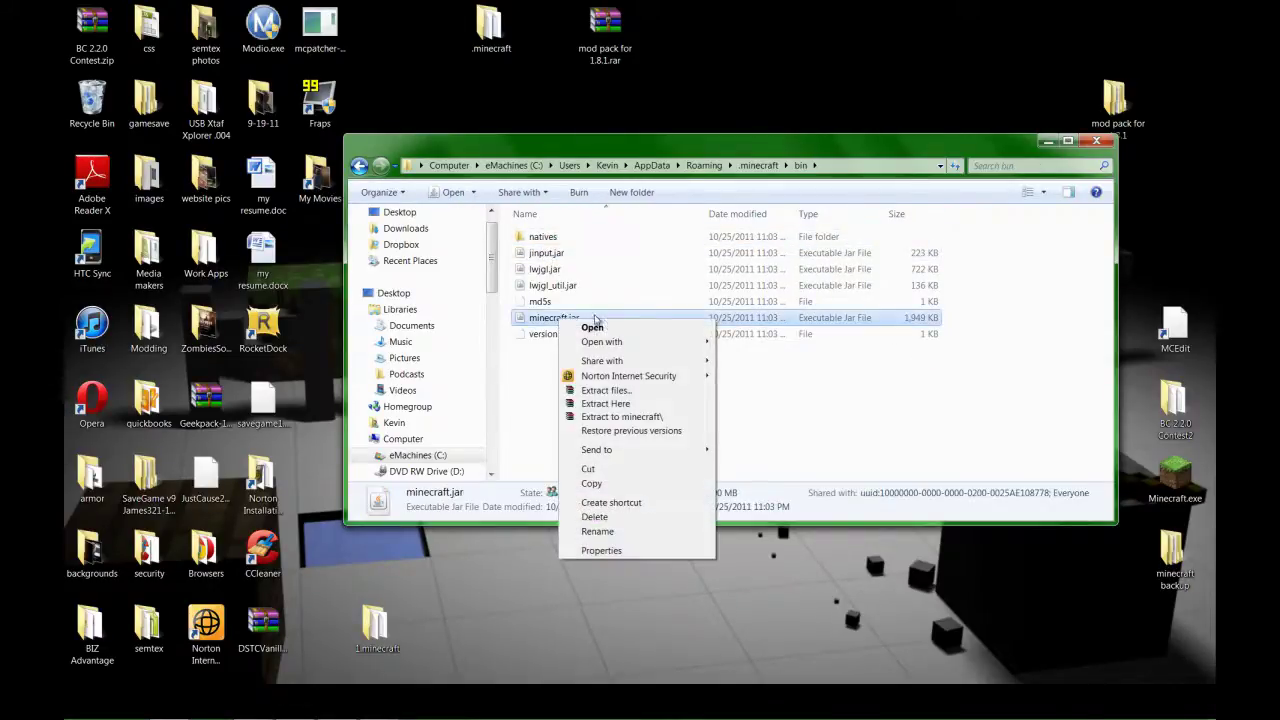
mouse_move(650, 345)
click(727, 361)
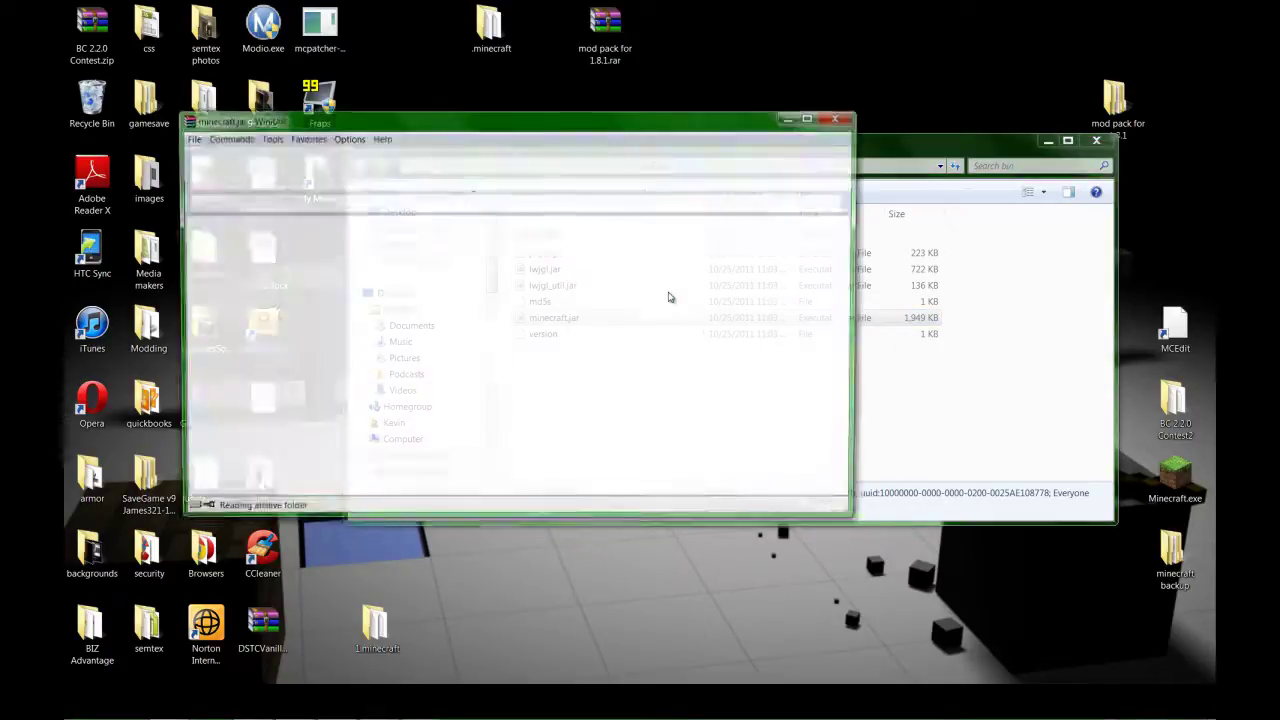
Delete the META-INF folder from minecraft.jar.
click(227, 383)
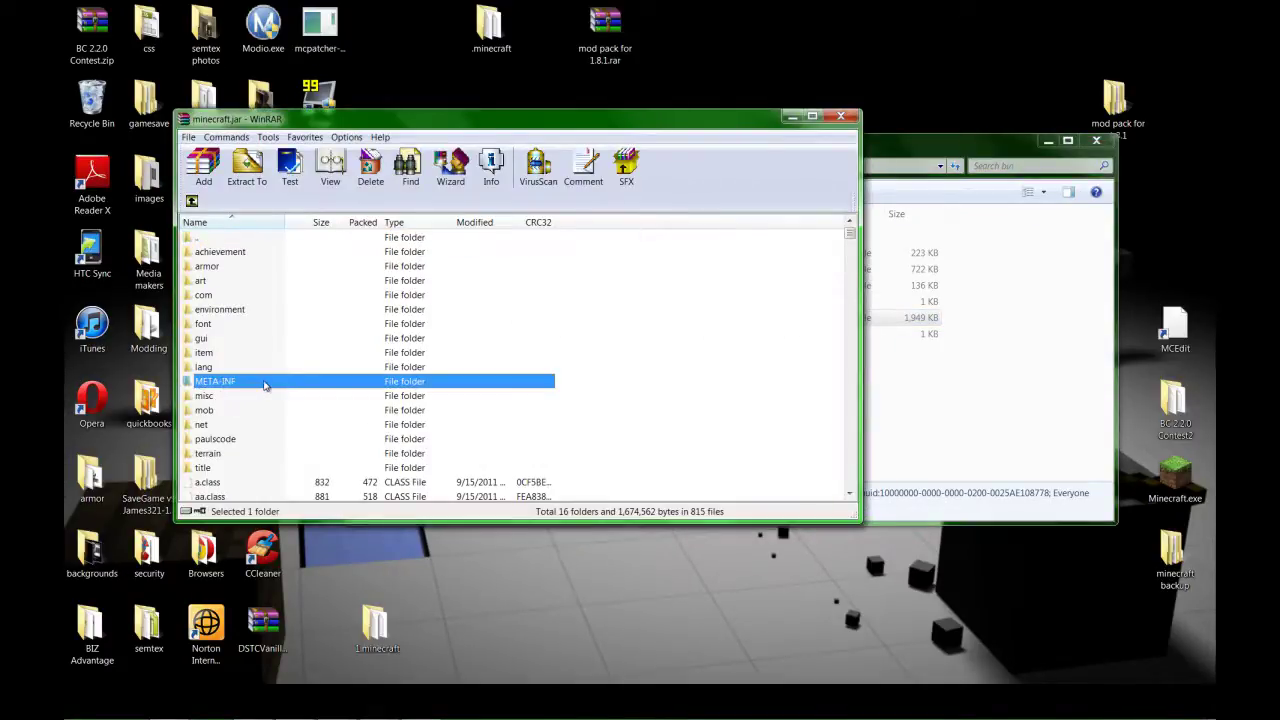
right_click(264, 383)
click(310, 466)
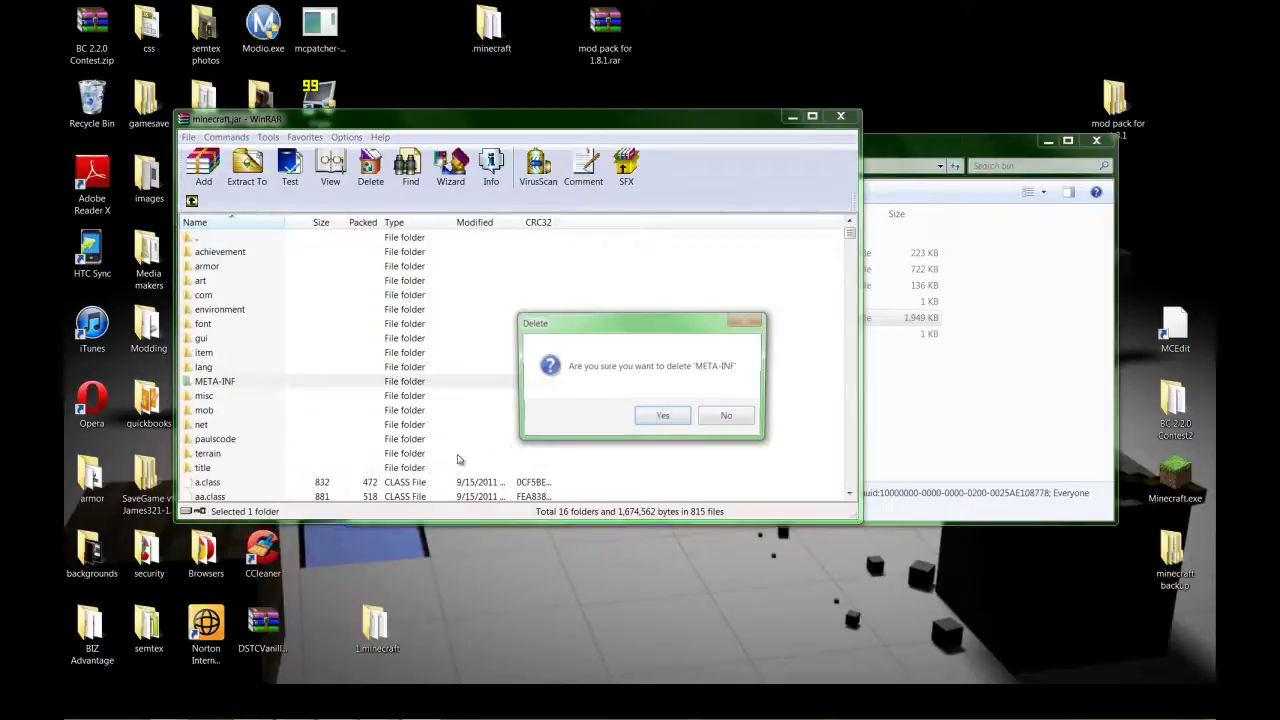
click(661, 417)
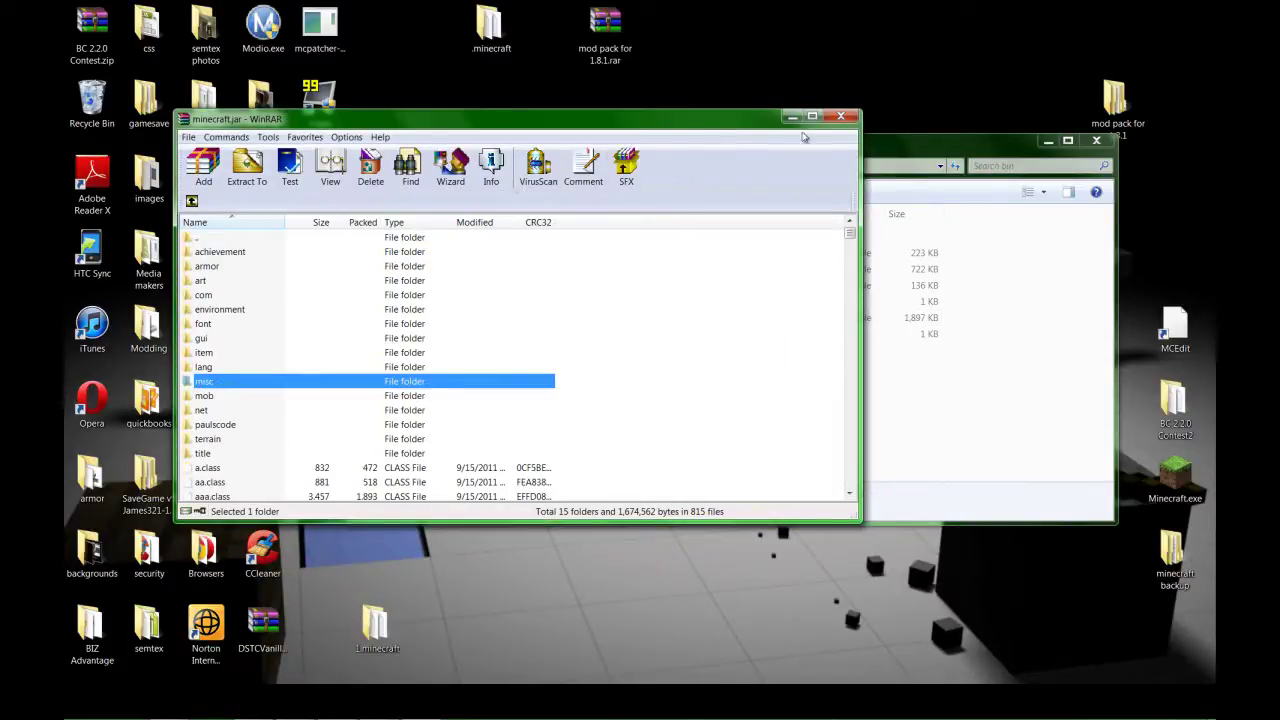
Bring up the TooManyItems forum thread in Chrome.
drag(777, 120, 766, 121)
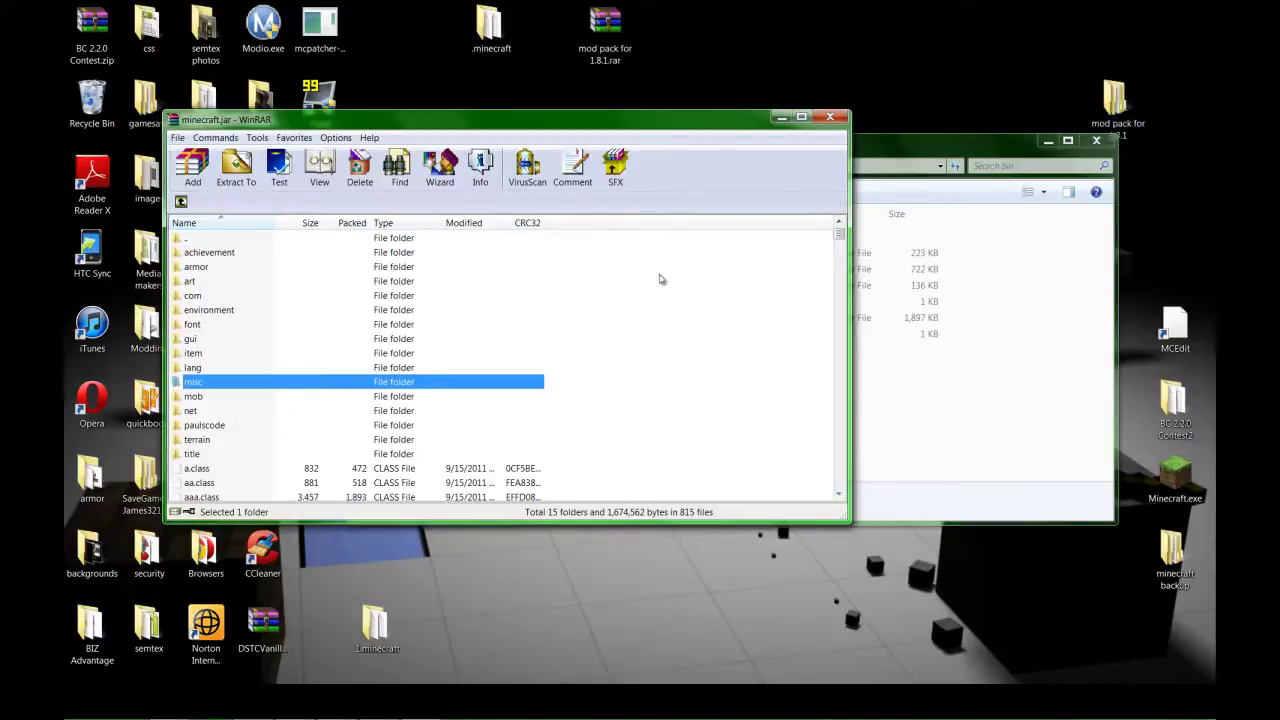
mouse_move(430, 712)
click(337, 706)
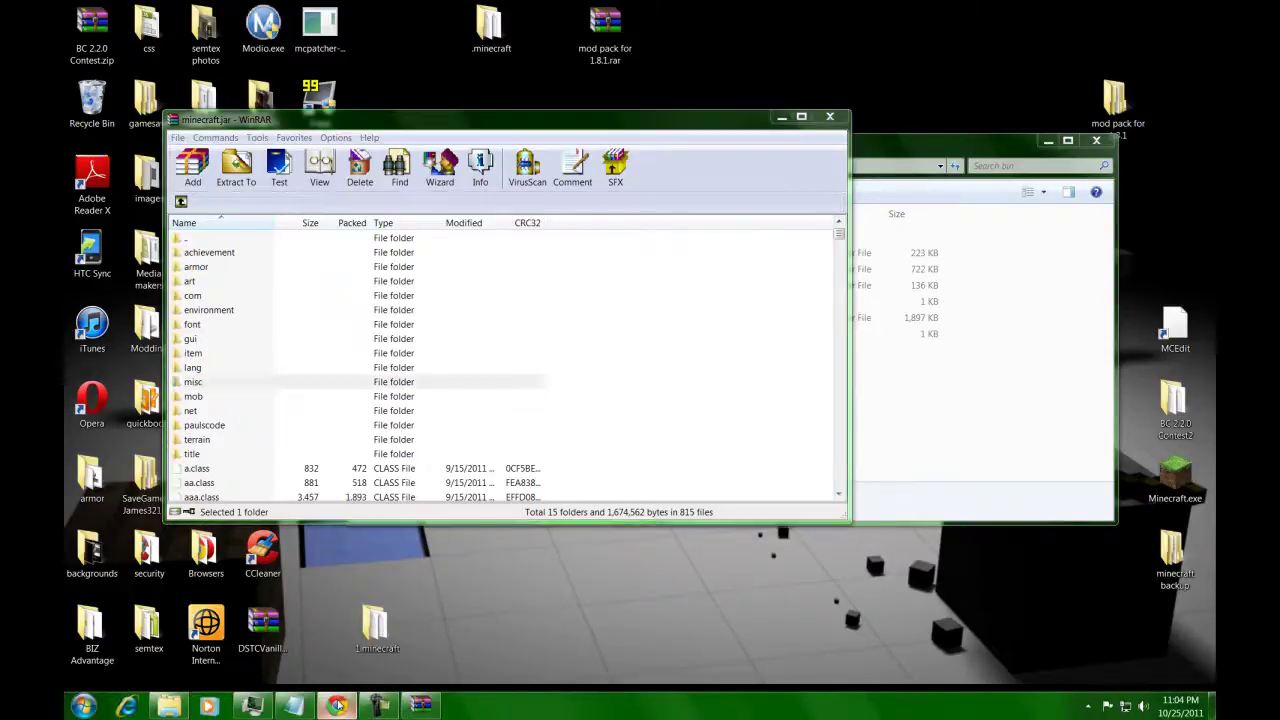
click(98, 10)
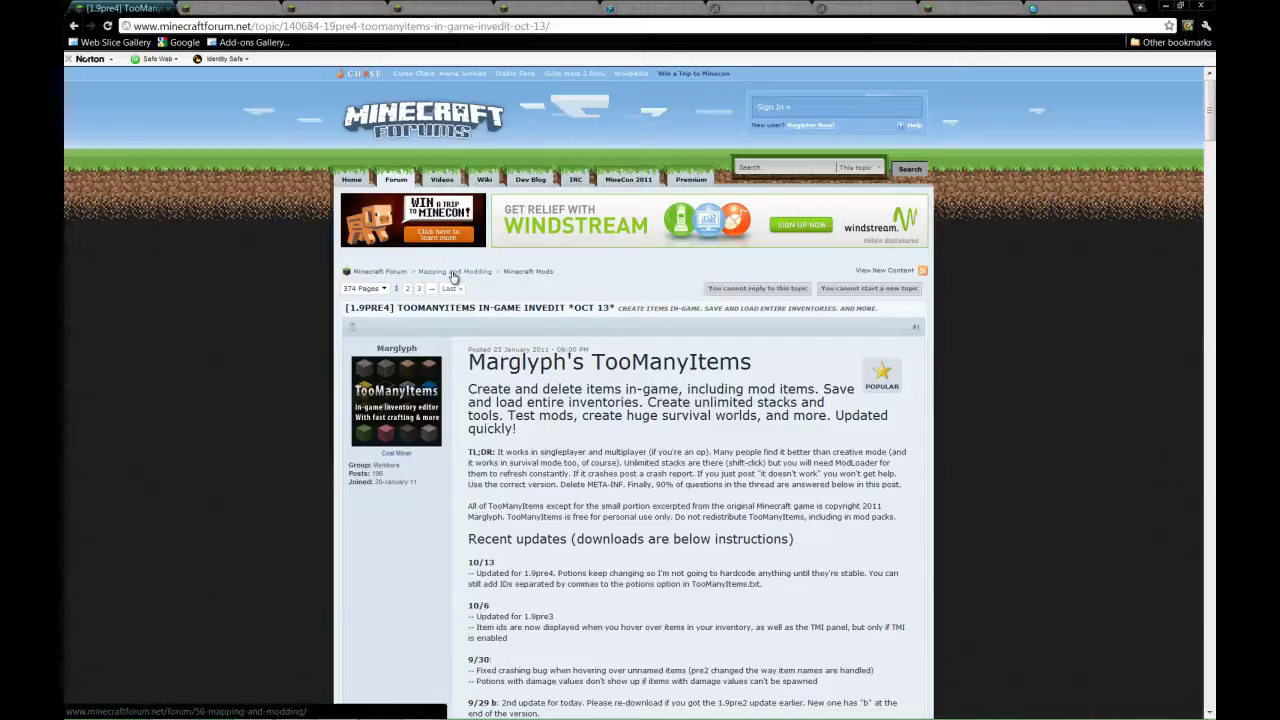
Scroll the TooManyItems thread, then switch to the BuildCraft for Minecraft 1.8.1 page.
scroll(538, 346, down, 1)
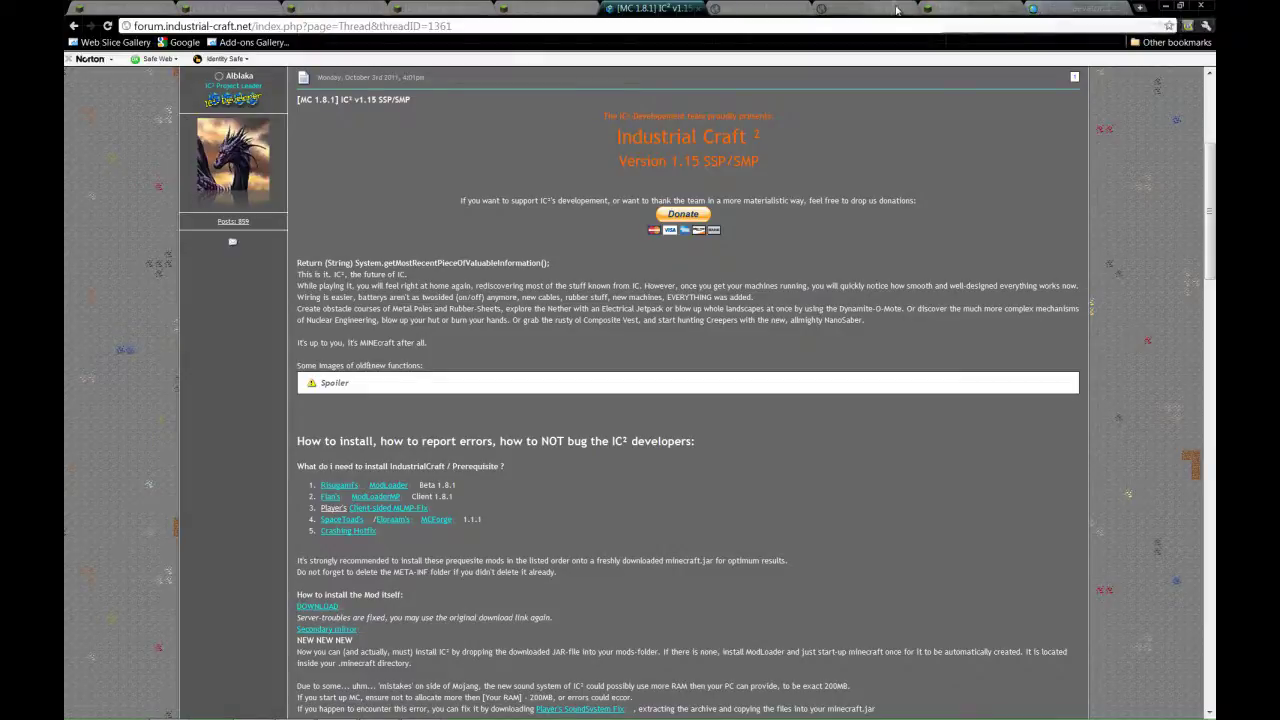
click(760, 8)
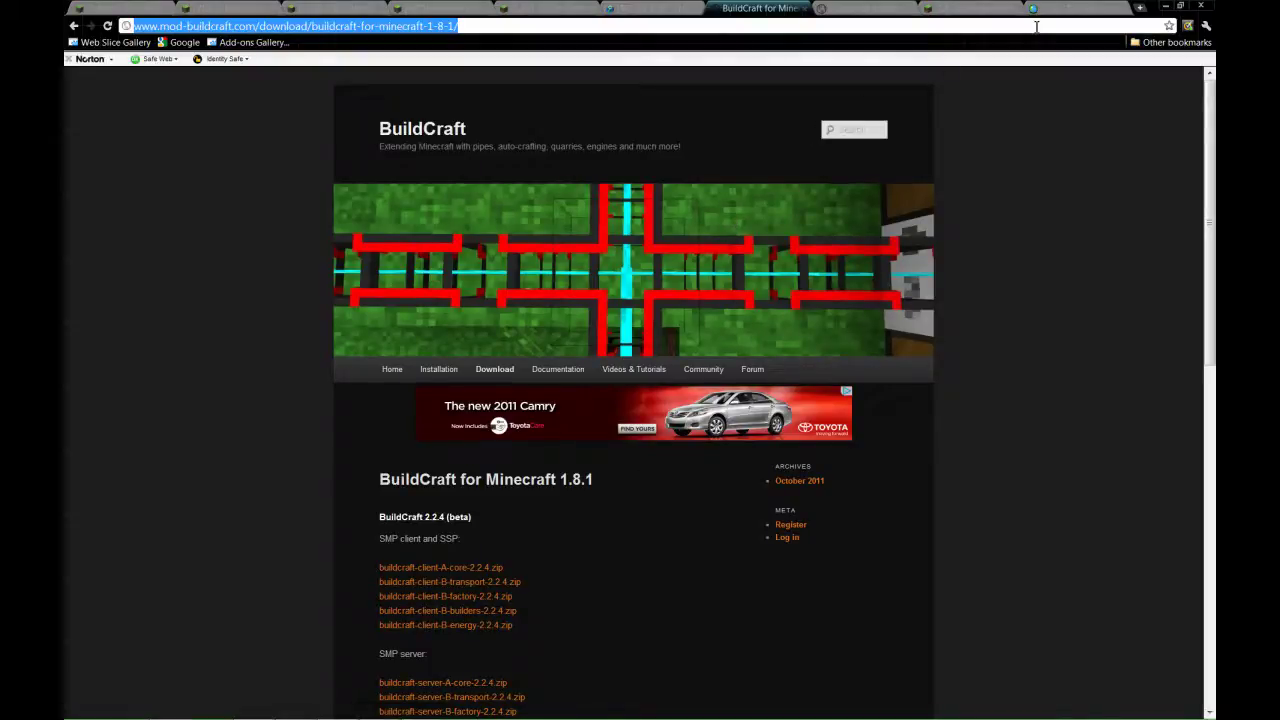
key(ctrl+v)
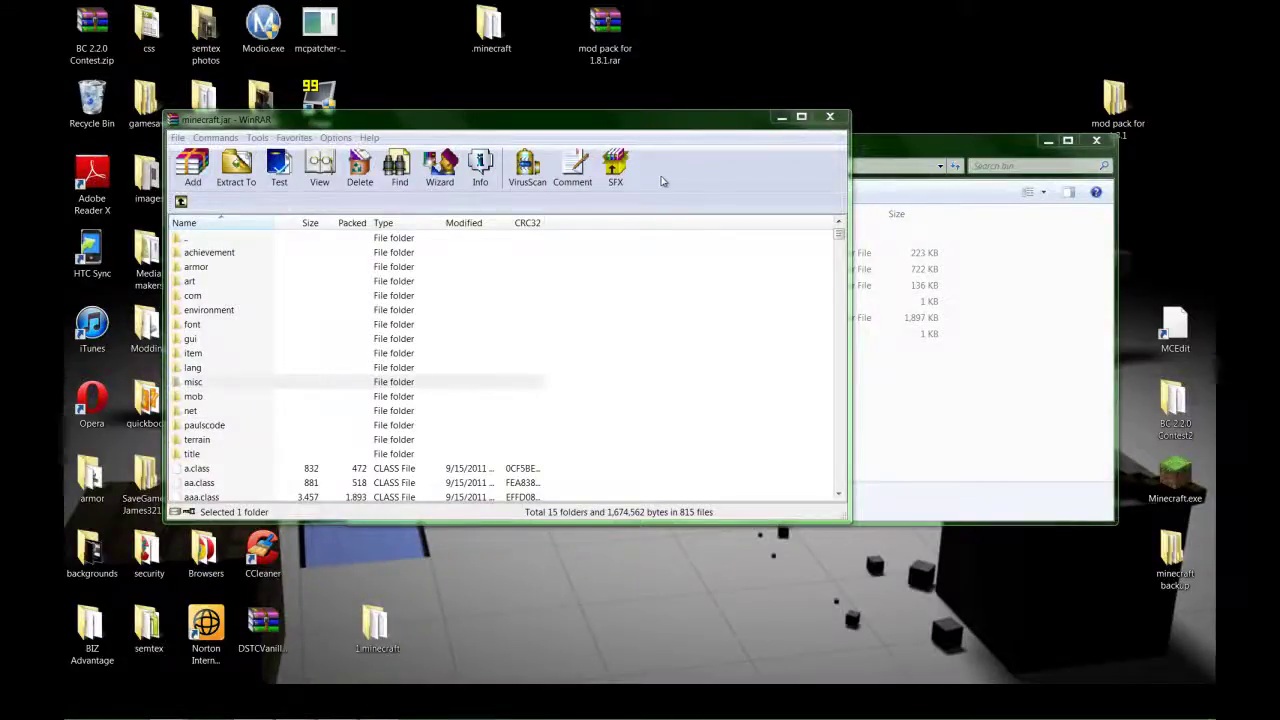
Arrange the minecraft.jar and bin windows and open the mod pack for 1.8.1 folder beside them.
click(562, 128)
drag(562, 128, 535, 112)
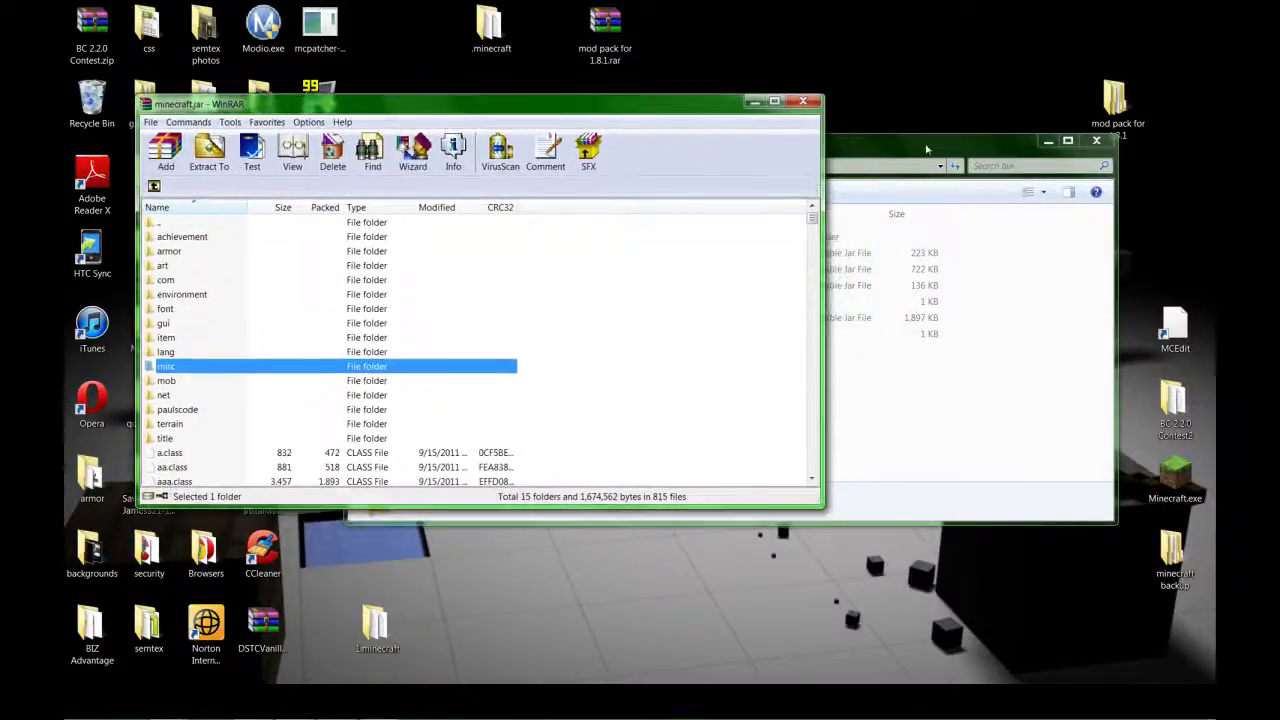
click(1040, 133)
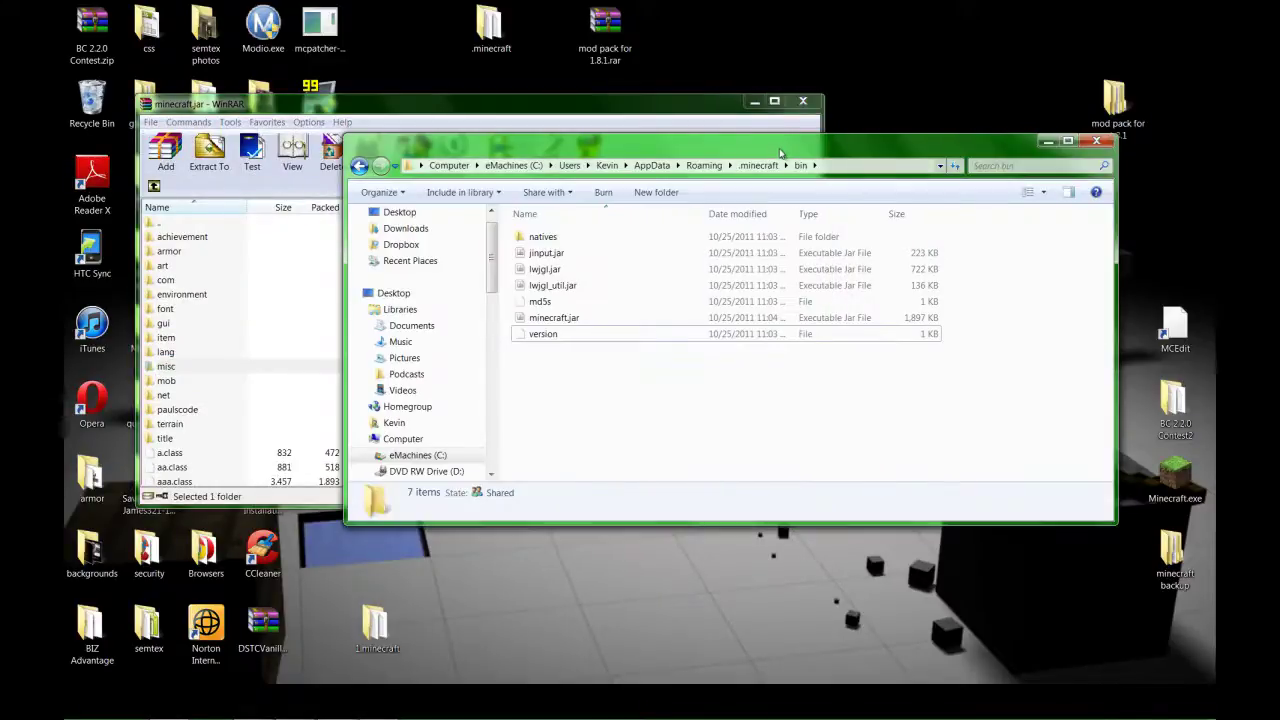
drag(776, 150, 738, 313)
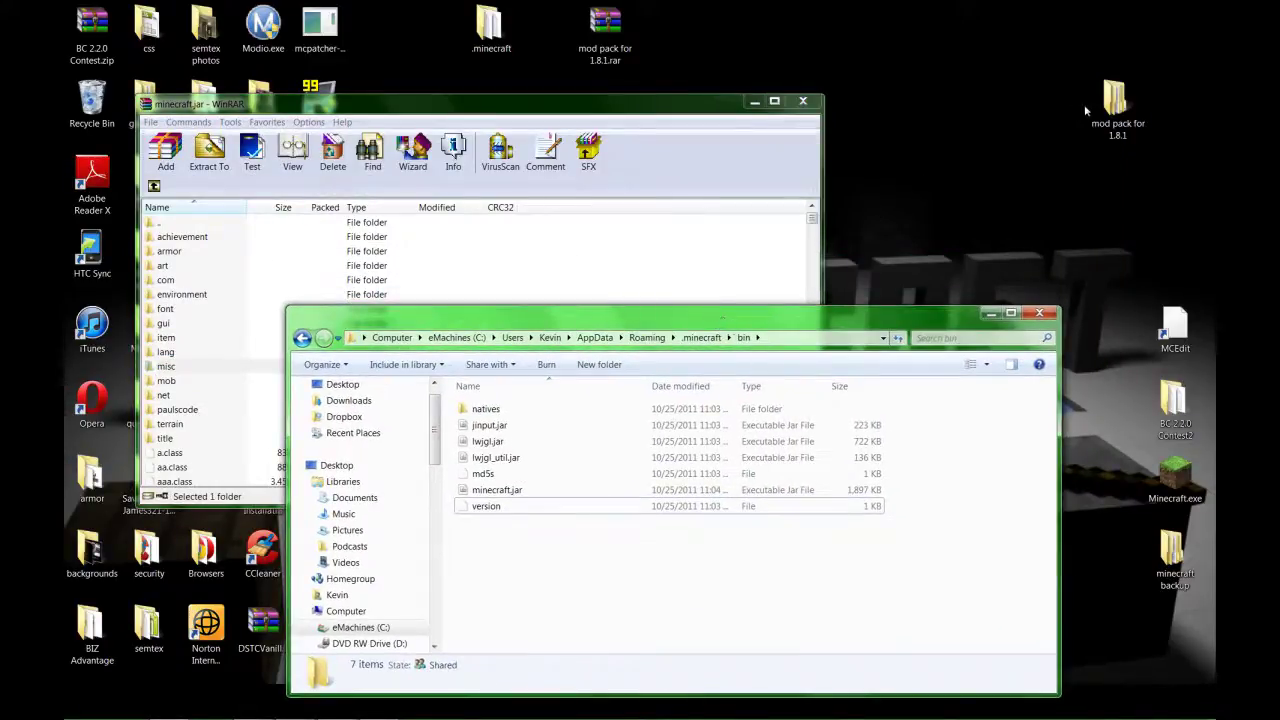
double_click(1112, 102)
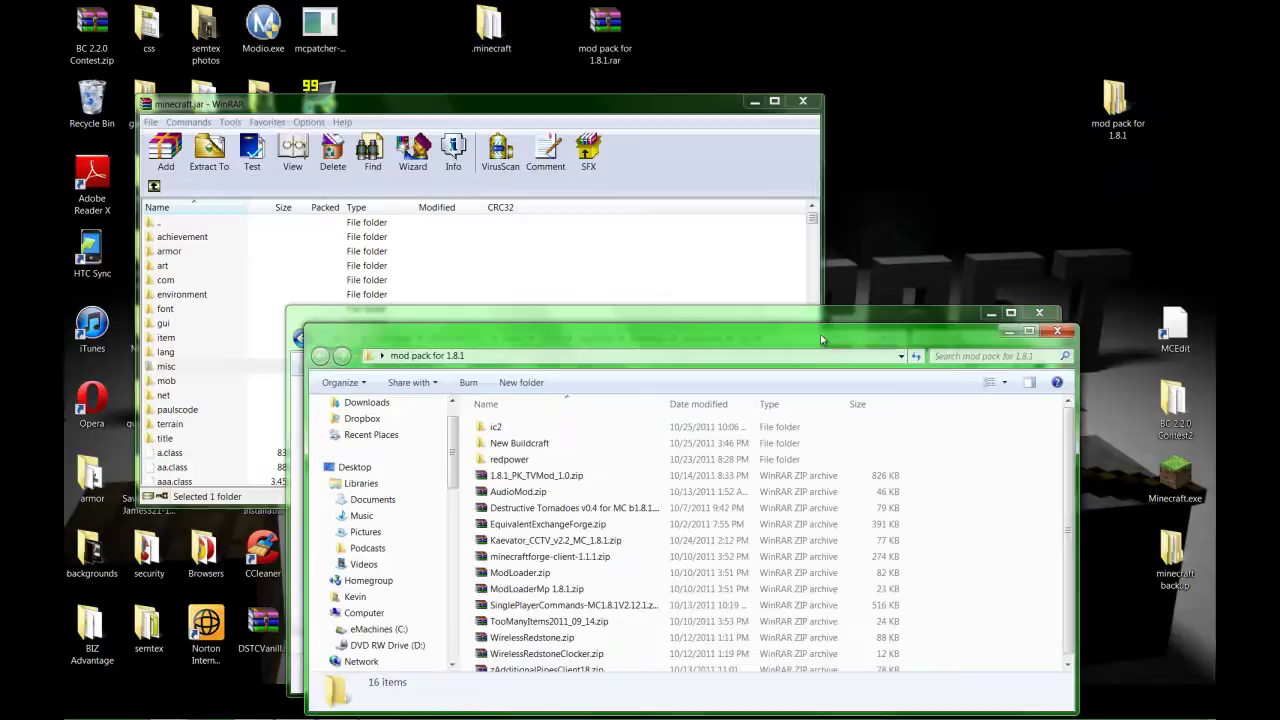
drag(820, 334, 945, 166)
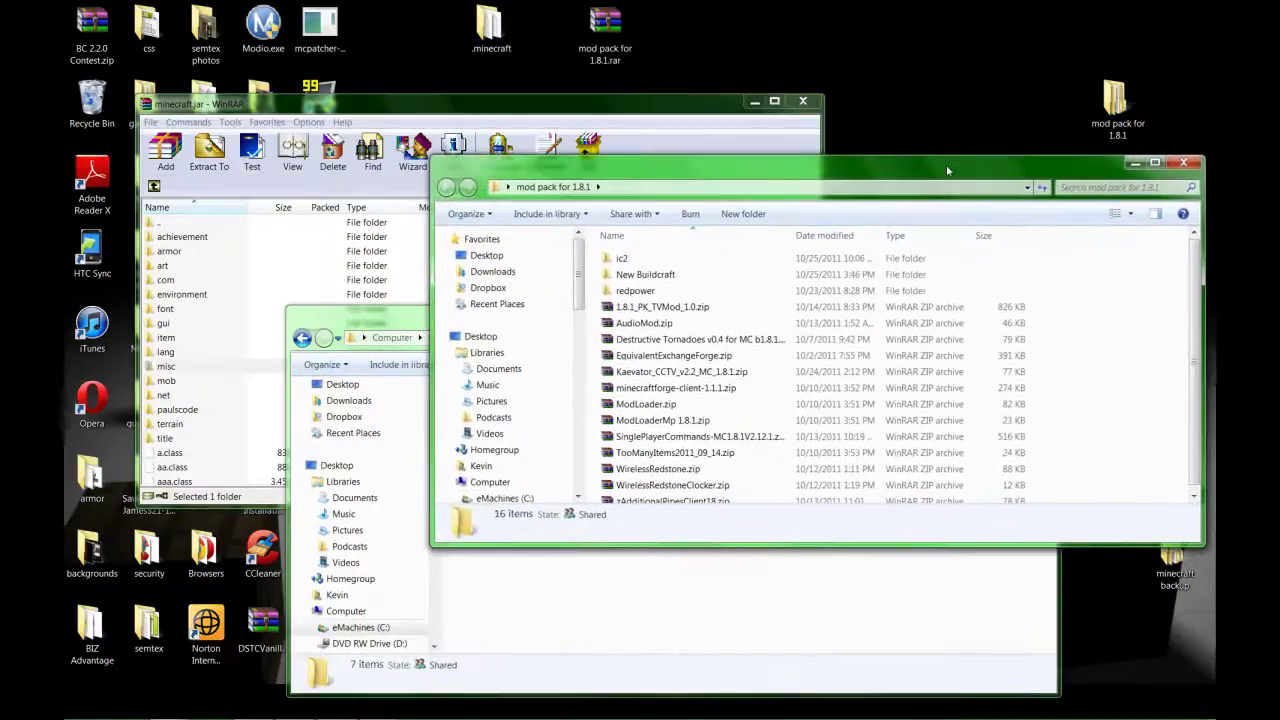
Add all 14 class files from TooManyItems2011_09_14.zip into minecraft.jar.
double_click(676, 452)
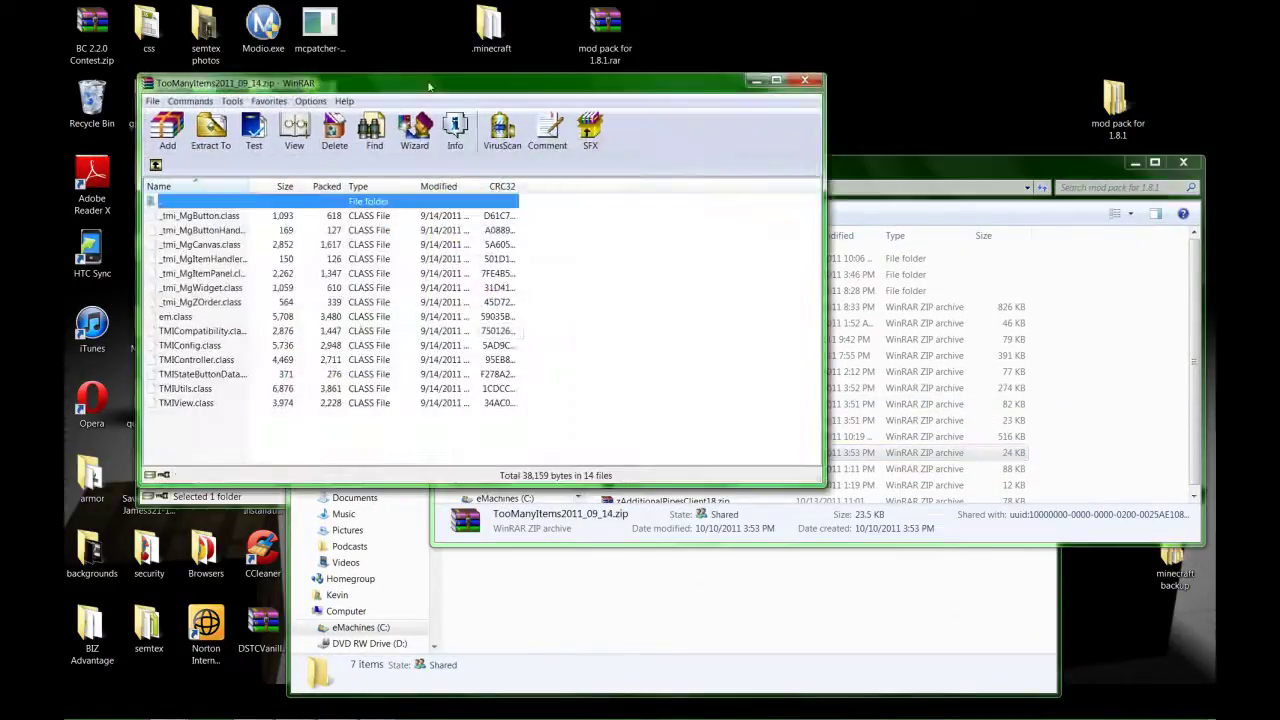
drag(429, 87, 554, 96)
drag(340, 414, 330, 285)
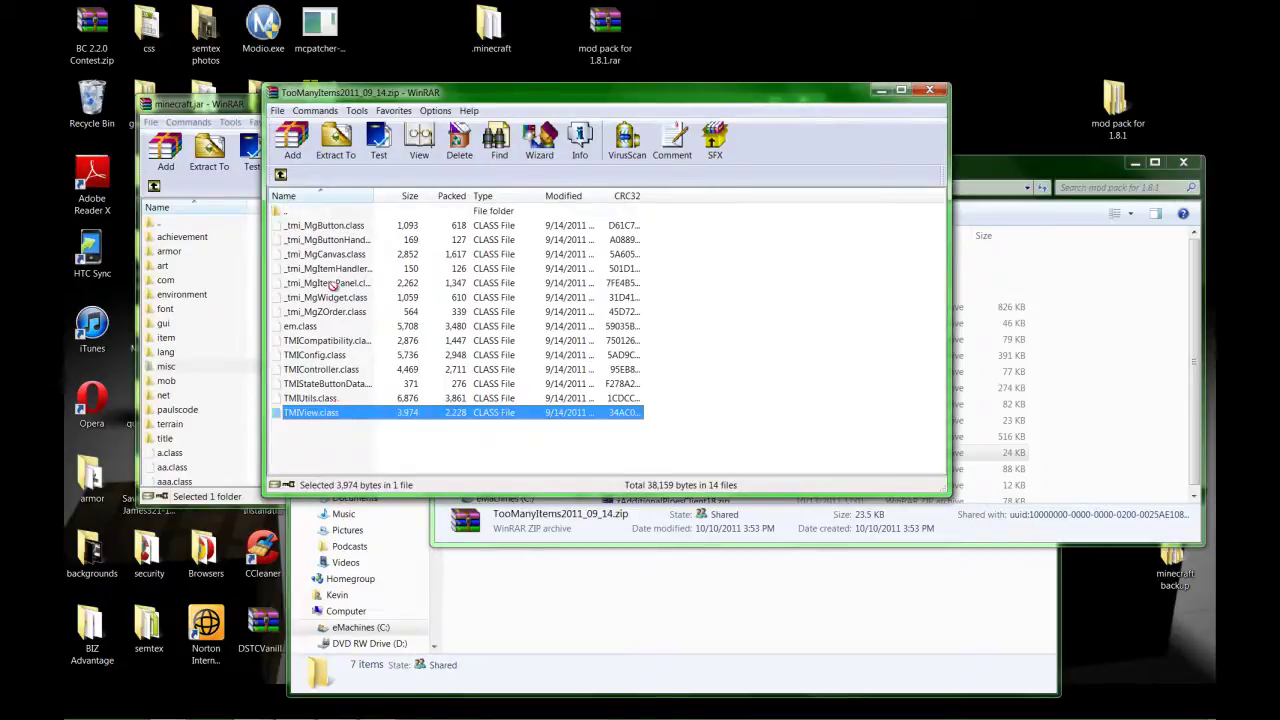
drag(321, 425, 298, 283)
drag(197, 466, 197, 466)
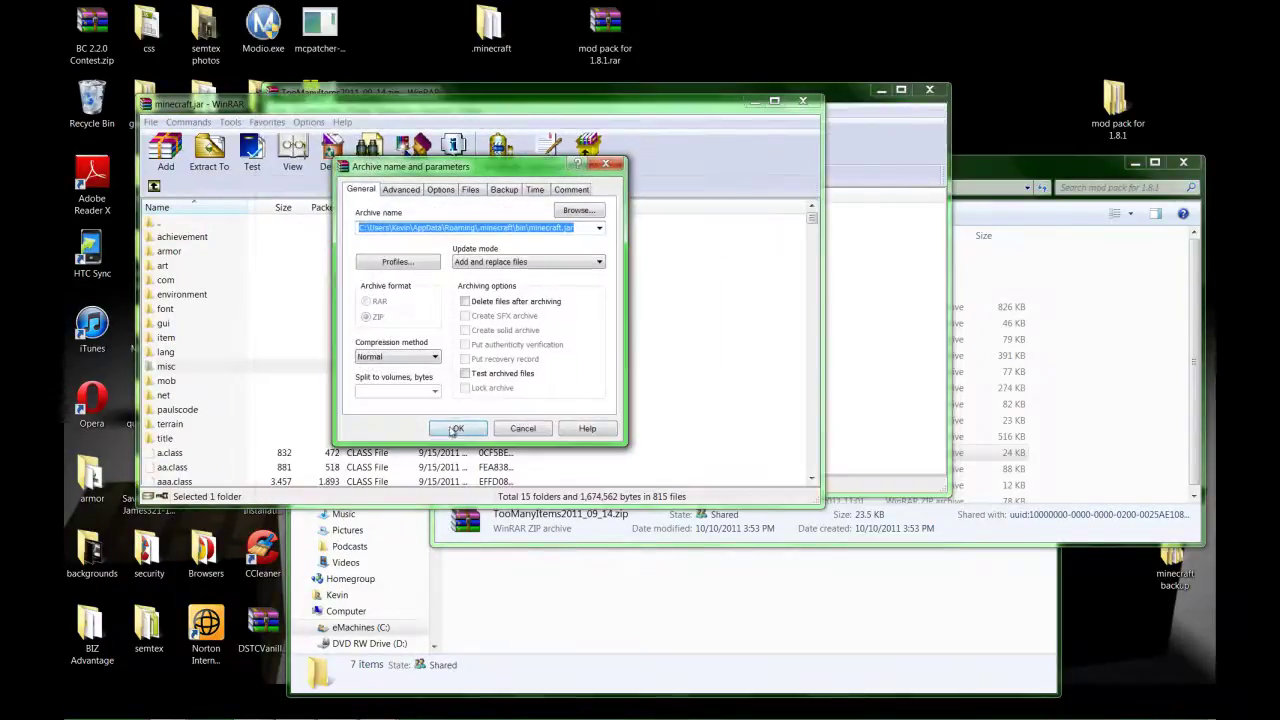
click(456, 428)
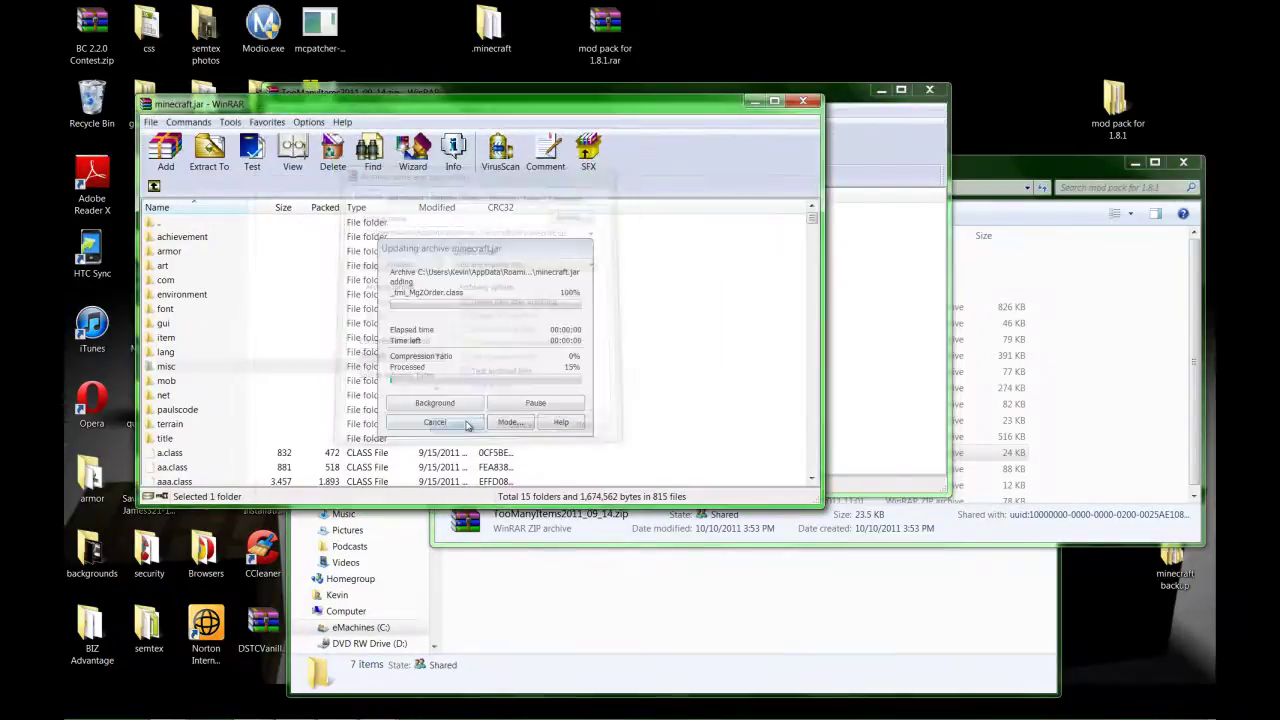
click(930, 91)
click(880, 370)
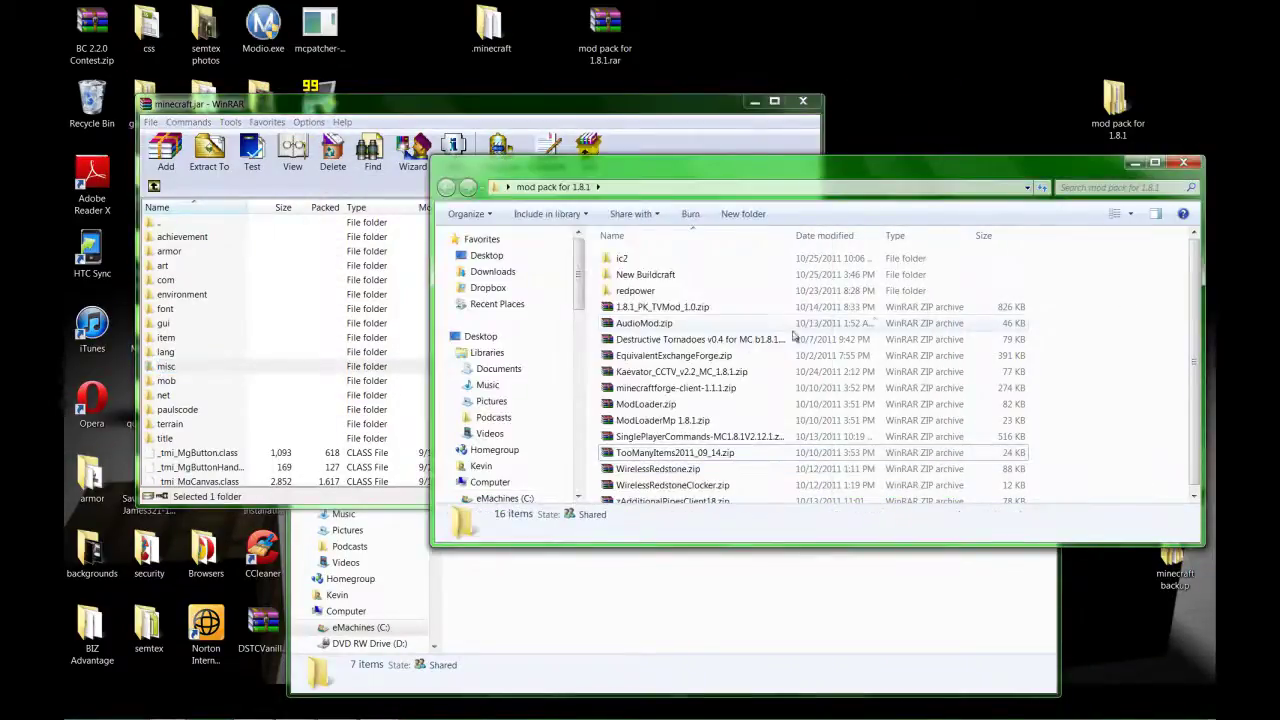
Add all 15 class files from ModLoader.zip into minecraft.jar.
click(681, 404)
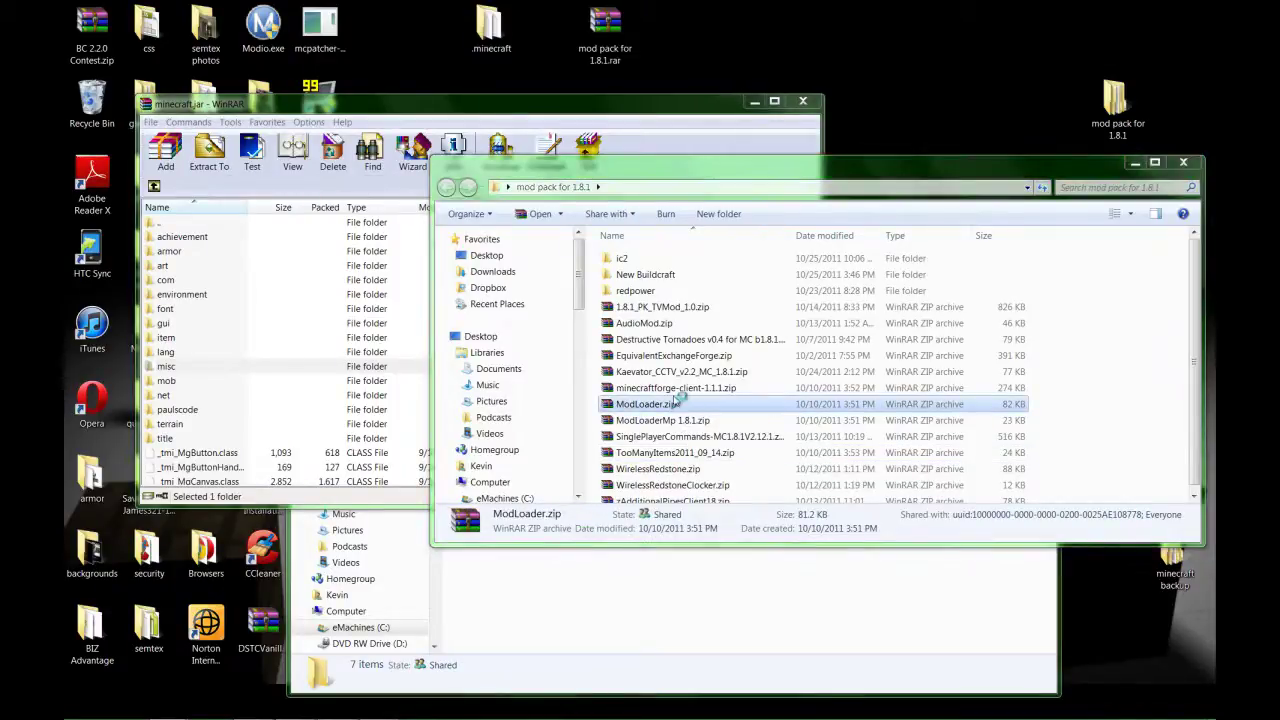
double_click(681, 404)
drag(468, 104, 550, 109)
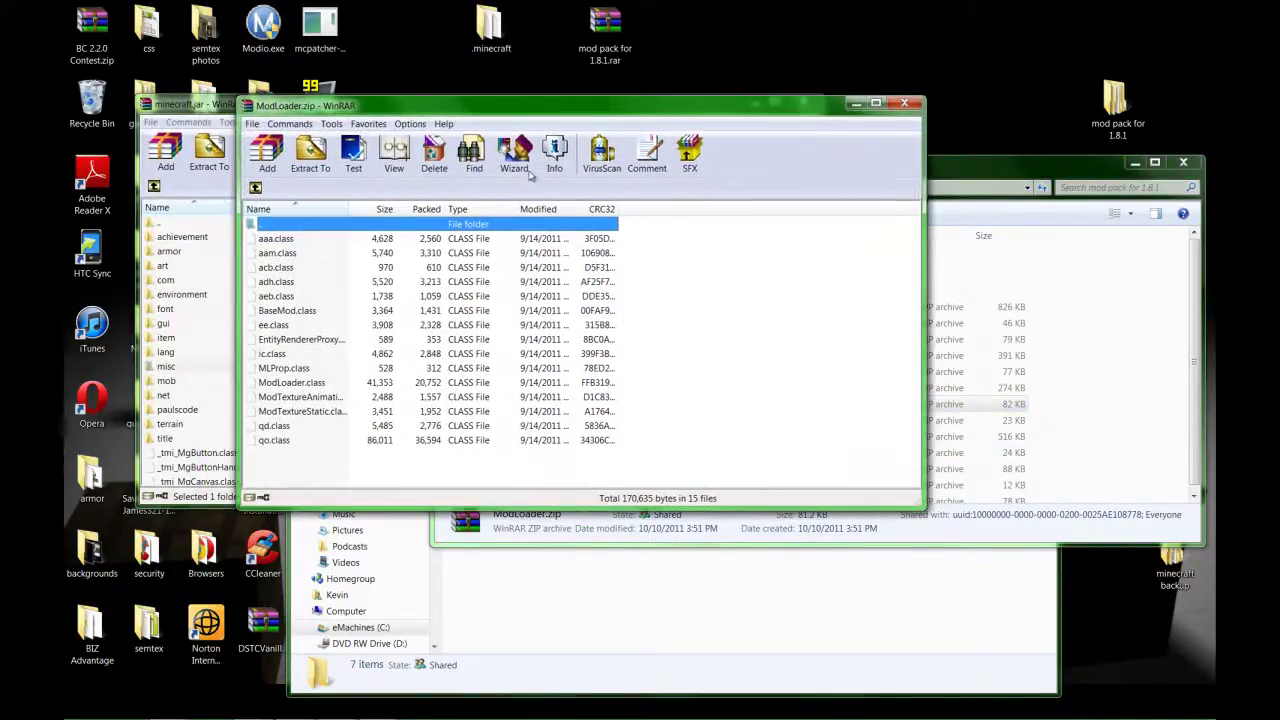
drag(293, 447, 262, 234)
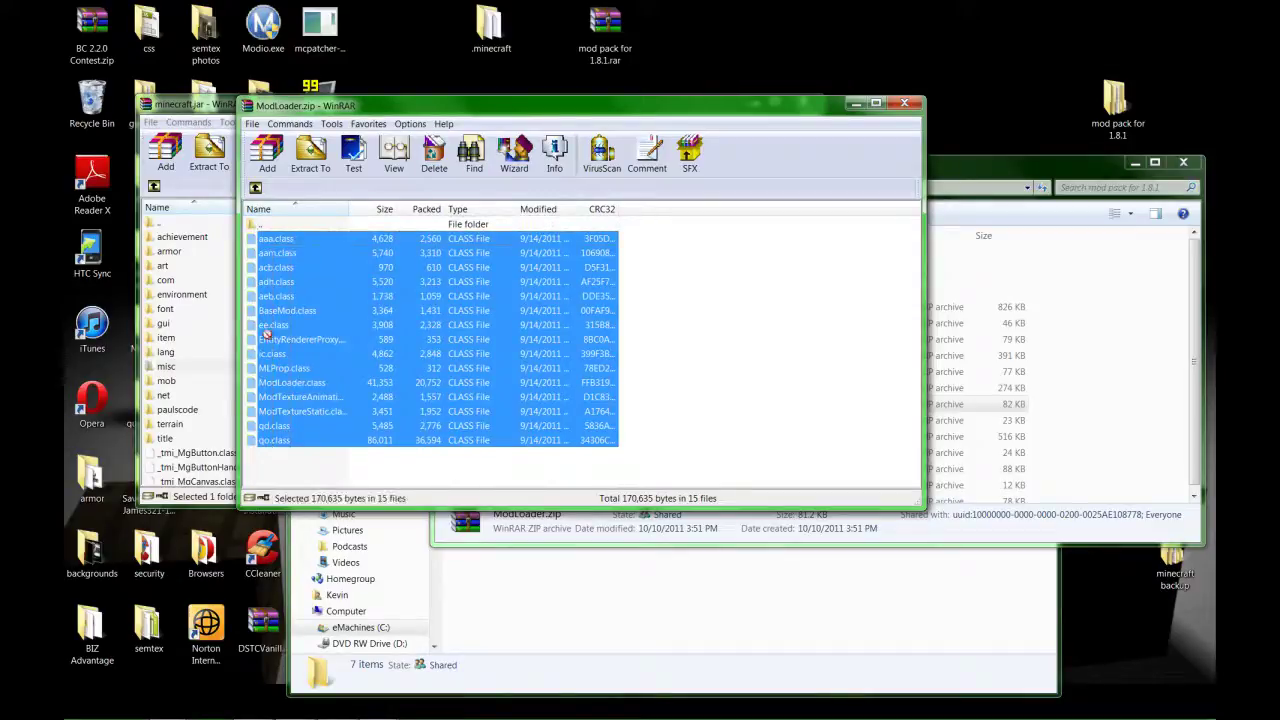
drag(202, 462, 204, 464)
click(456, 438)
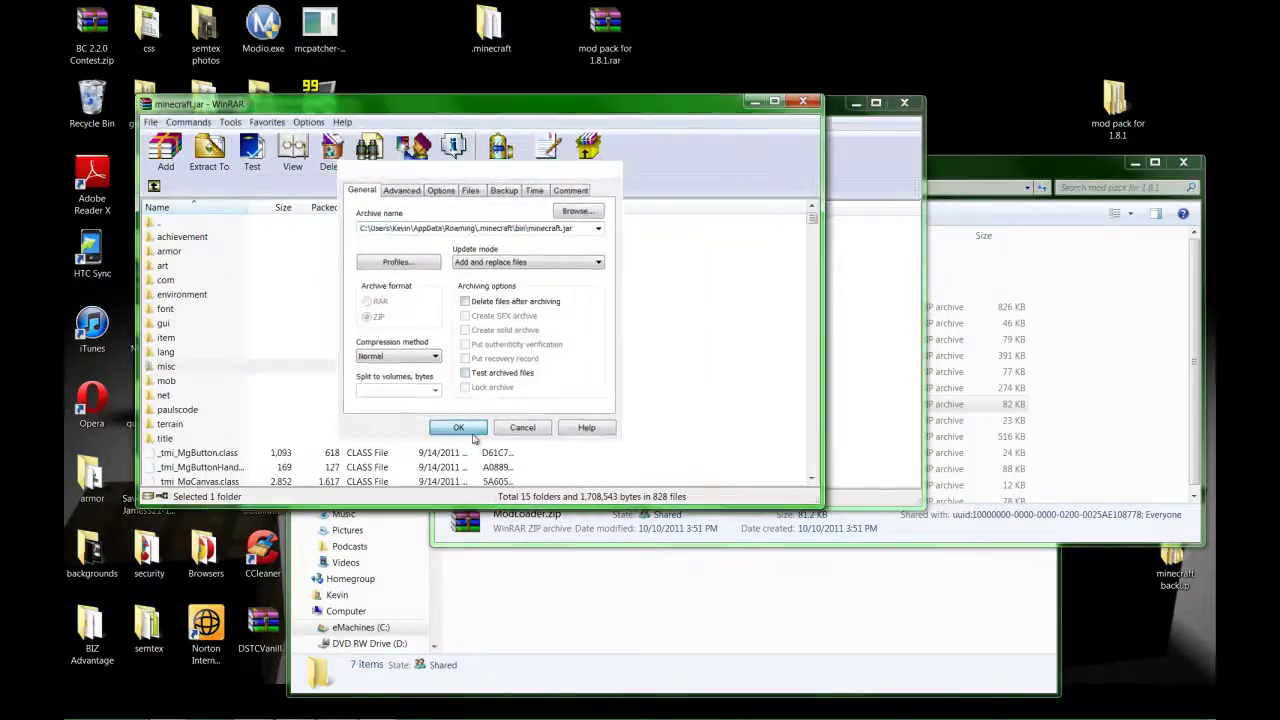
Add all 8 class files from ModLoaderMp 1.8.1.zip into minecraft.jar and close the ModLoader archive.
click(1040, 334)
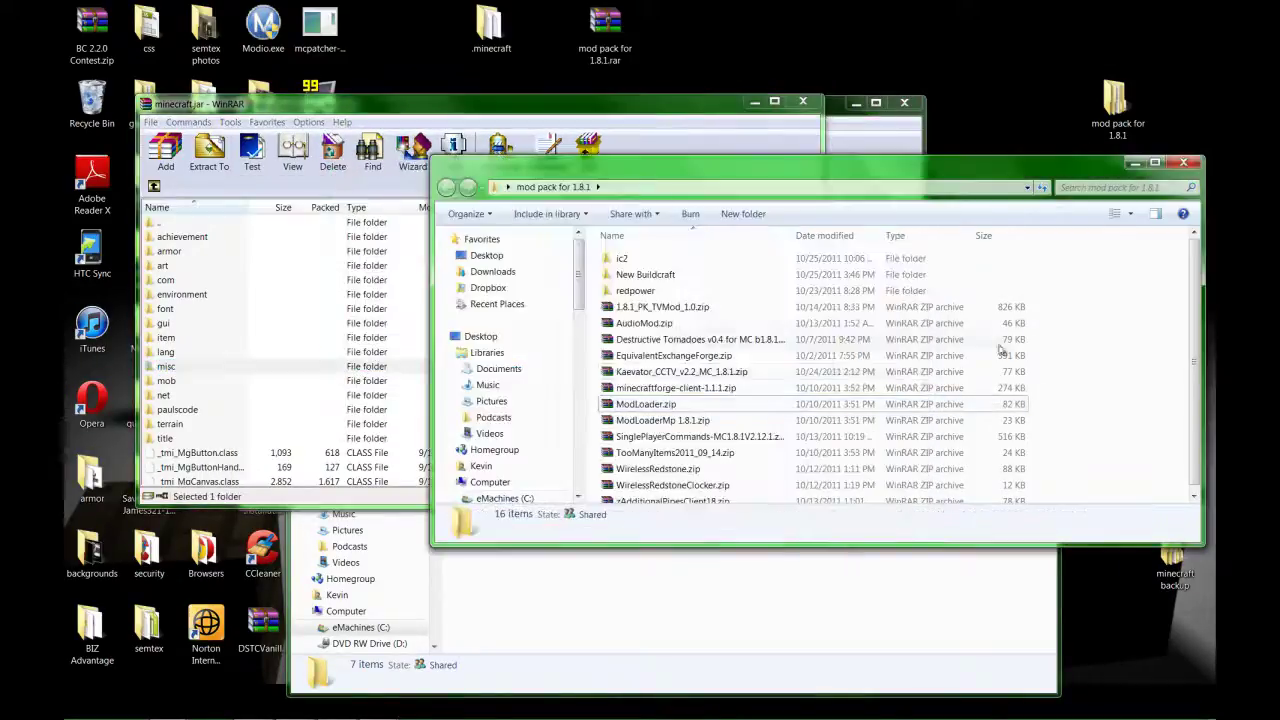
click(668, 421)
double_click(668, 421)
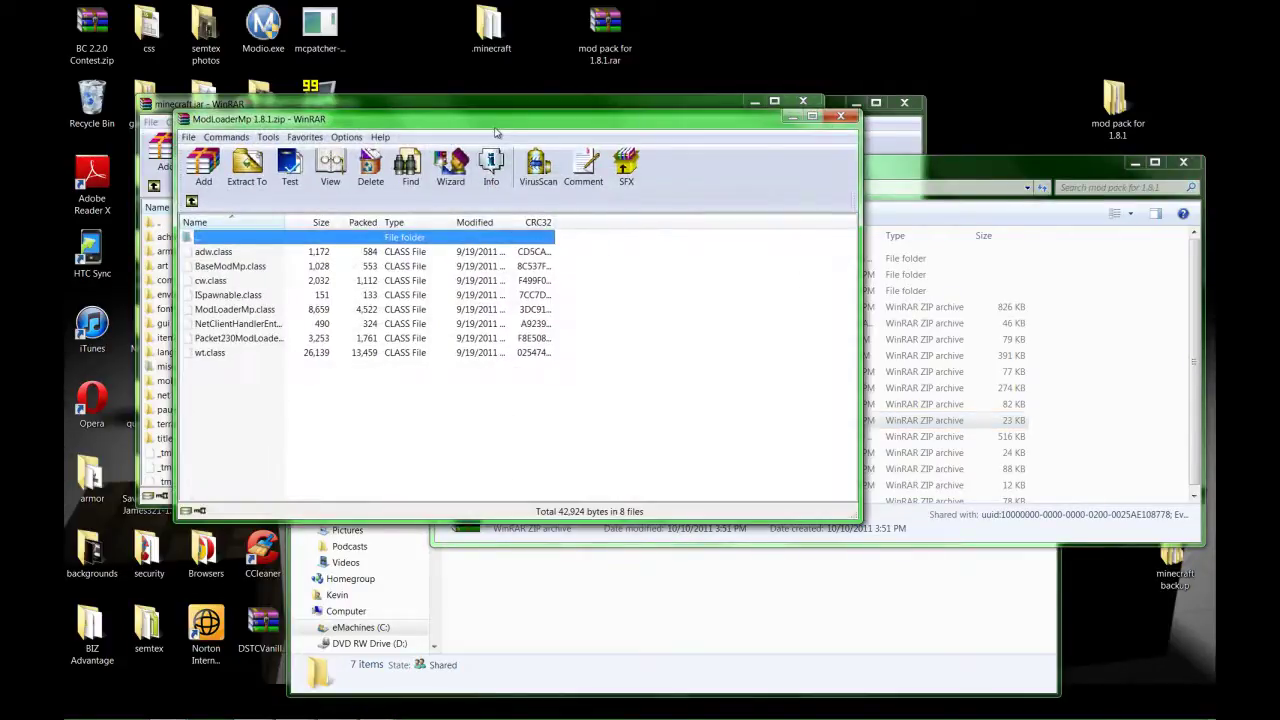
drag(508, 128, 608, 136)
drag(345, 376, 325, 296)
drag(212, 473, 214, 470)
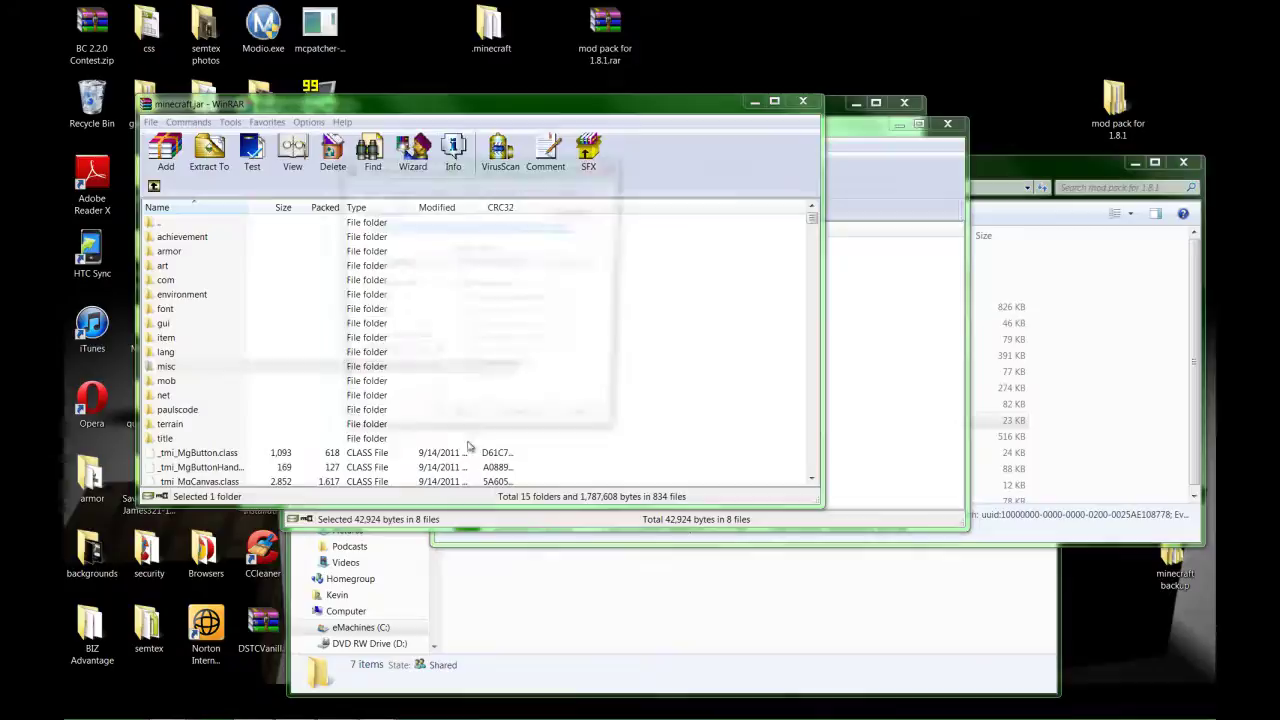
click(455, 428)
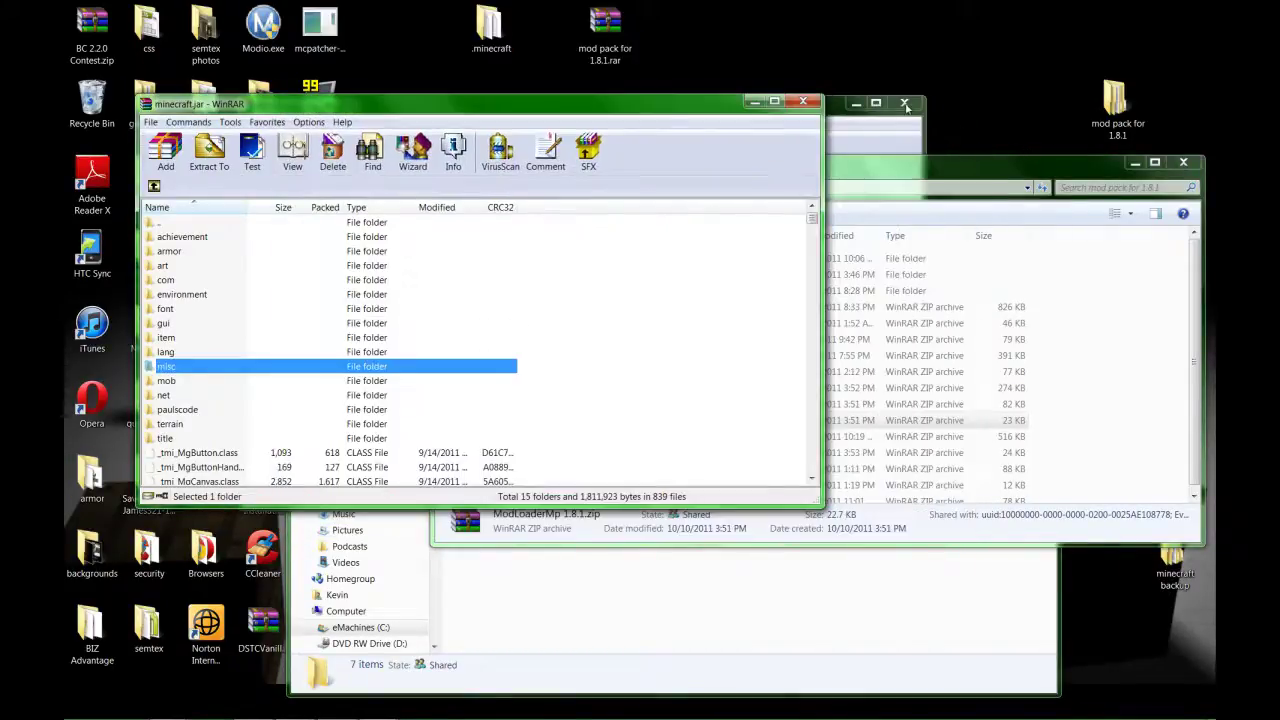
click(907, 106)
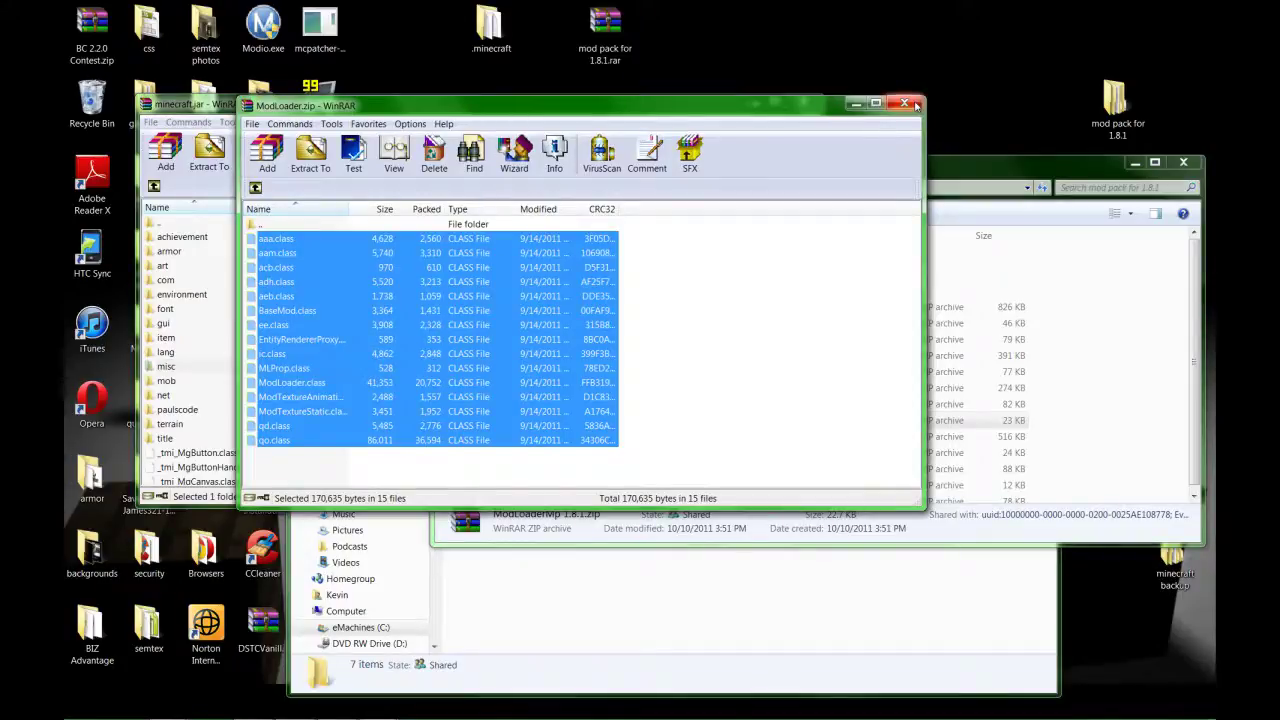
click(915, 106)
click(870, 180)
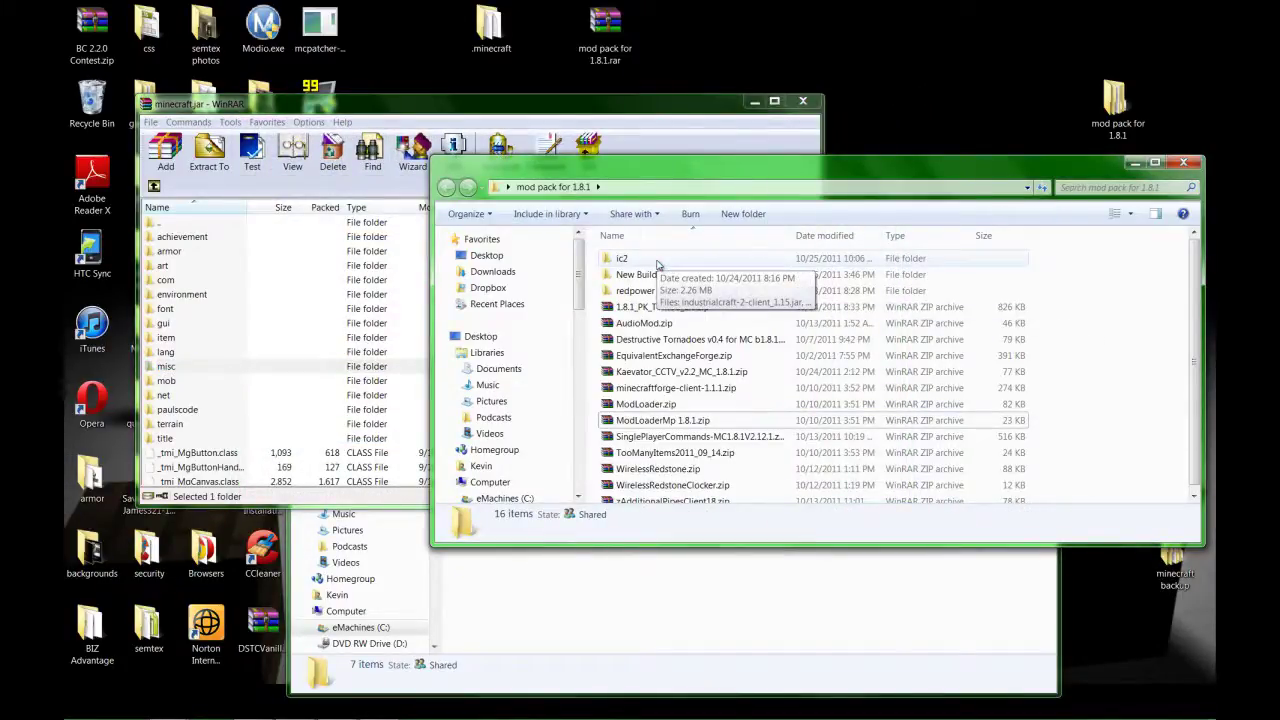
Add the class file from ic2\modloadermp-client_fix.7z into minecraft.jar.
double_click(657, 262)
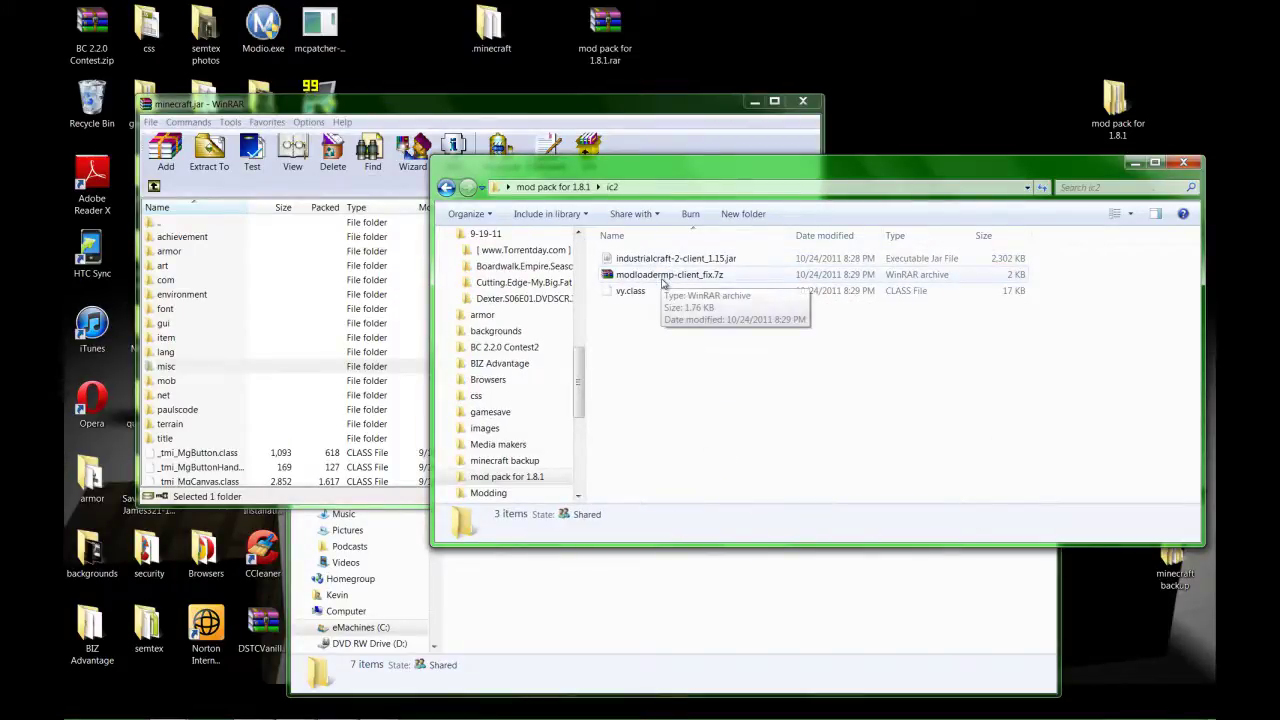
double_click(662, 279)
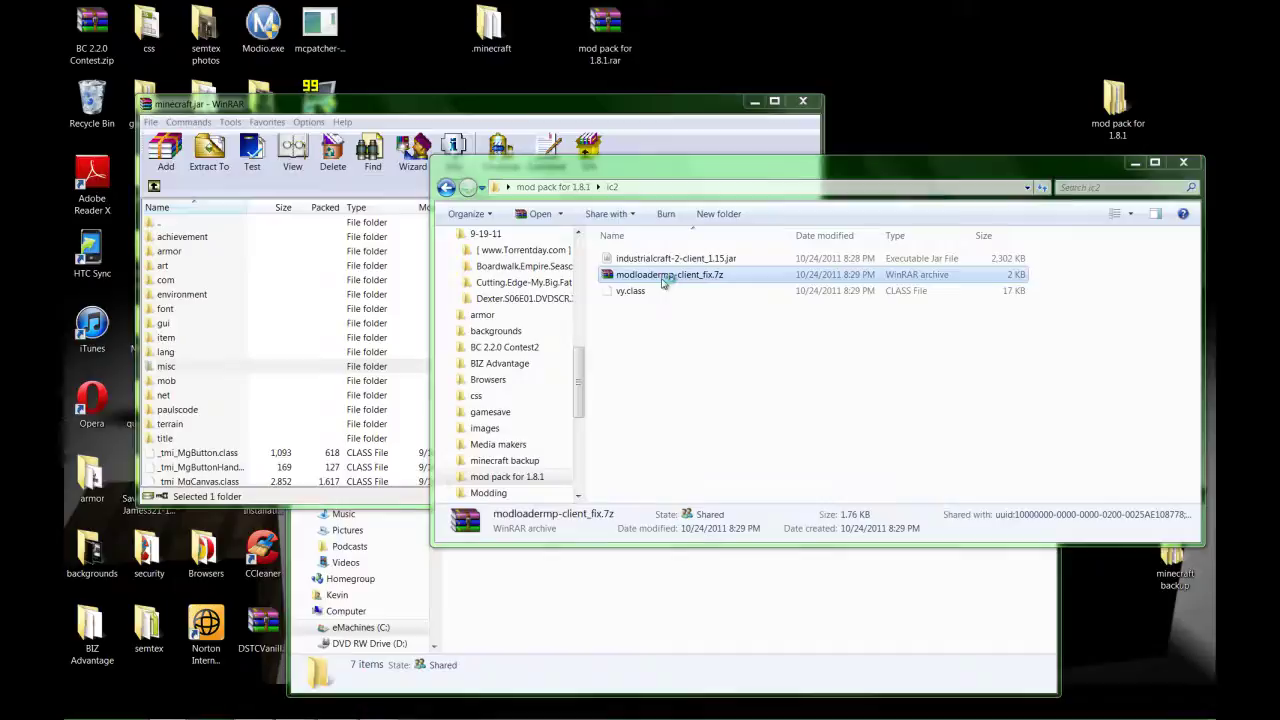
double_click(258, 270)
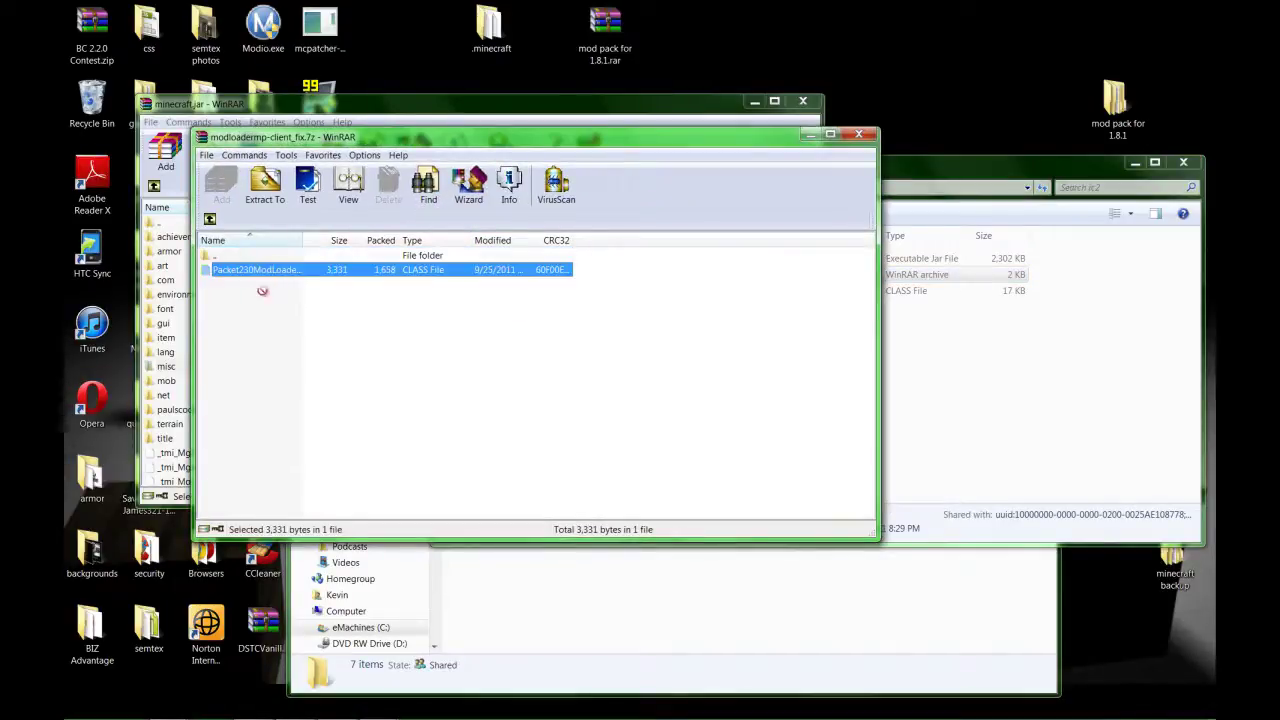
drag(178, 478, 178, 480)
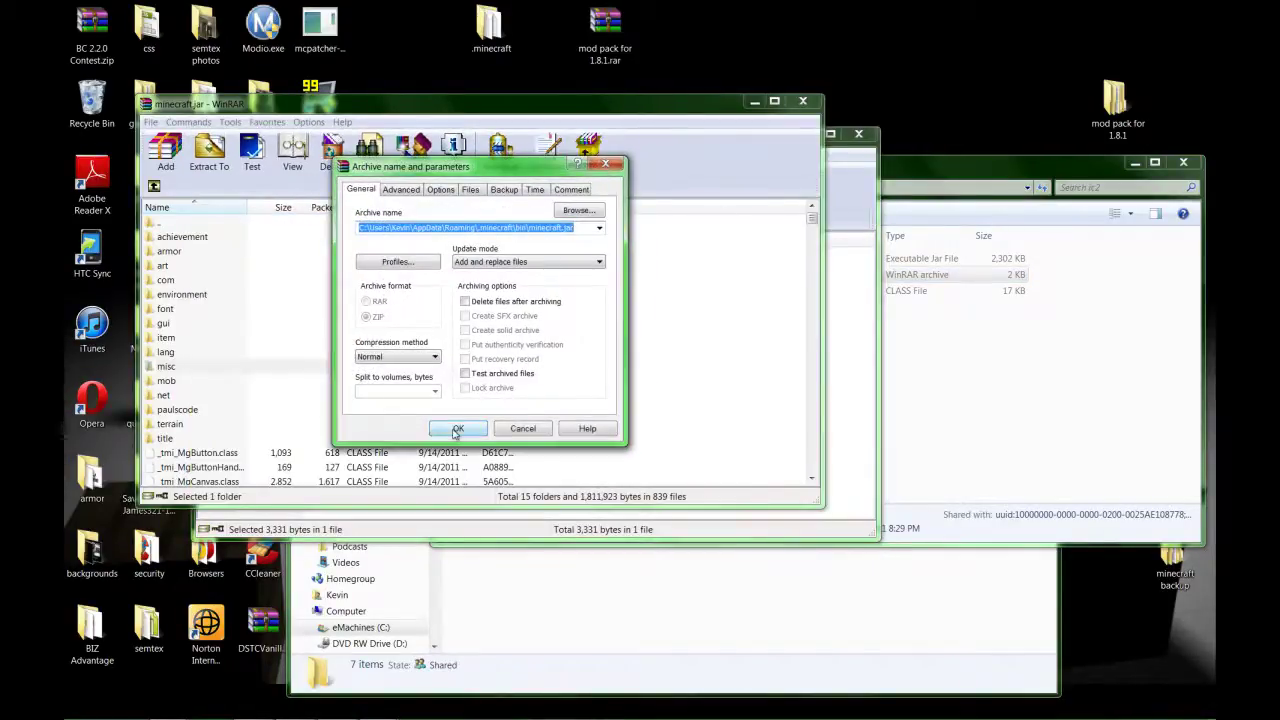
click(457, 430)
click(858, 133)
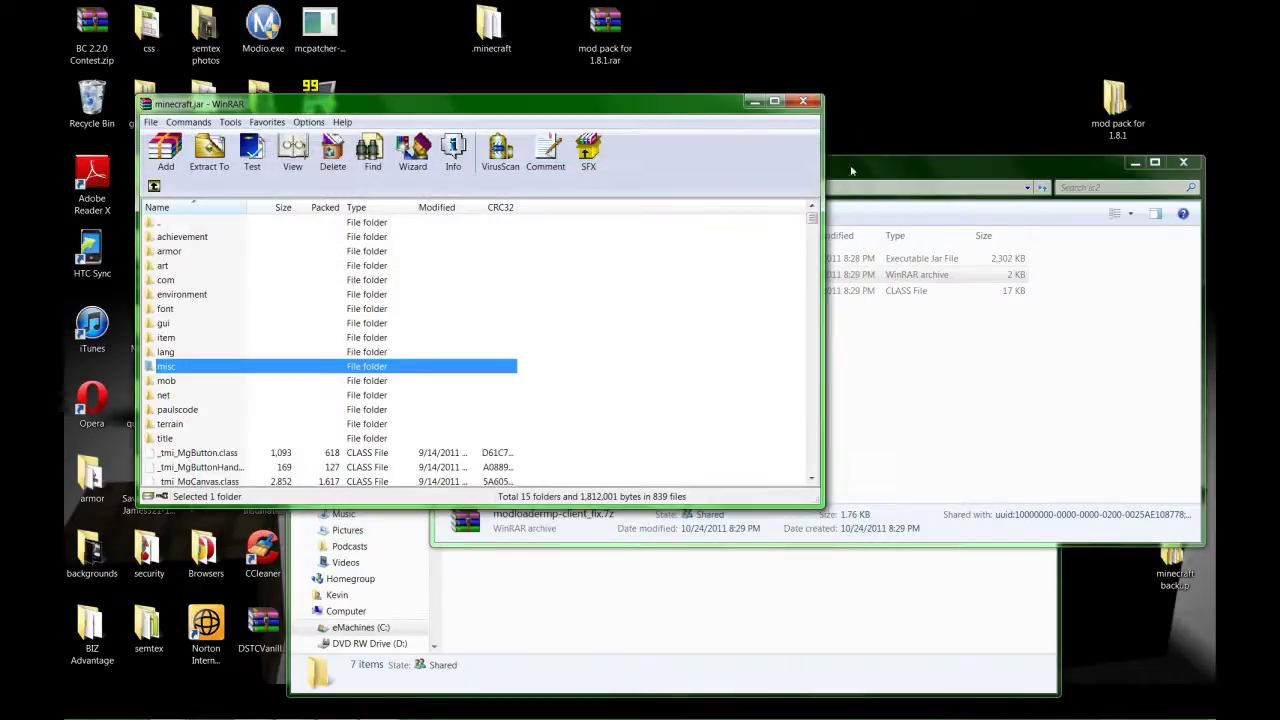
click(851, 171)
click(447, 187)
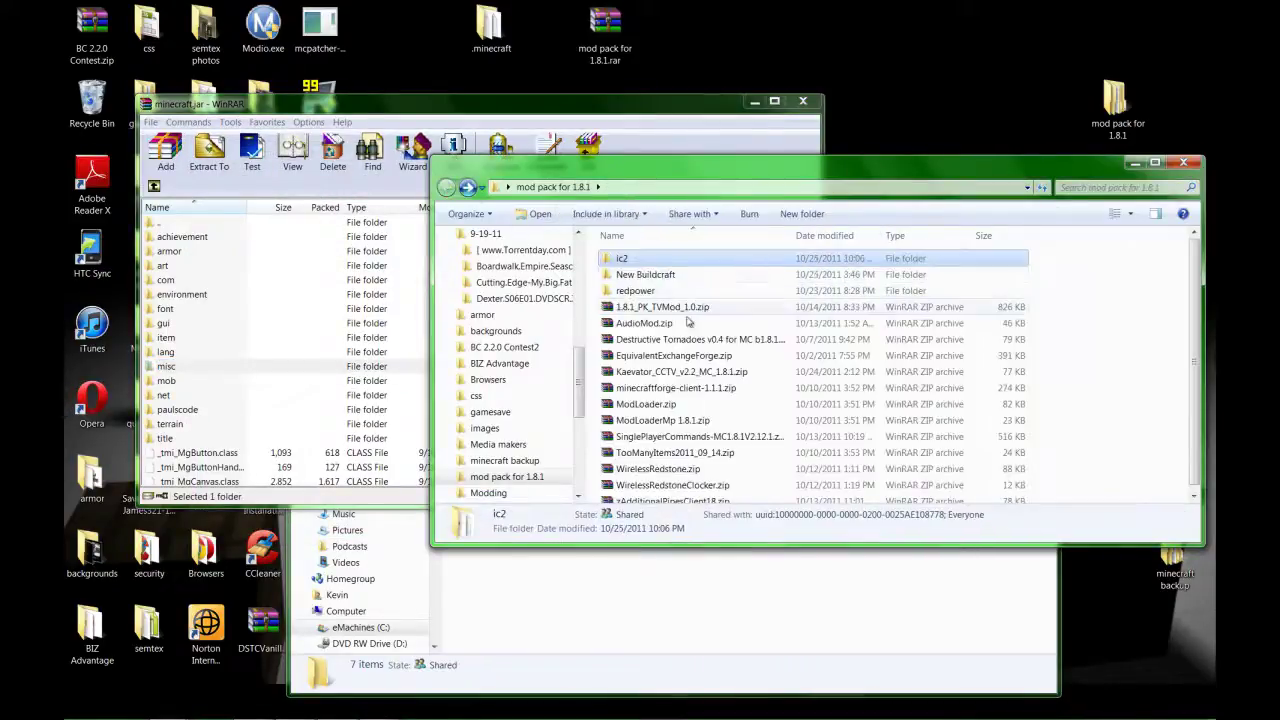
Add the forge folder and 49 class files from minecraftforge-client-1.1.1.zip into minecraft.jar.
double_click(676, 394)
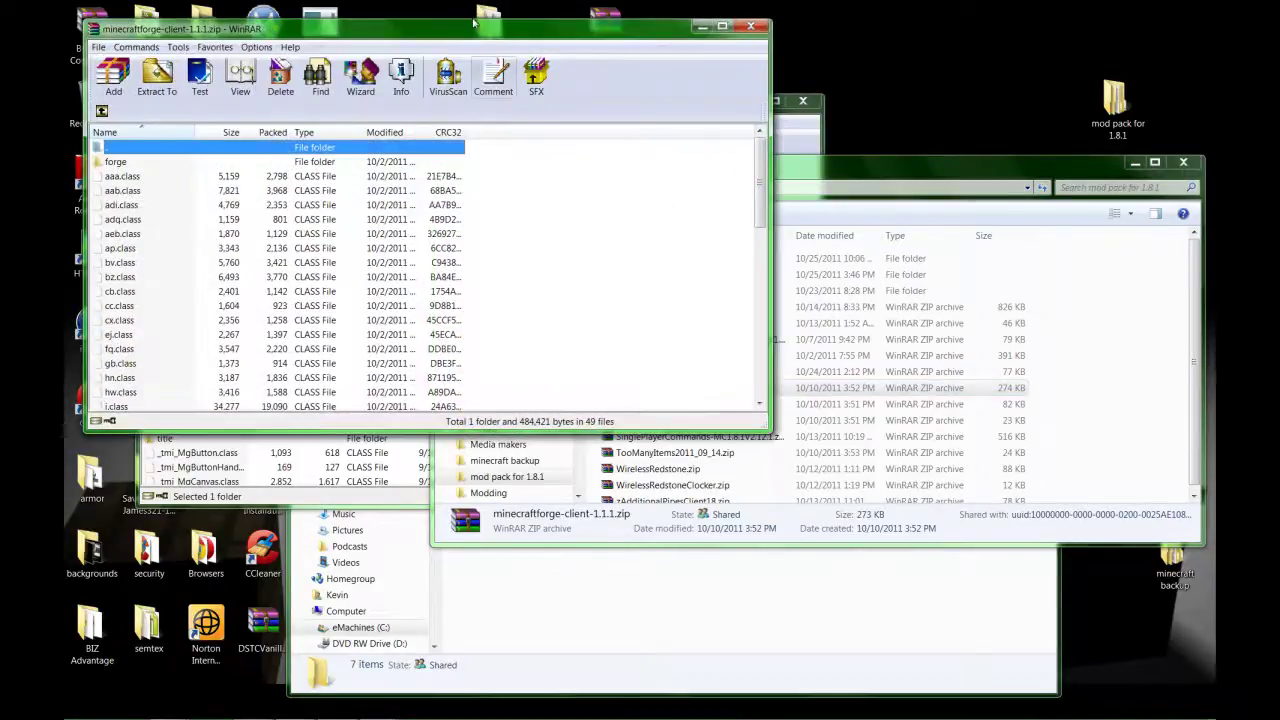
drag(476, 43, 671, 50)
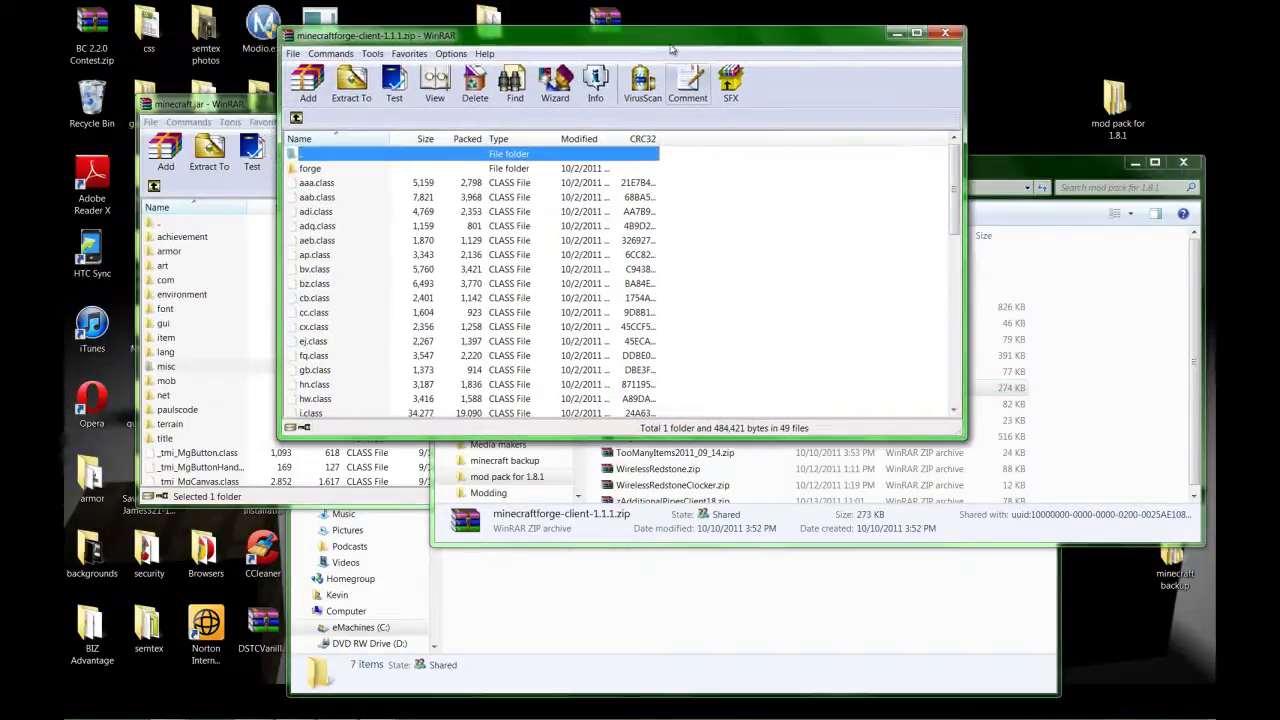
click(659, 172)
drag(659, 177, 489, 397)
drag(340, 438, 232, 478)
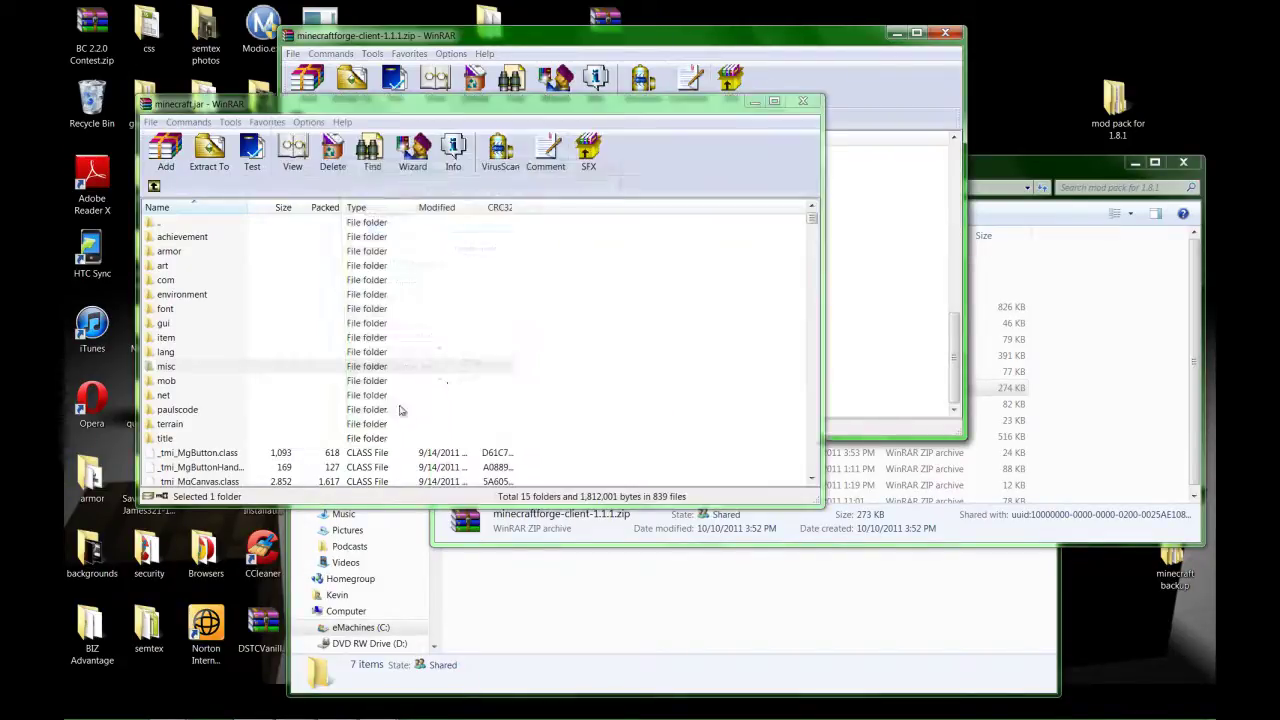
click(458, 428)
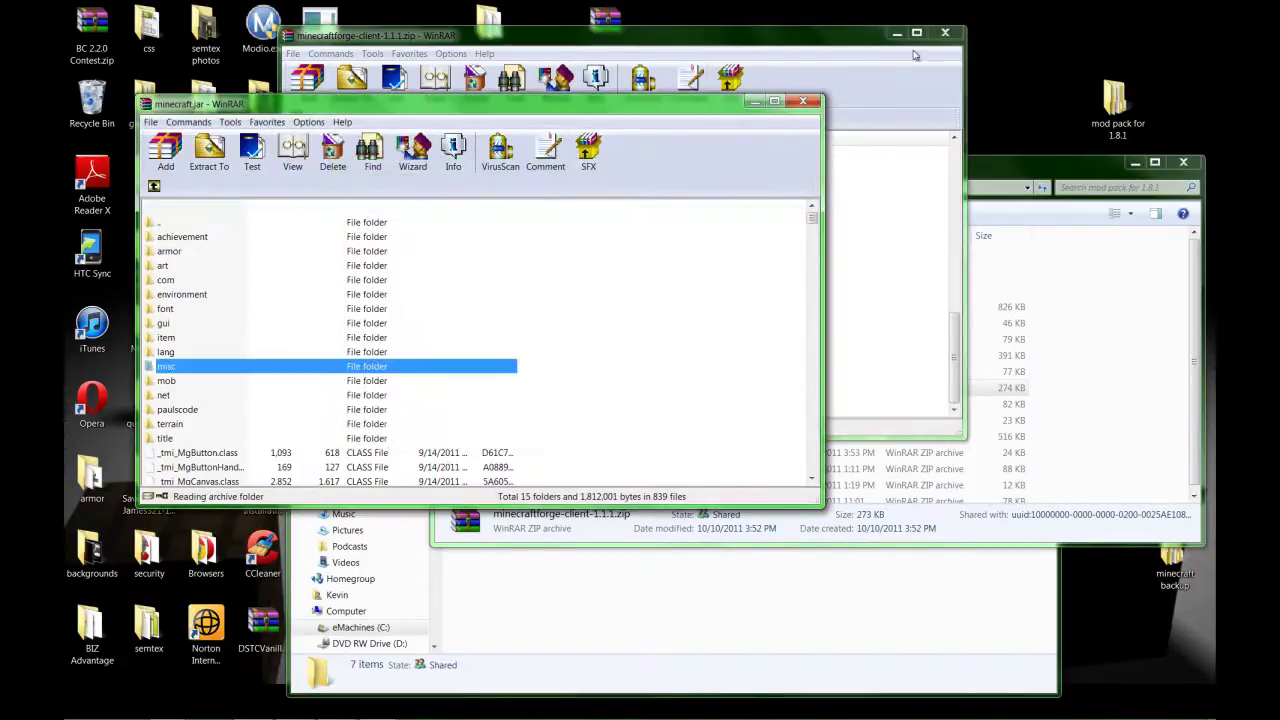
click(945, 33)
click(1096, 207)
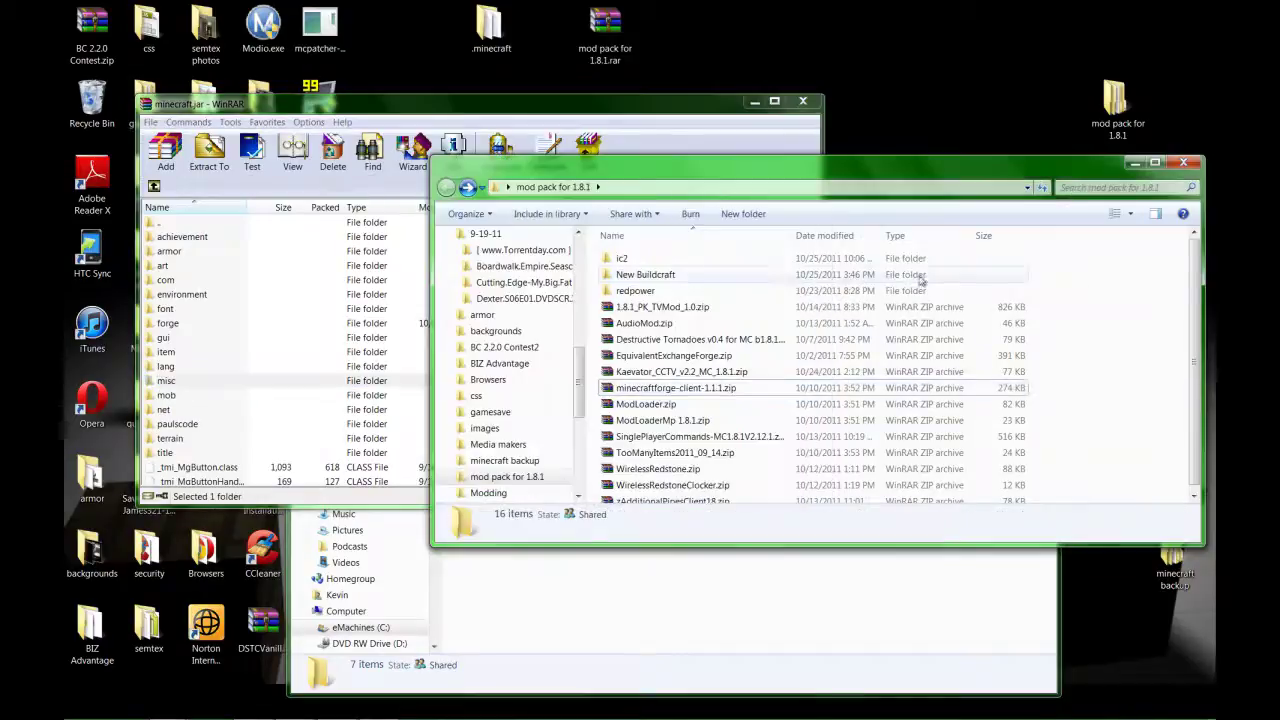
Add vy.class from the ic2 folder into minecraft.jar, then go back to mod pack for 1.8.1.
double_click(657, 259)
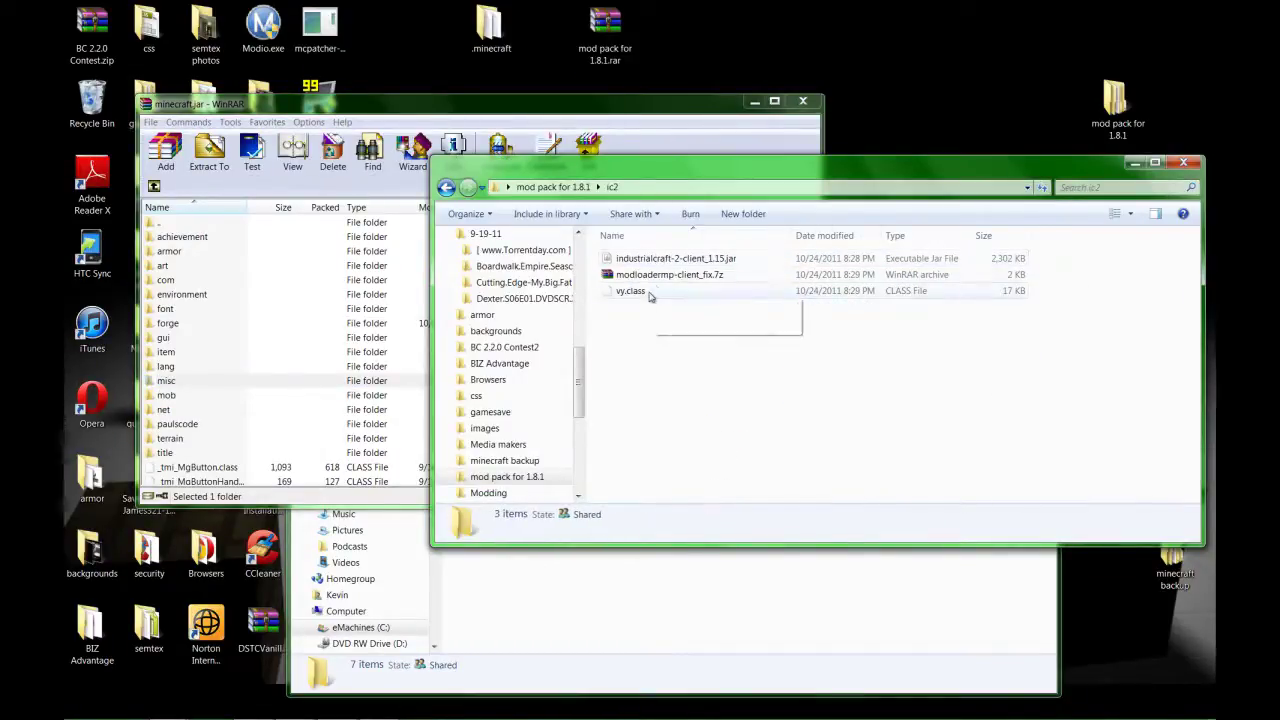
drag(640, 297, 225, 475)
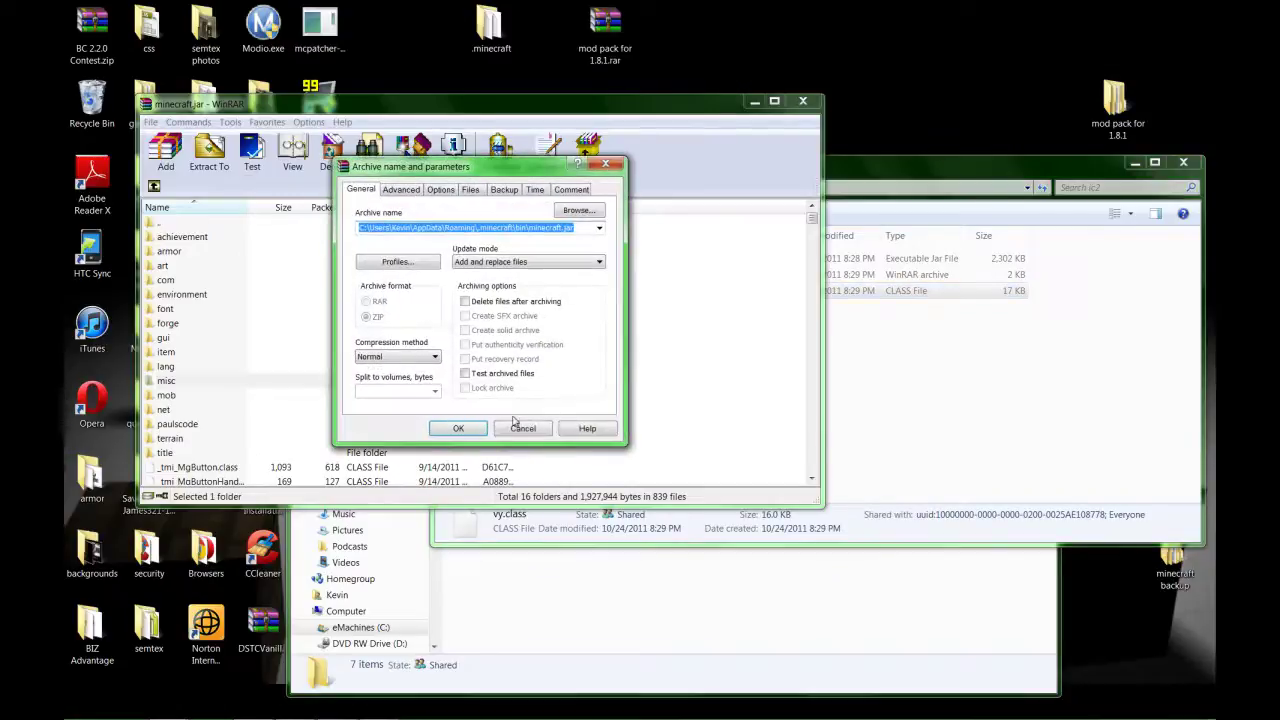
click(500, 420)
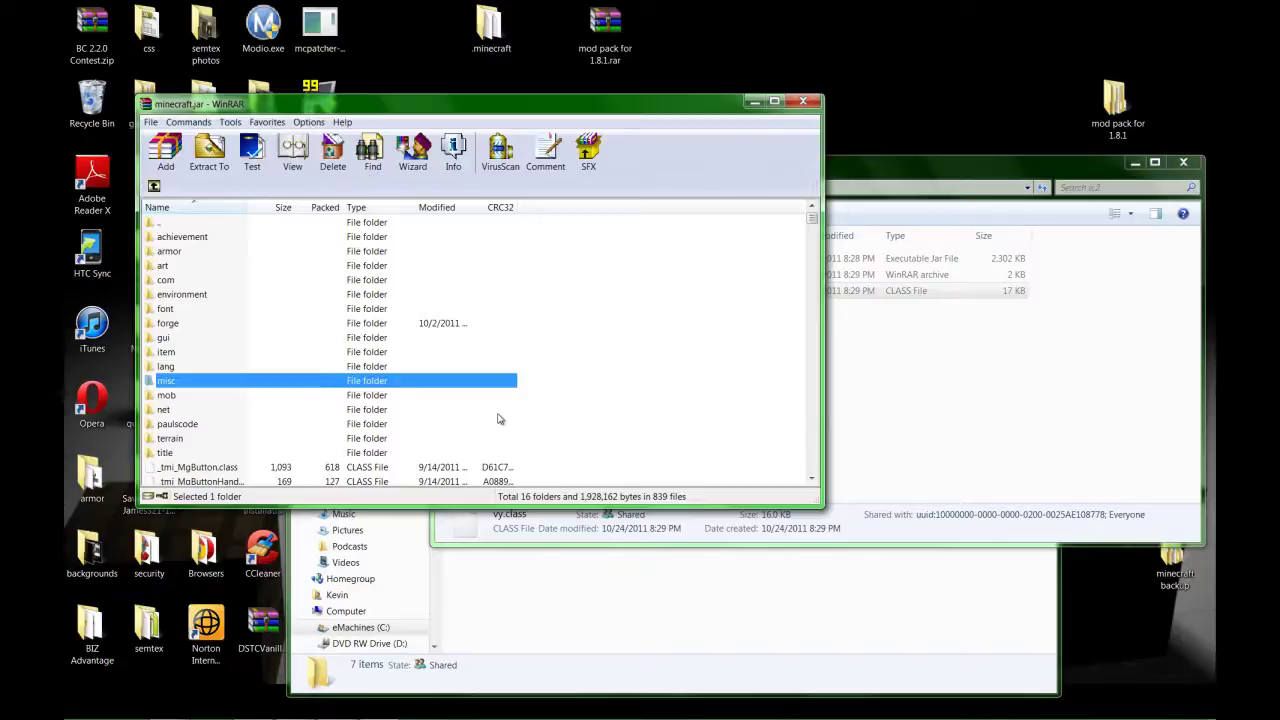
click(907, 174)
click(446, 187)
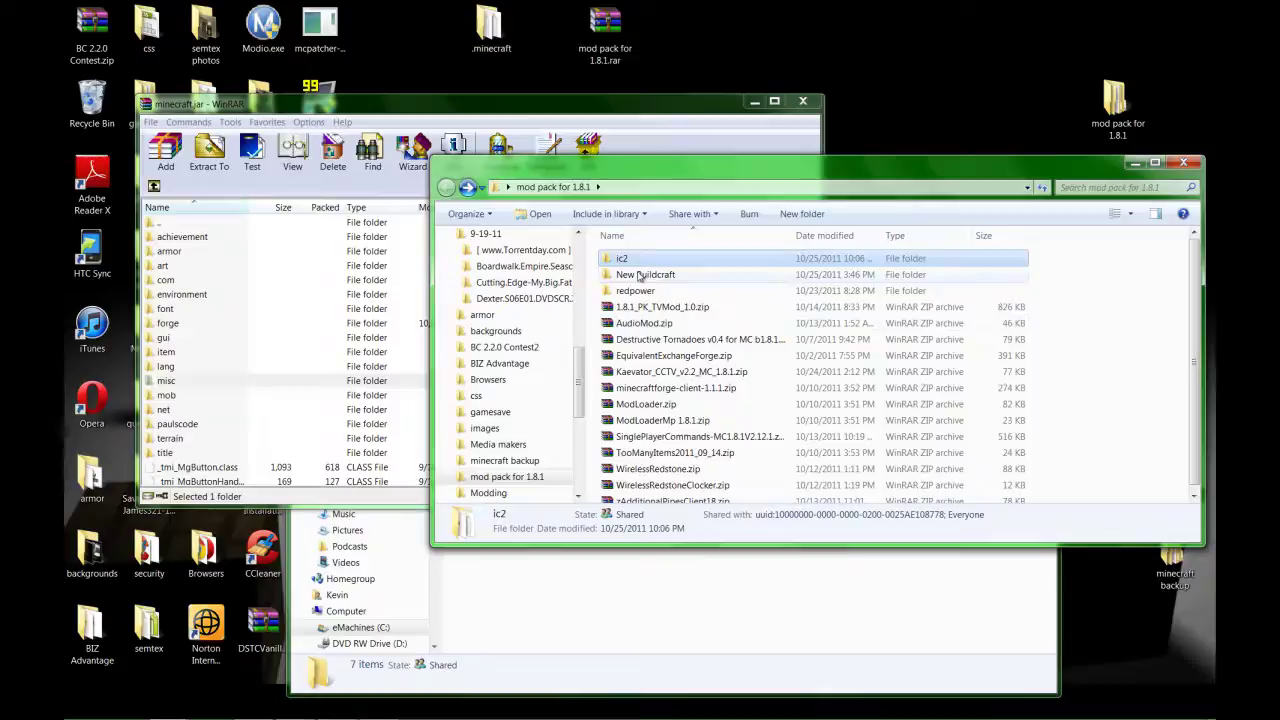
Open the .minecraft mods folder and copy industrialcraft-2-client_1.15.jar from the ic2 folder.
click(578, 665)
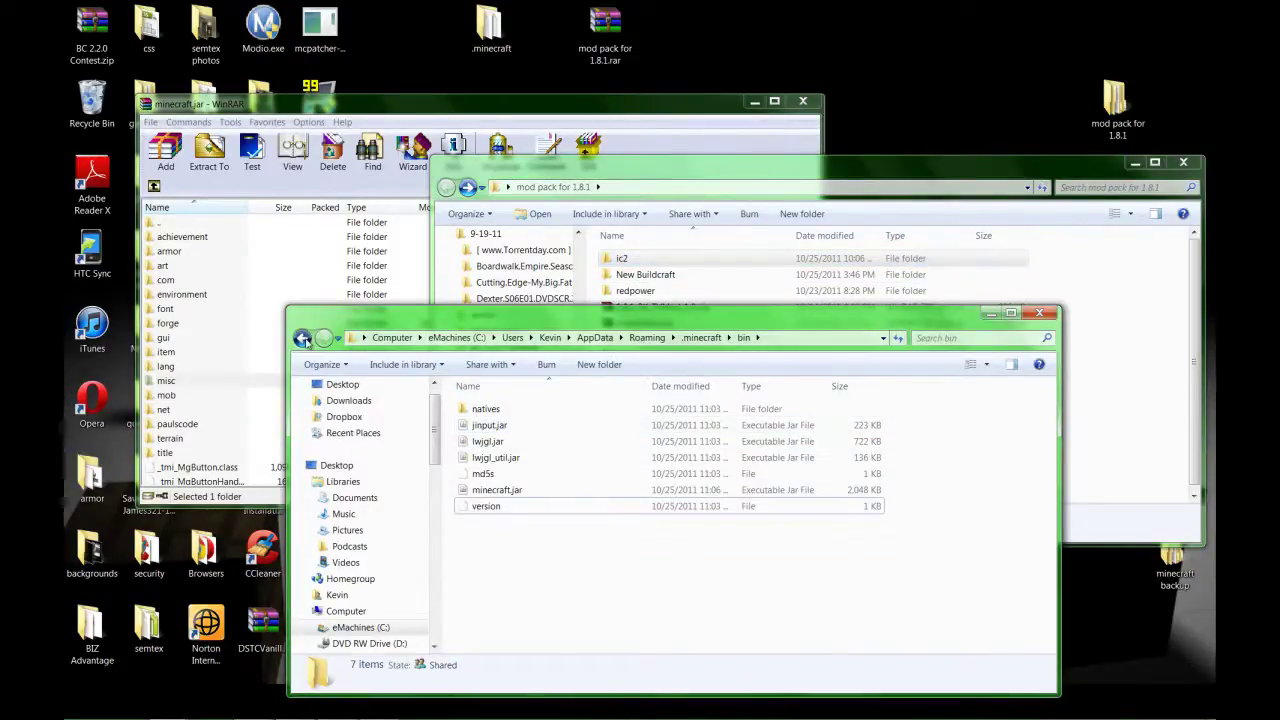
click(302, 337)
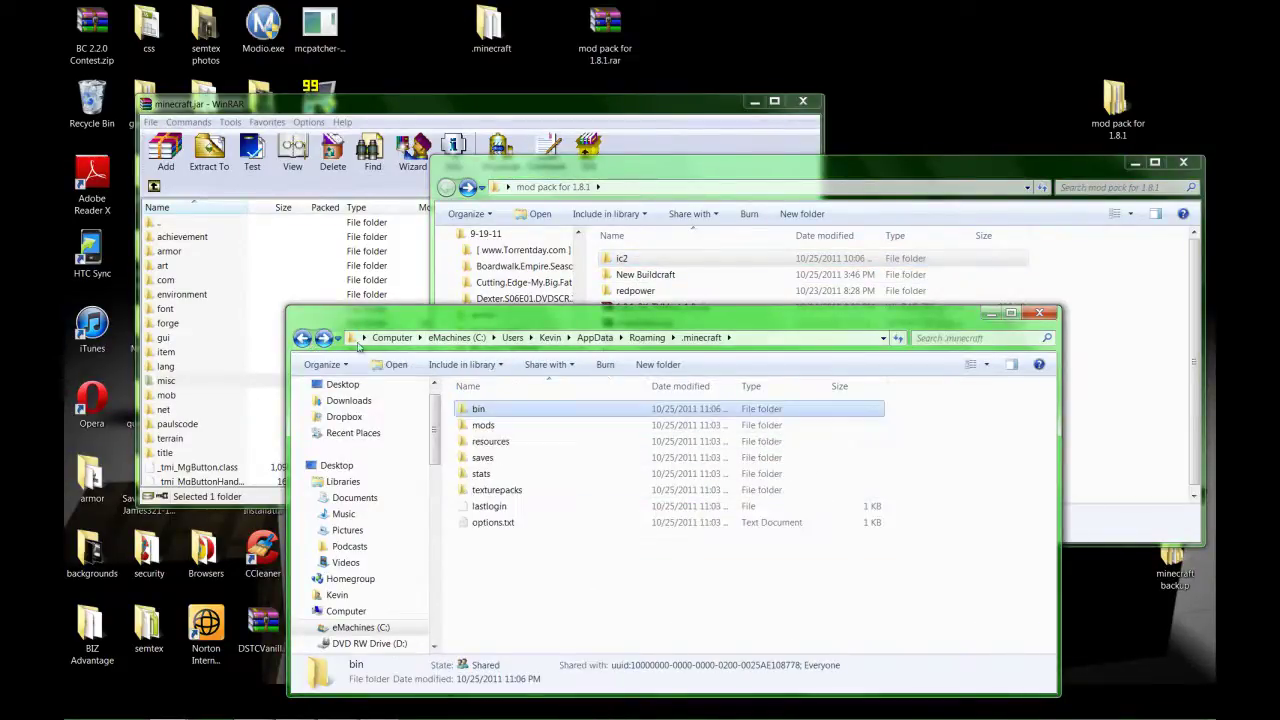
double_click(483, 426)
double_click(632, 258)
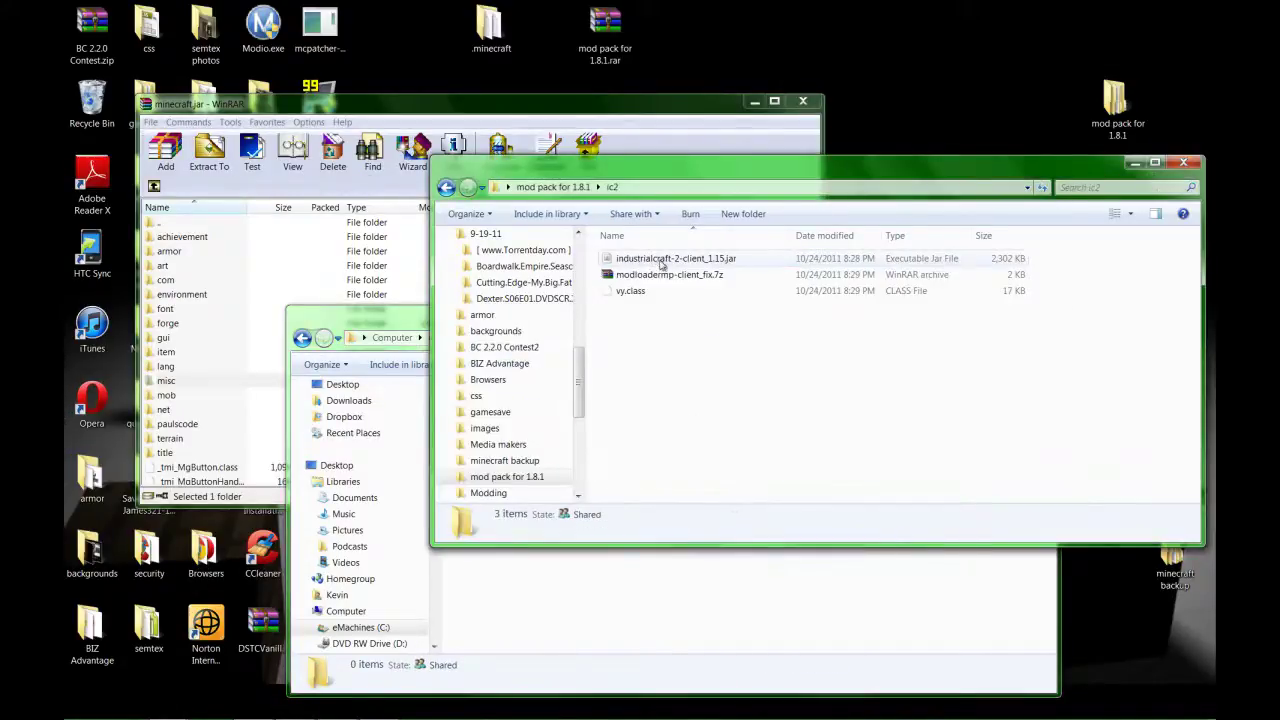
right_click(652, 260)
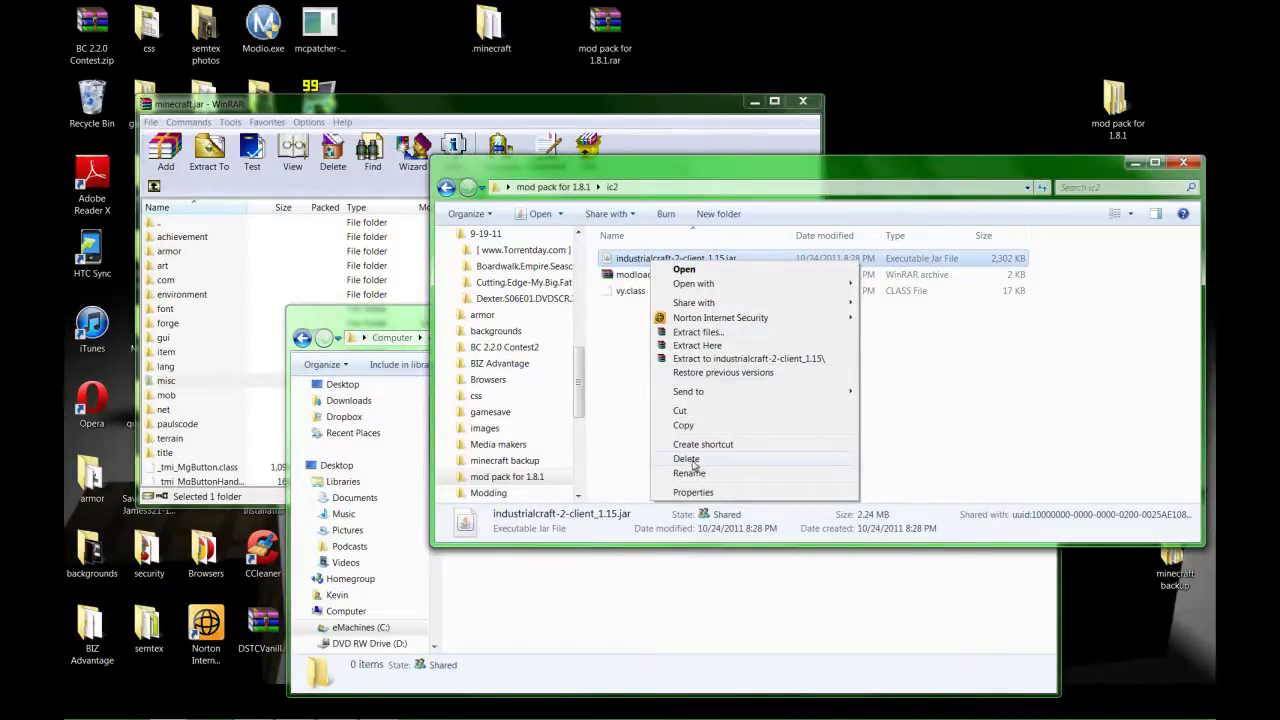
click(699, 430)
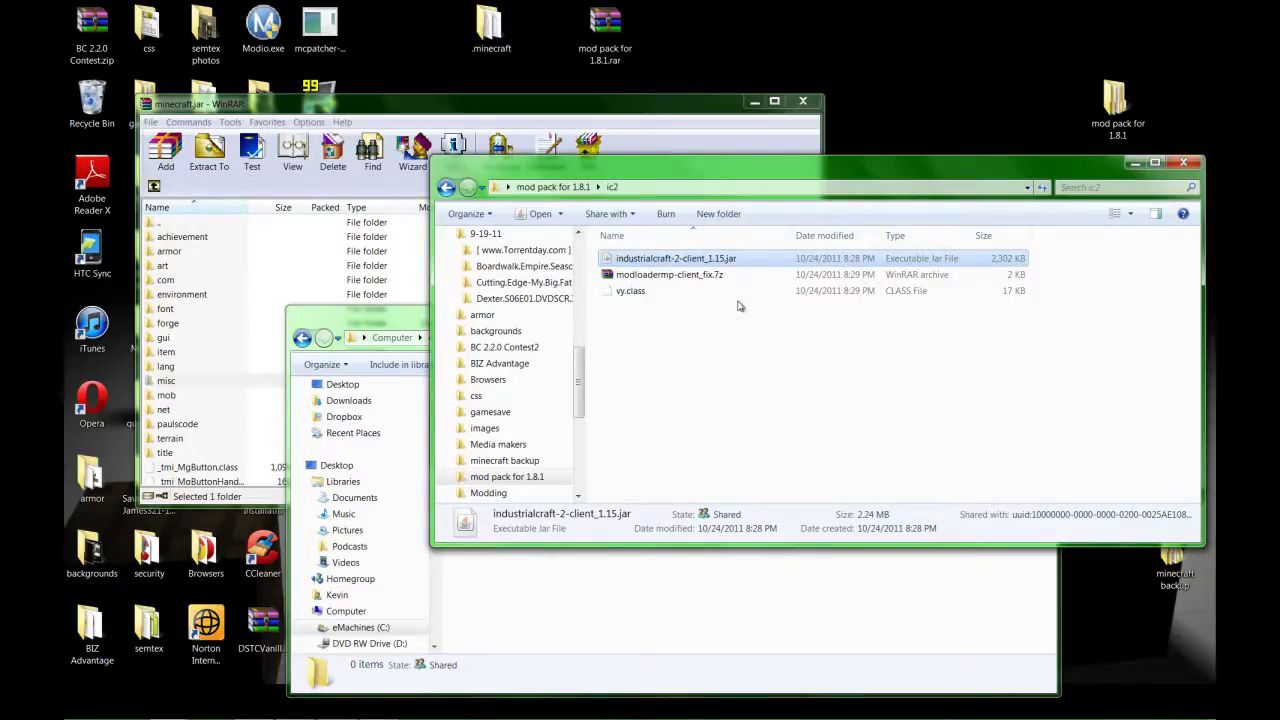
Paste the industrialcraft jar into mods, then return the windows to .minecraft and mod pack for 1.8.1.
click(600, 600)
right_click(599, 411)
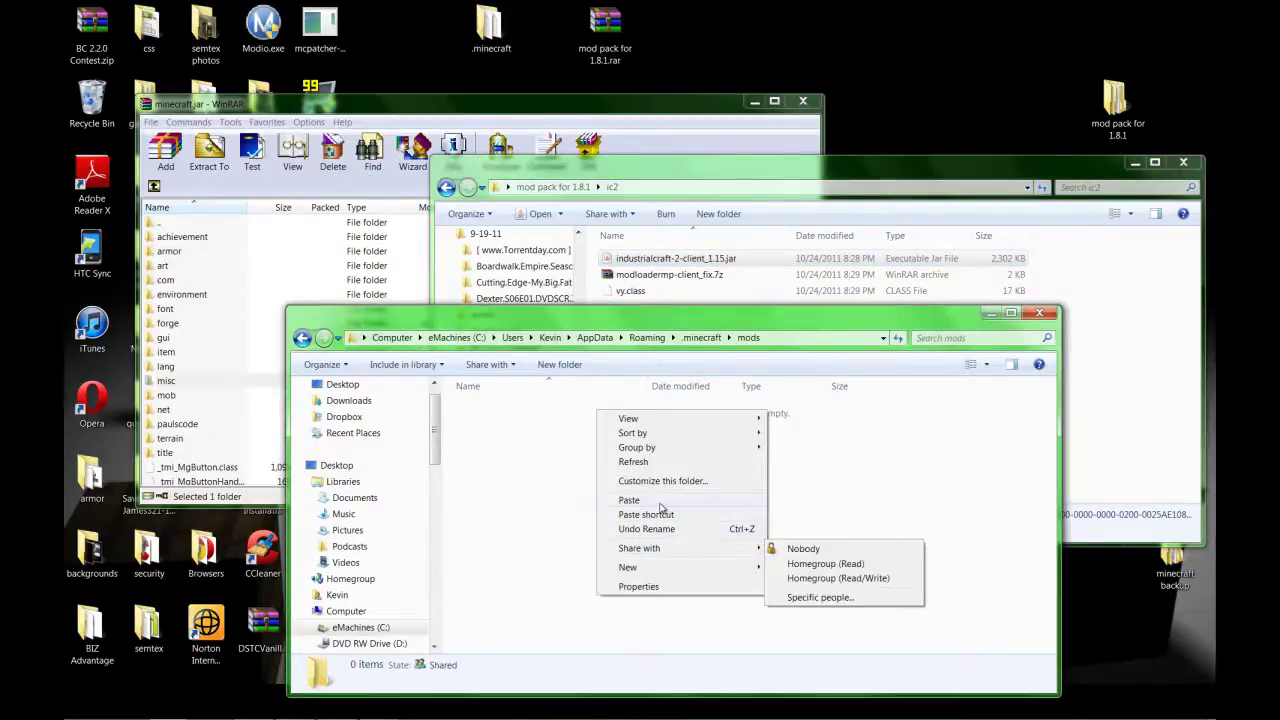
click(628, 500)
mouse_move(672, 259)
mouse_down()
mouse_move(664, 515)
mouse_move(677, 268)
mouse_up()
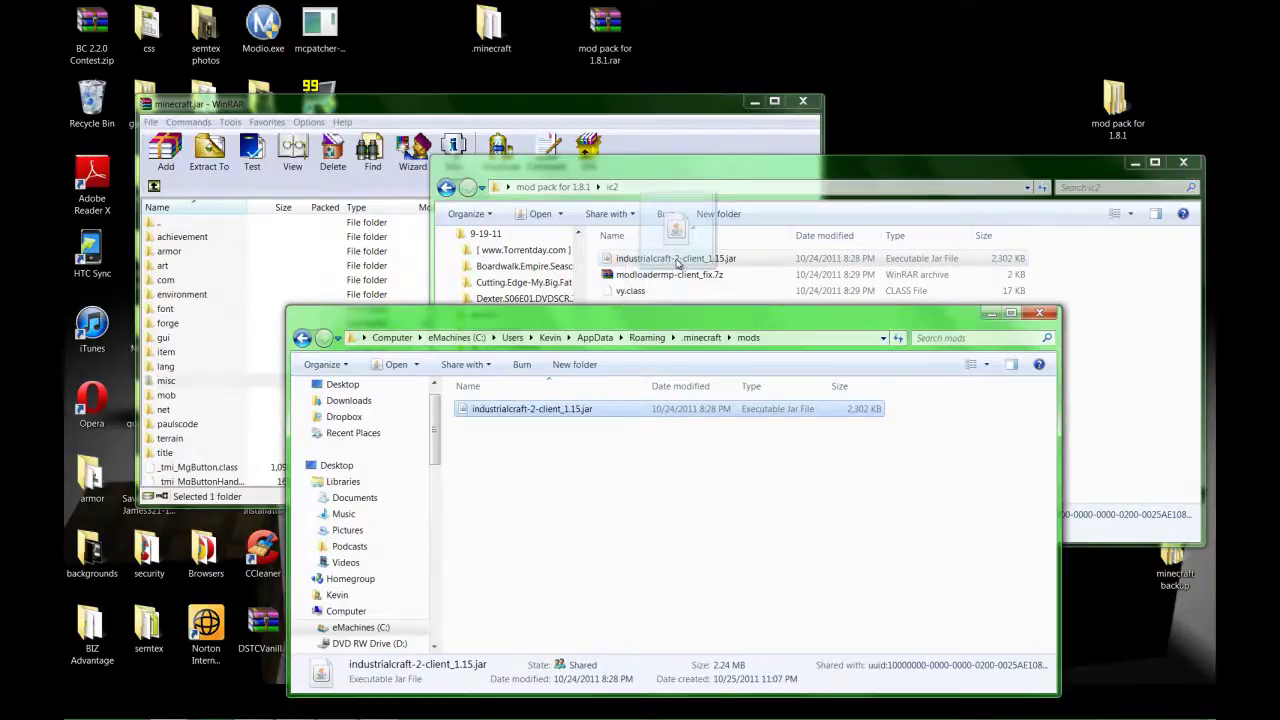
click(679, 262)
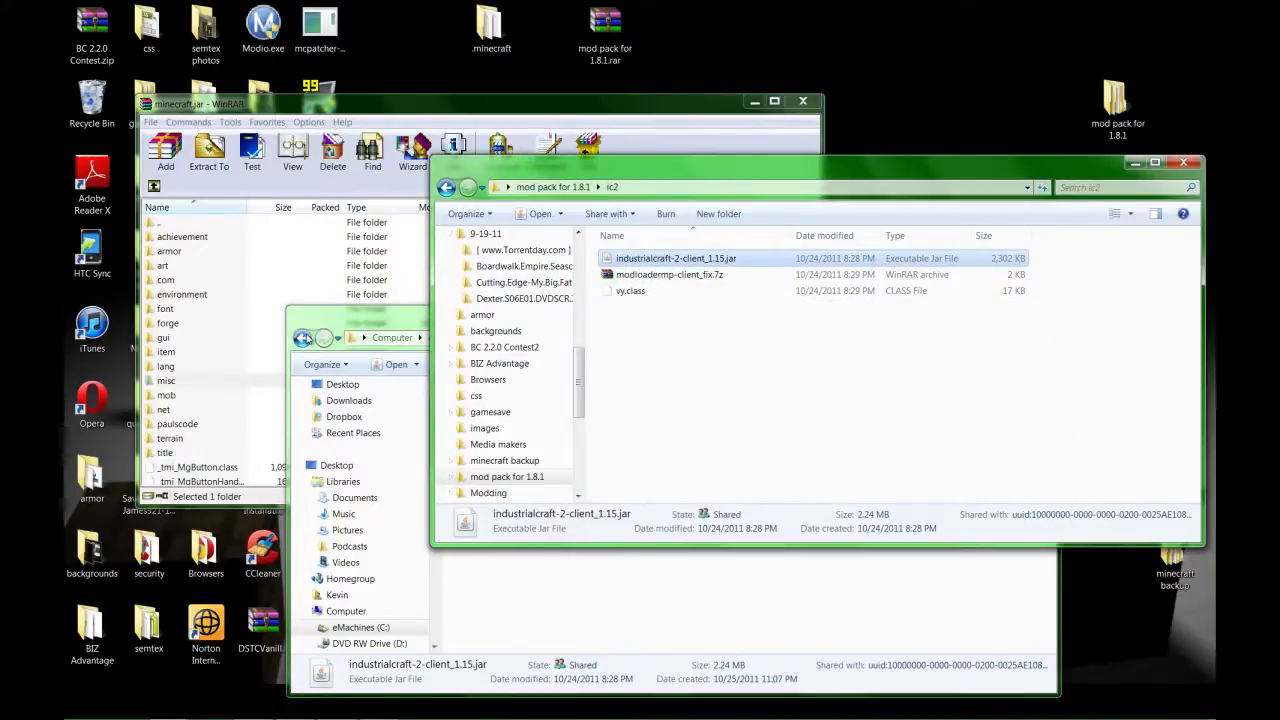
click(316, 338)
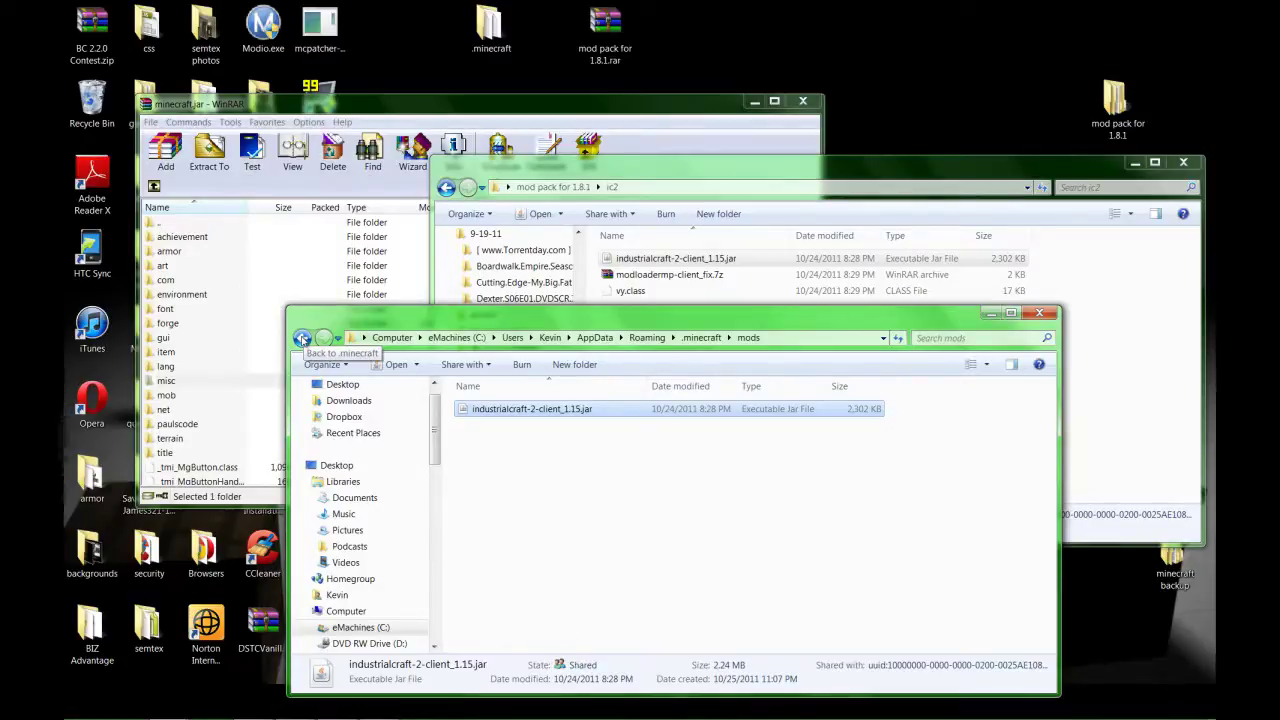
click(302, 339)
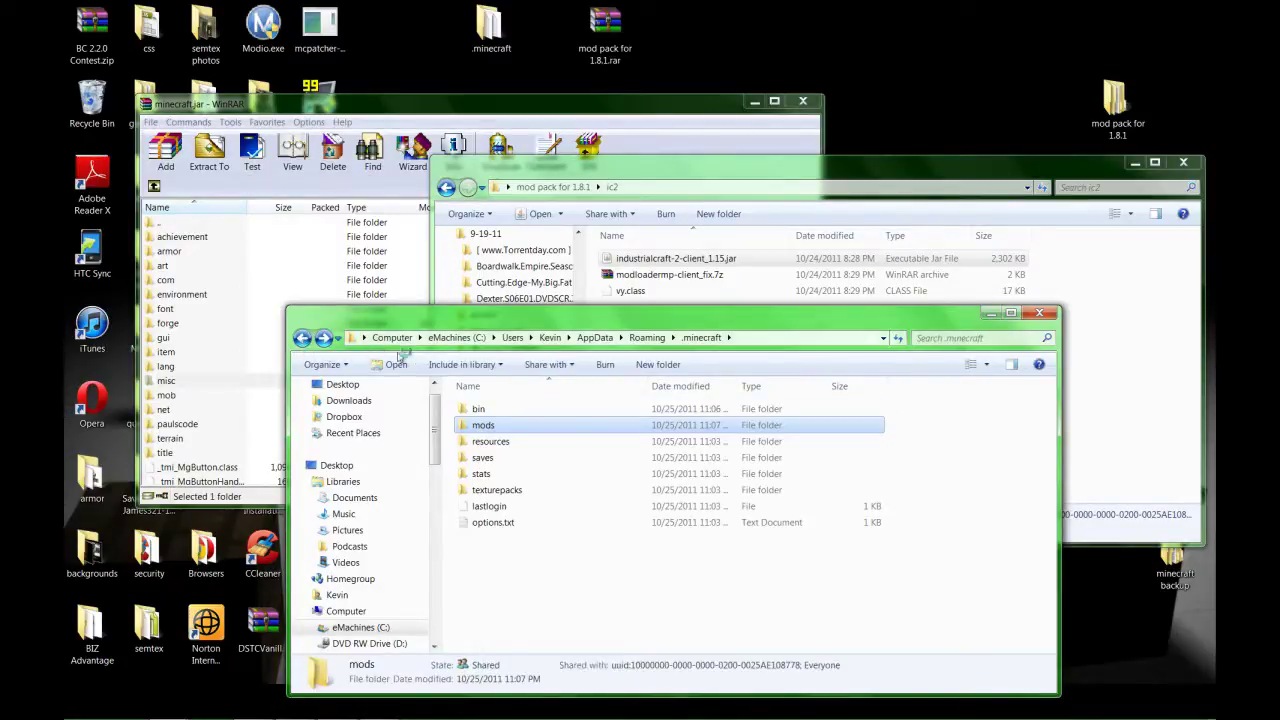
click(447, 188)
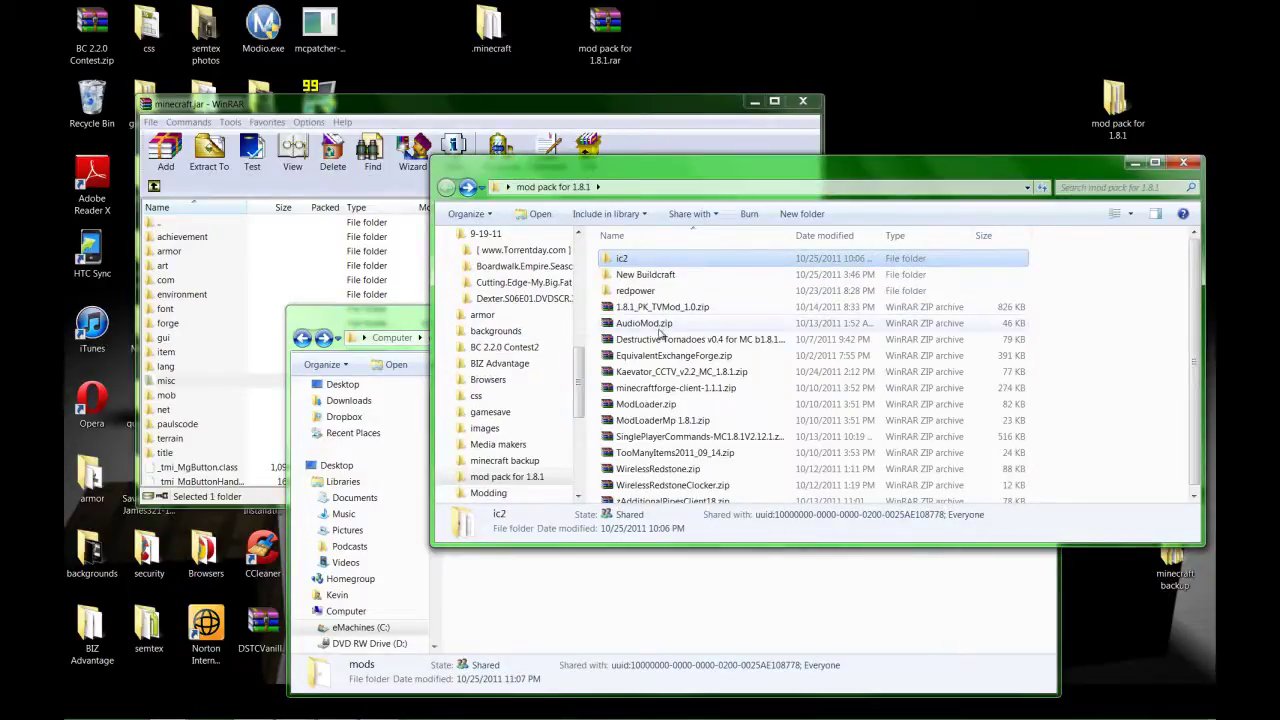
Add ibxm, paulscode and oe.class from AudioMod.zip into minecraft.jar, then close AudioMod.zip.
double_click(644, 323)
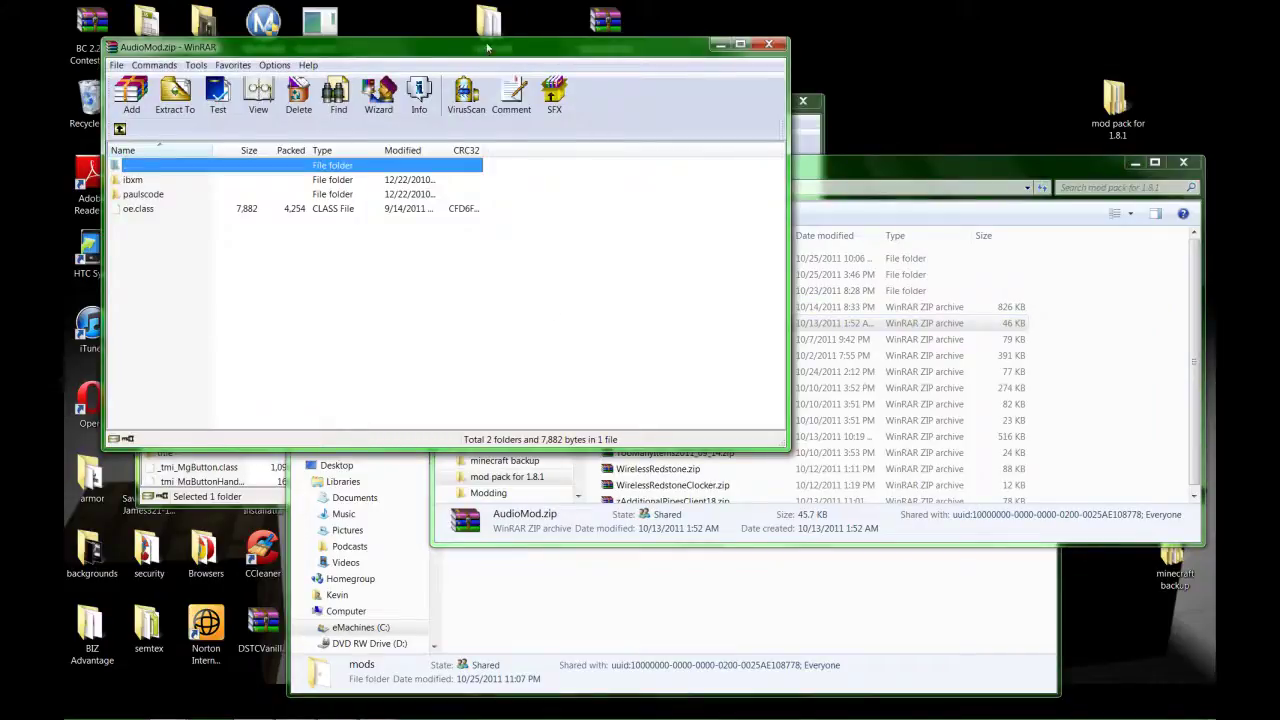
drag(490, 50, 725, 107)
drag(370, 305, 240, 425)
drag(210, 479, 212, 476)
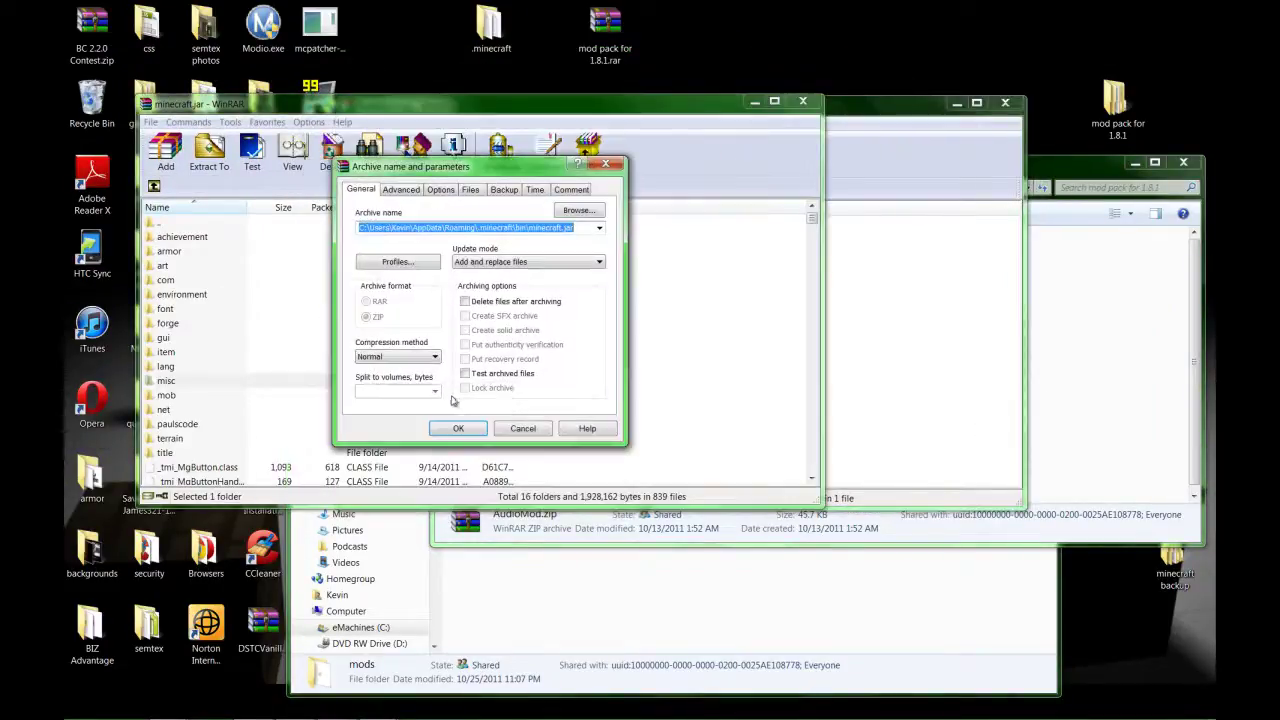
click(460, 429)
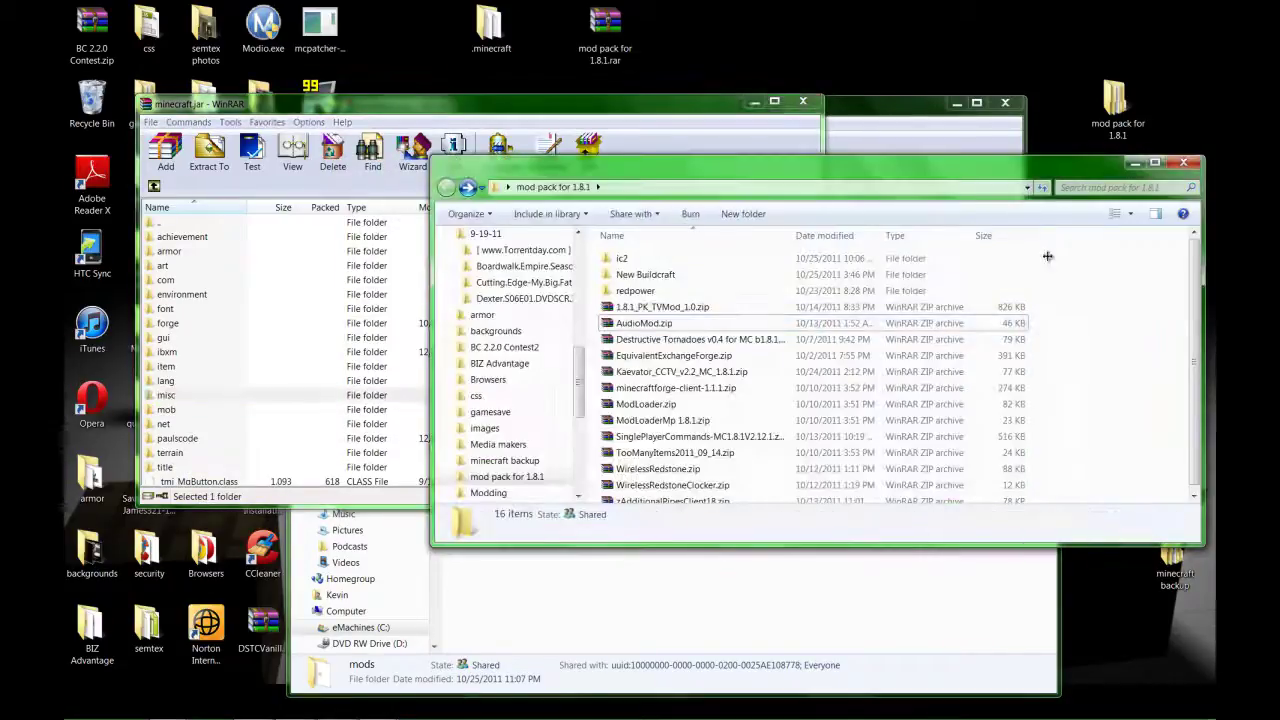
click(1005, 104)
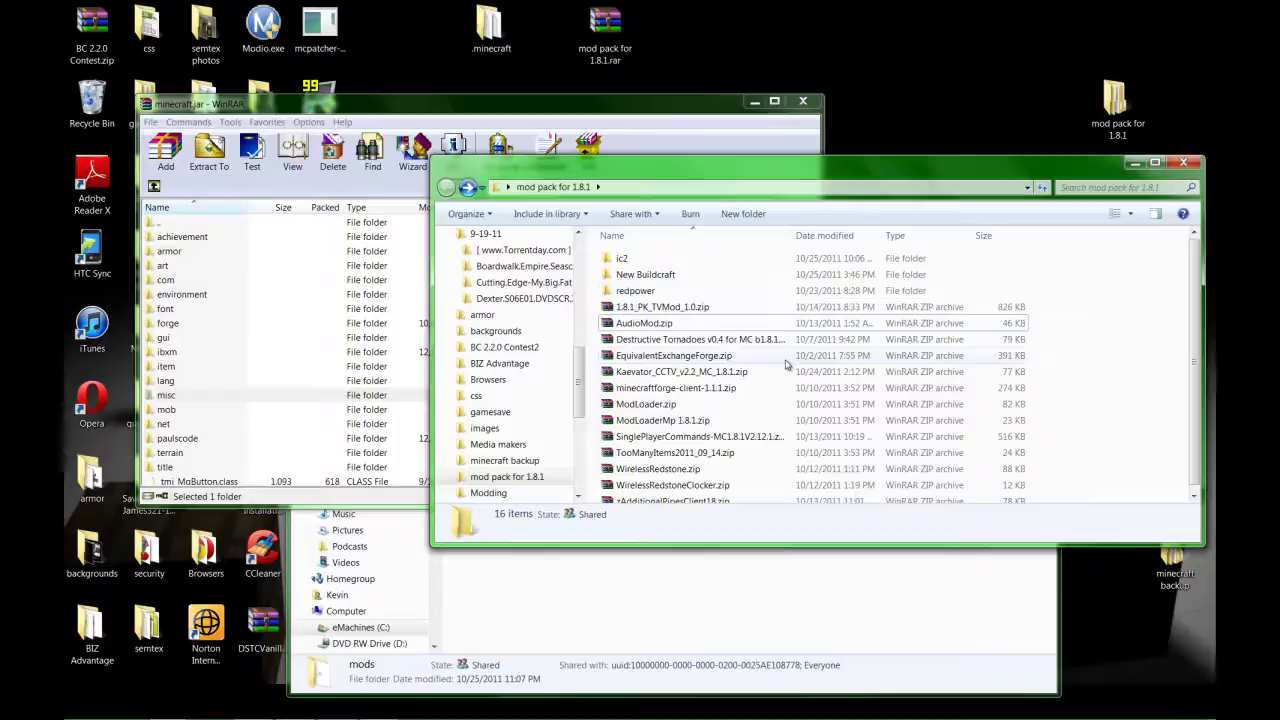
Add the SinglePlayerCommands-MC1.8.1V2.12.1 class files into minecraft.jar (now 17 folders, 863 files).
scroll(787, 365, down, 1)
click(701, 432)
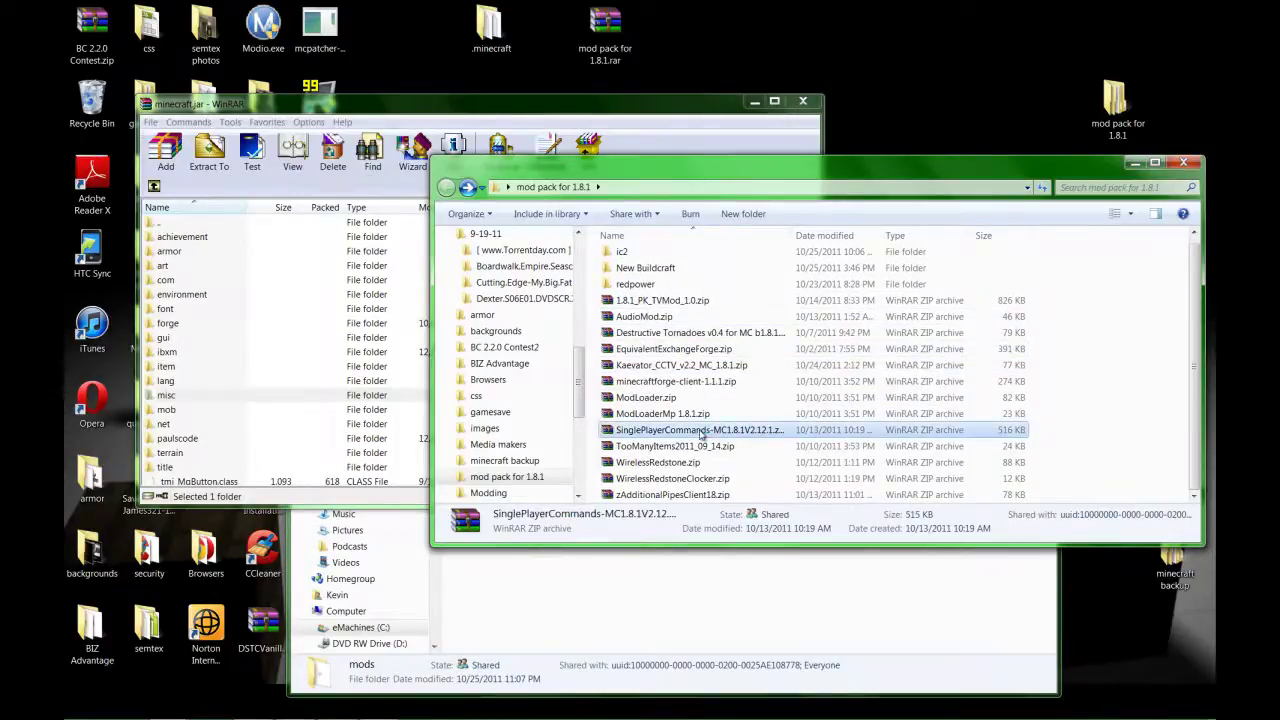
double_click(701, 432)
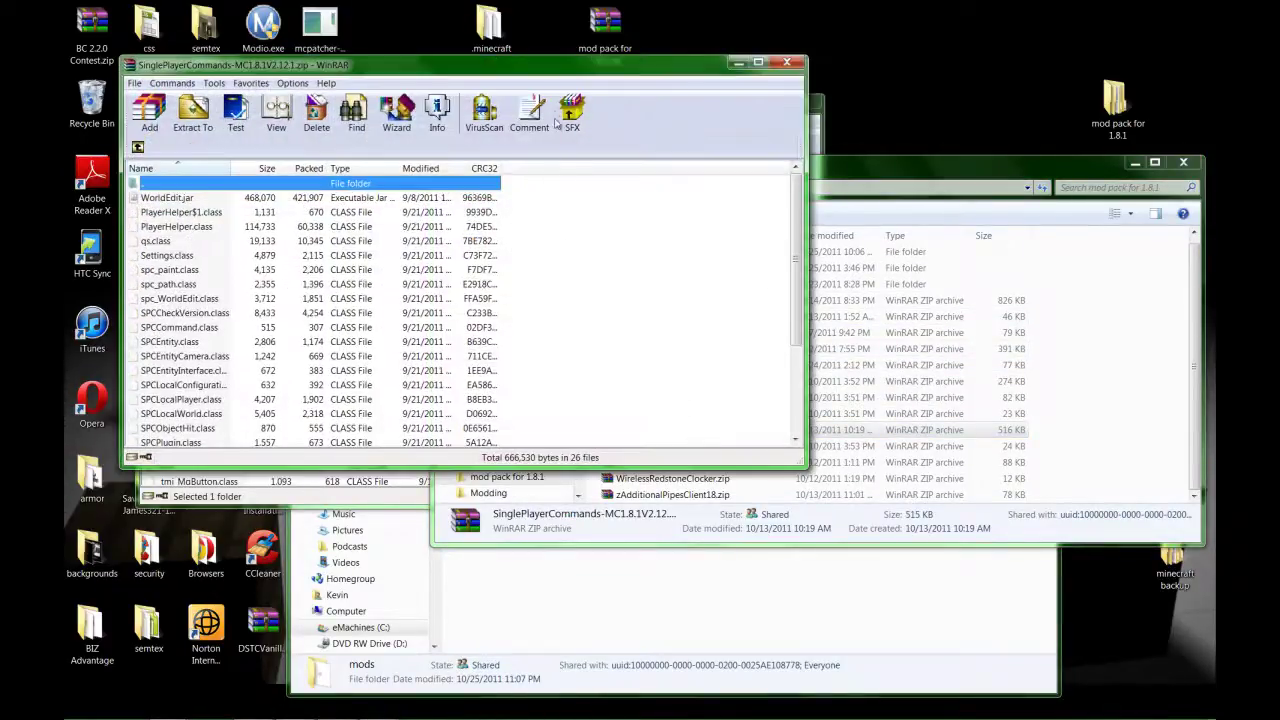
drag(548, 72, 643, 78)
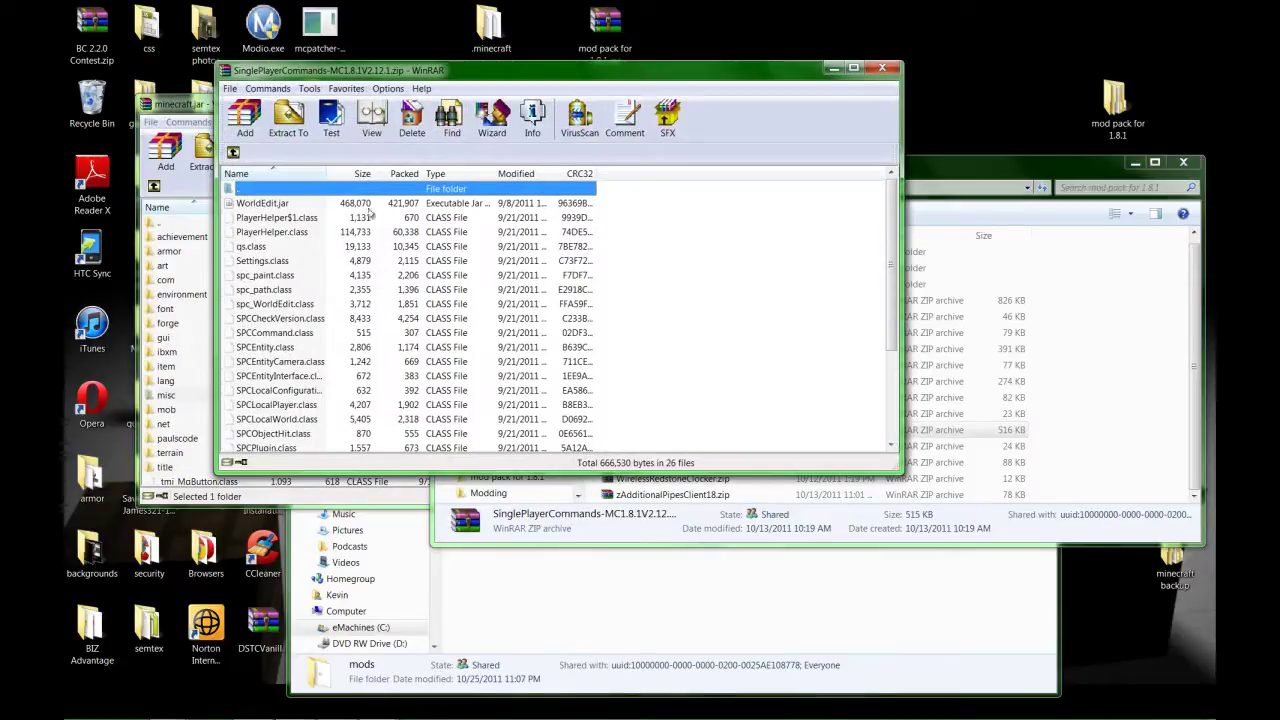
click(325, 205)
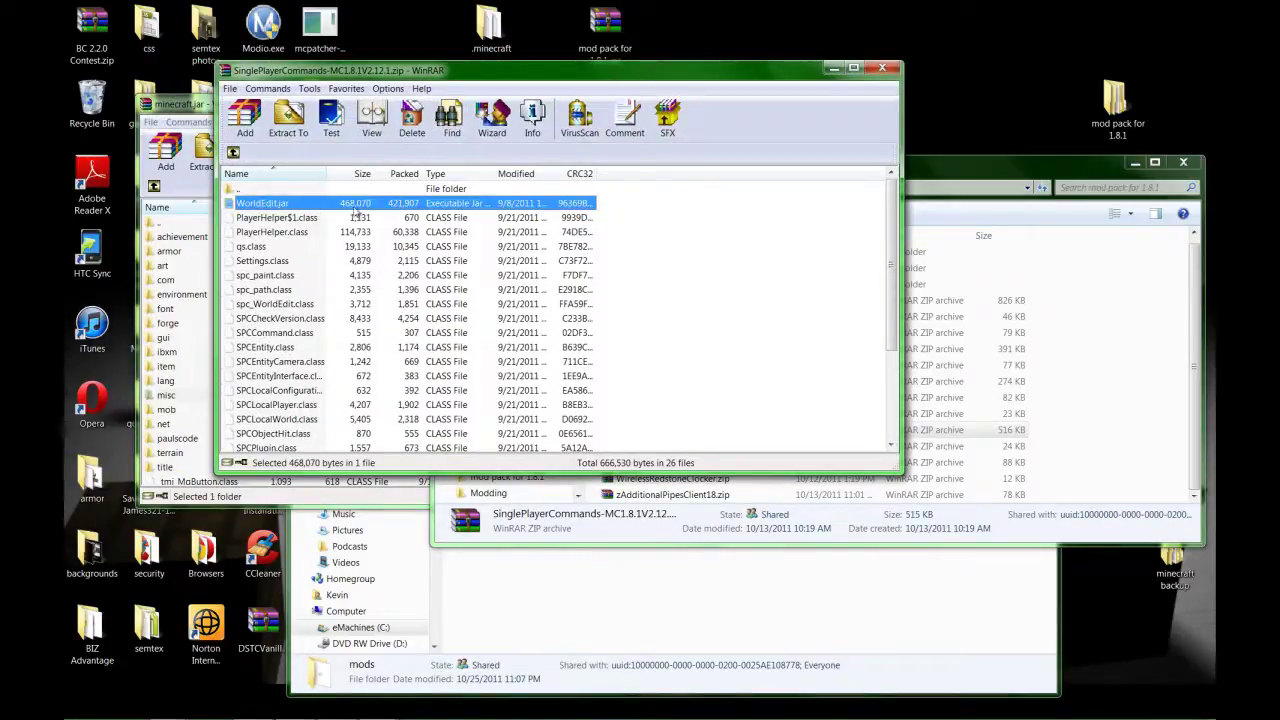
drag(600, 229, 491, 570)
drag(197, 487, 197, 487)
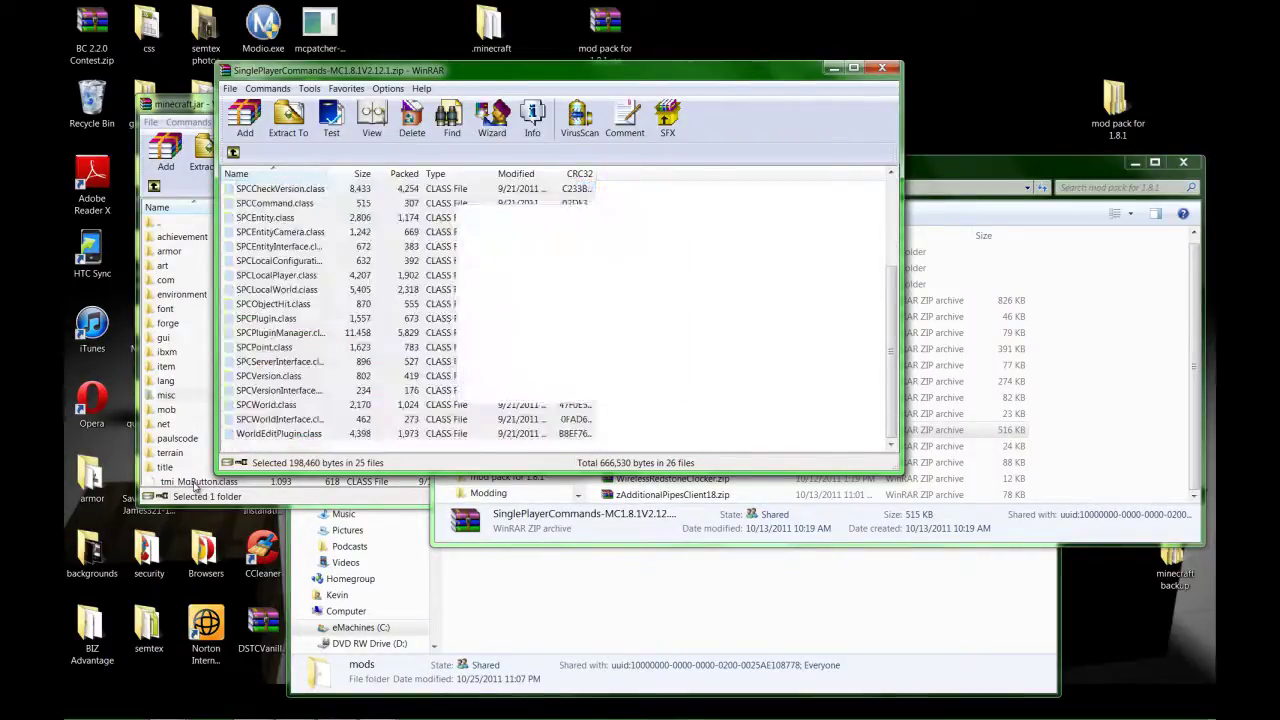
click(452, 428)
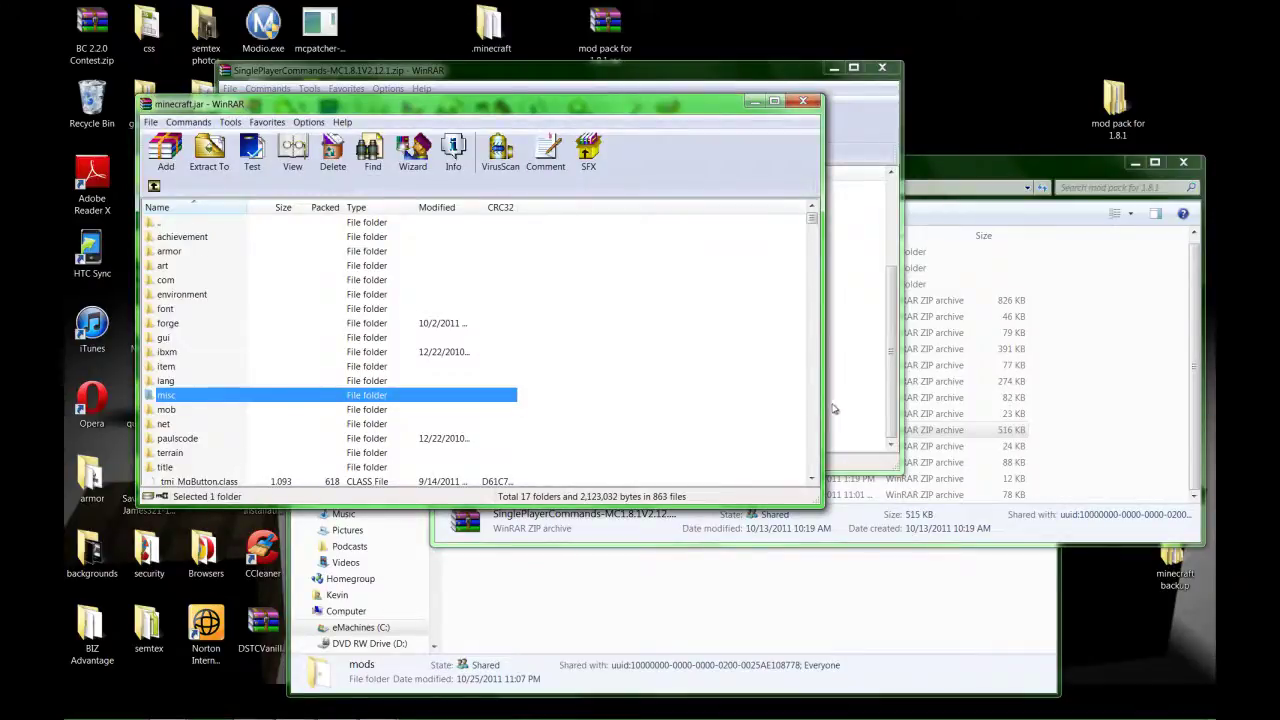
scroll(473, 400, down, 5)
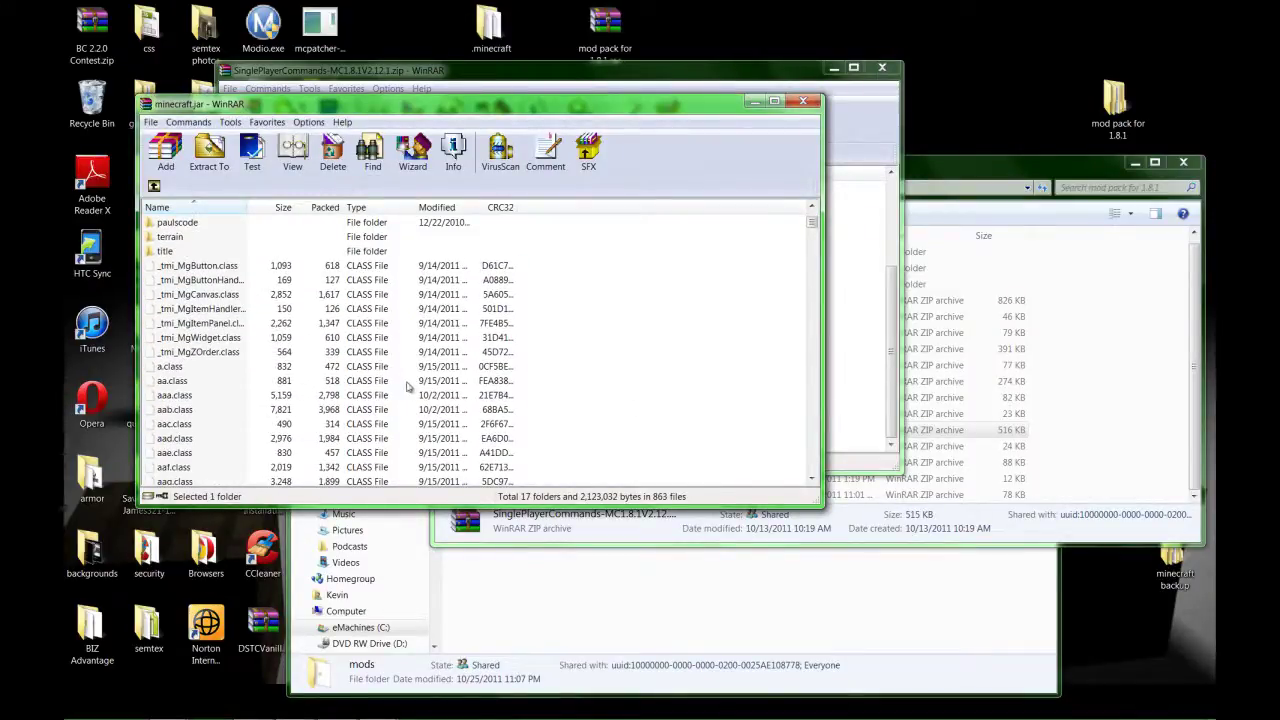
scroll(407, 387, up, 4)
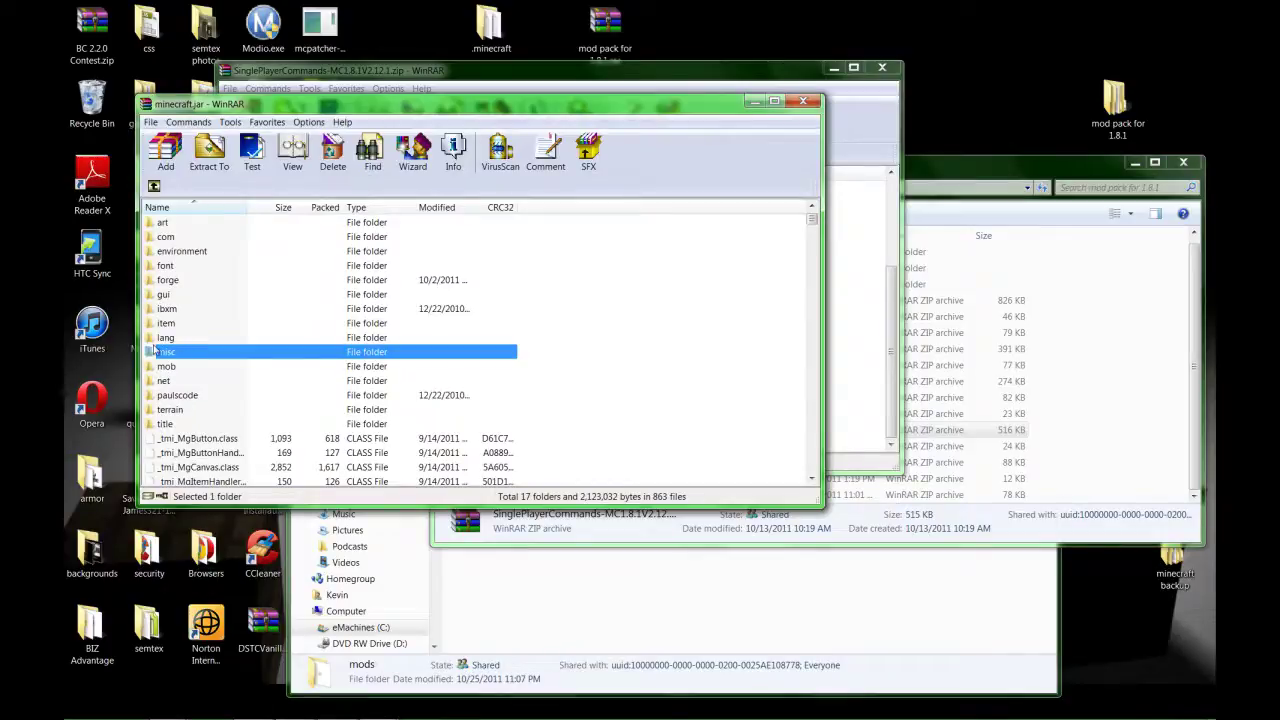
scroll(505, 404, down, 4)
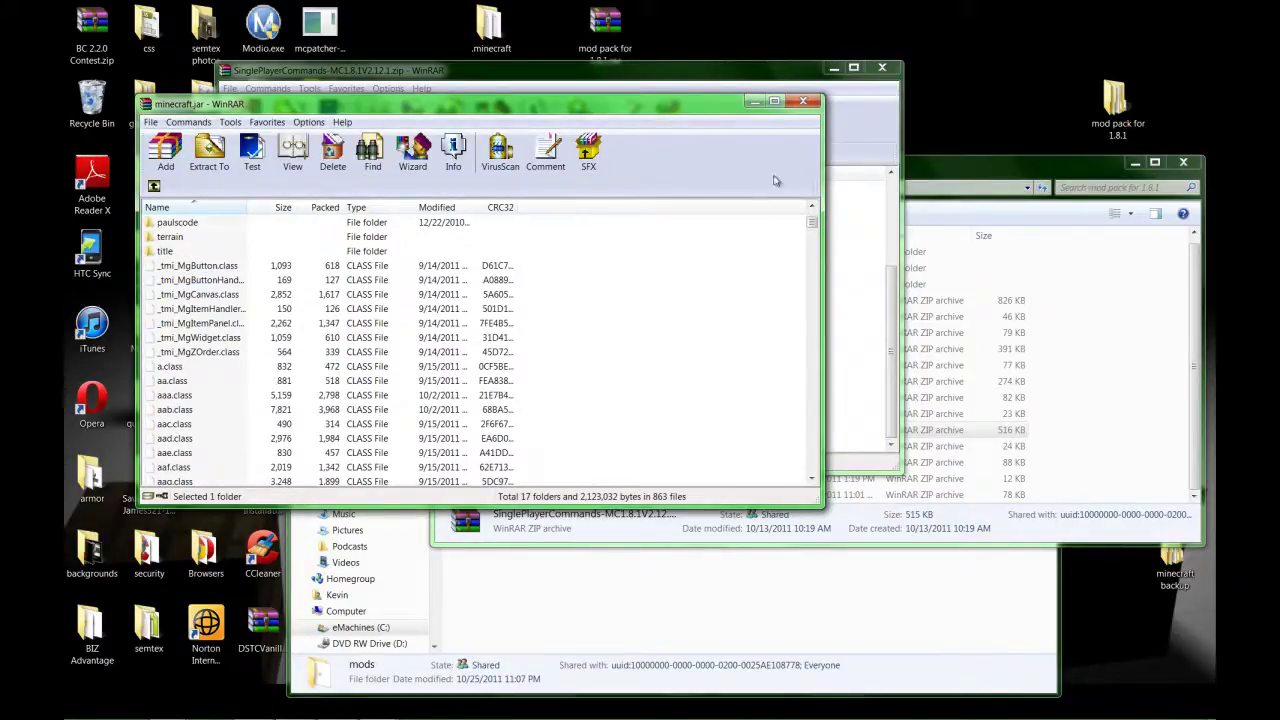
click(870, 119)
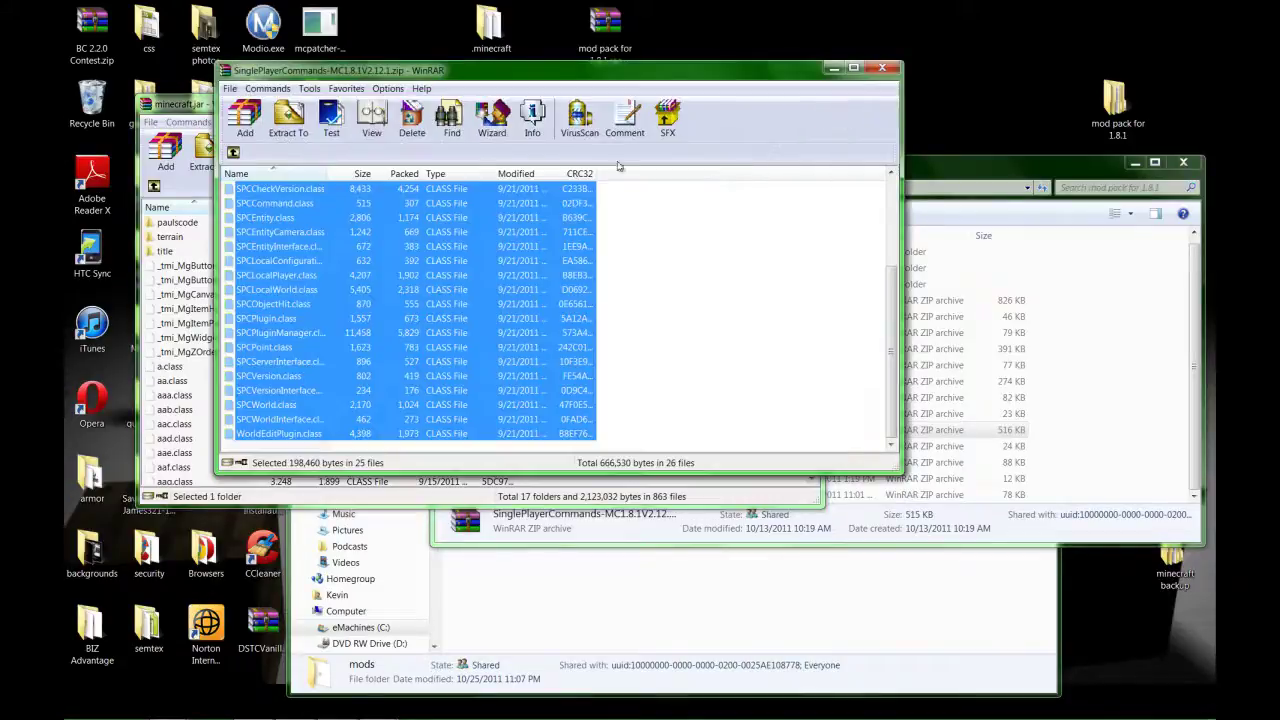
Open .minecraft\bin and copy WorldEdit.jar (458 KB) into it from the SinglePlayerCommands archive.
click(749, 306)
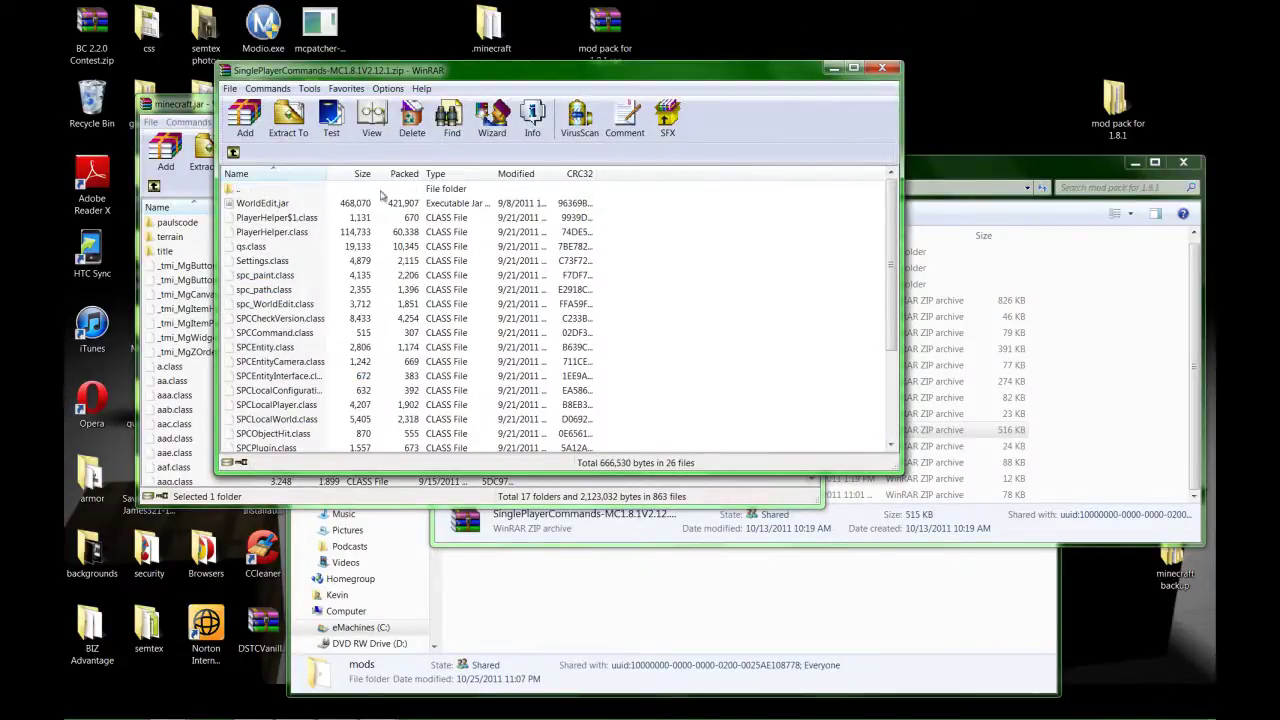
click(530, 600)
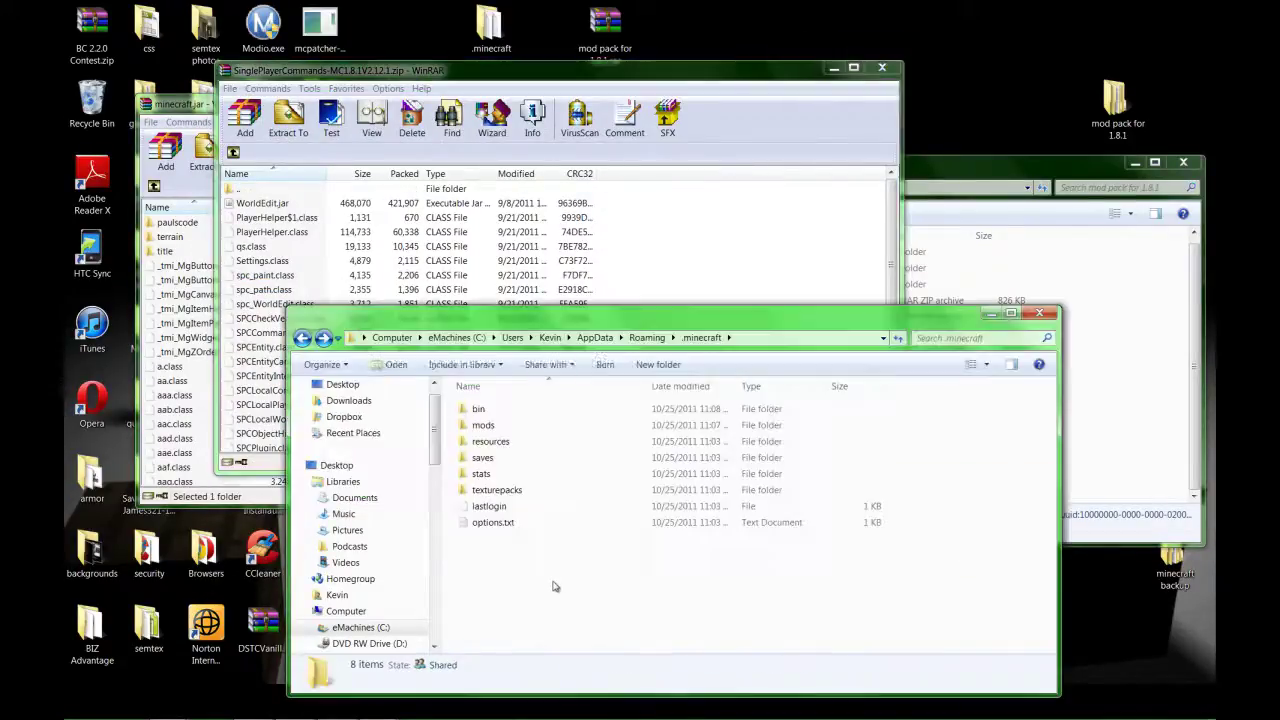
double_click(512, 418)
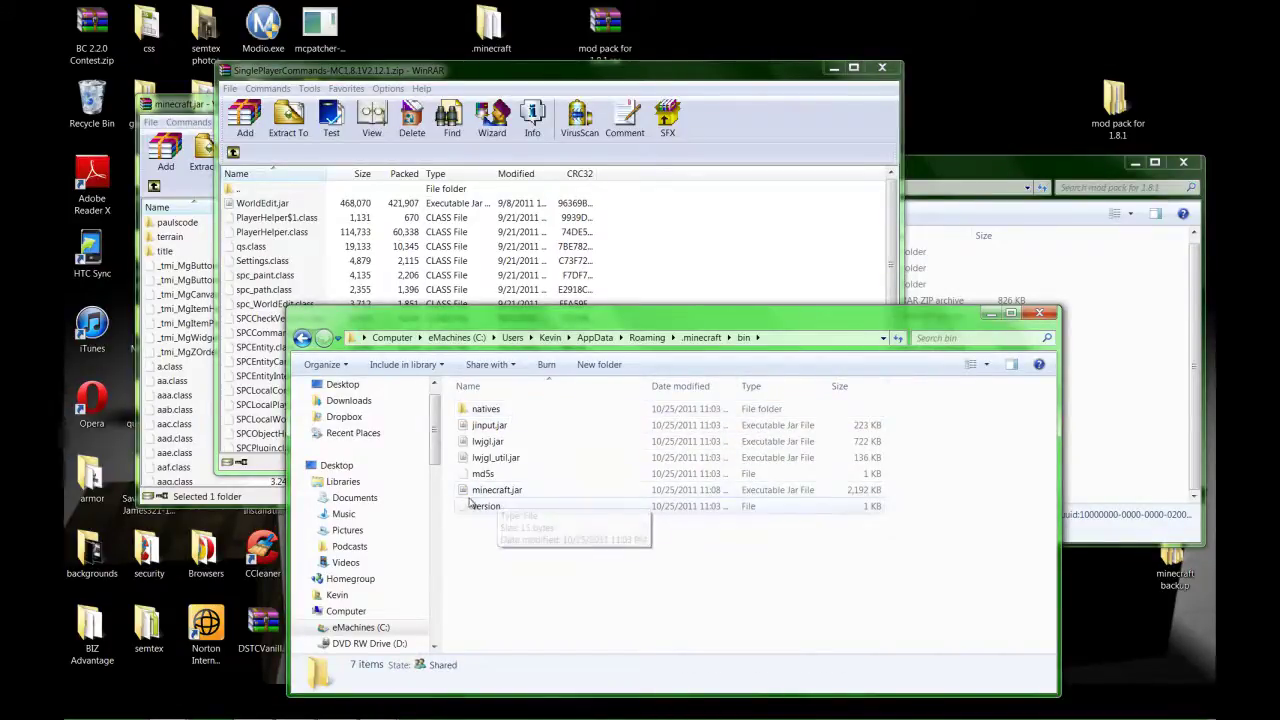
click(262, 203)
drag(262, 203, 483, 565)
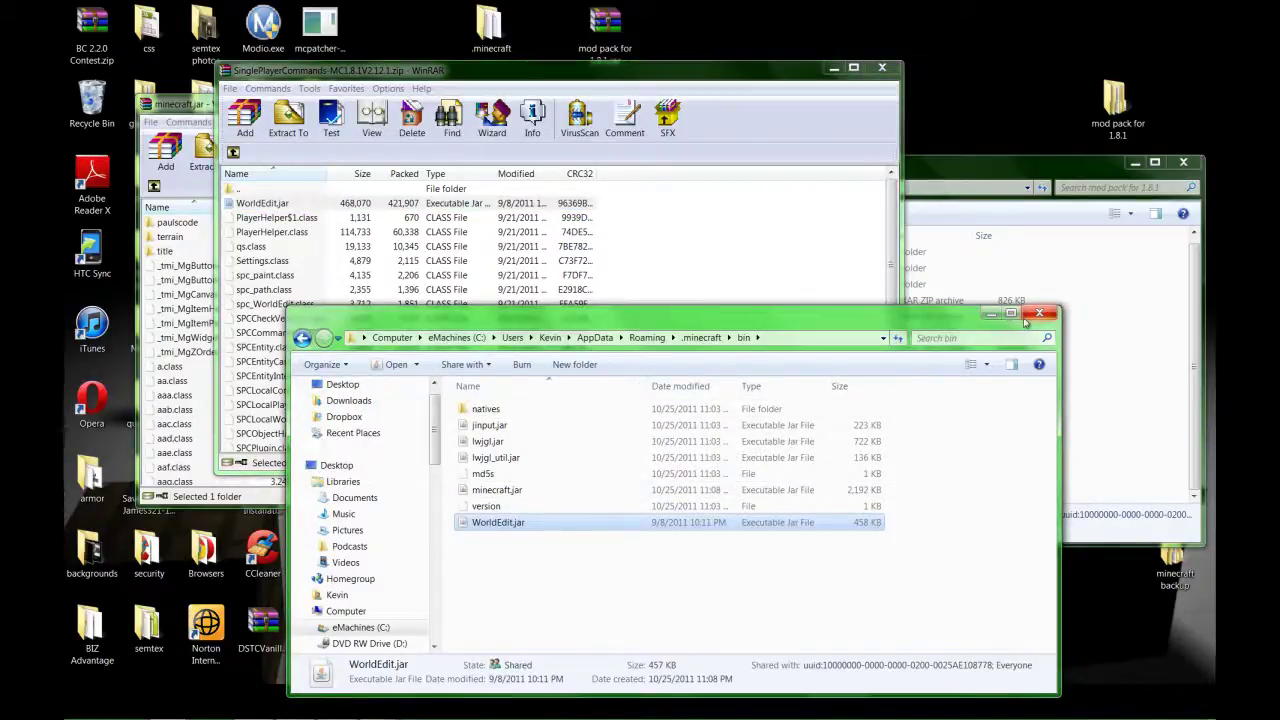
Add WirelessRedstone.zip's 2 folders and 13 class files into minecraft.jar, then close that zip.
click(993, 316)
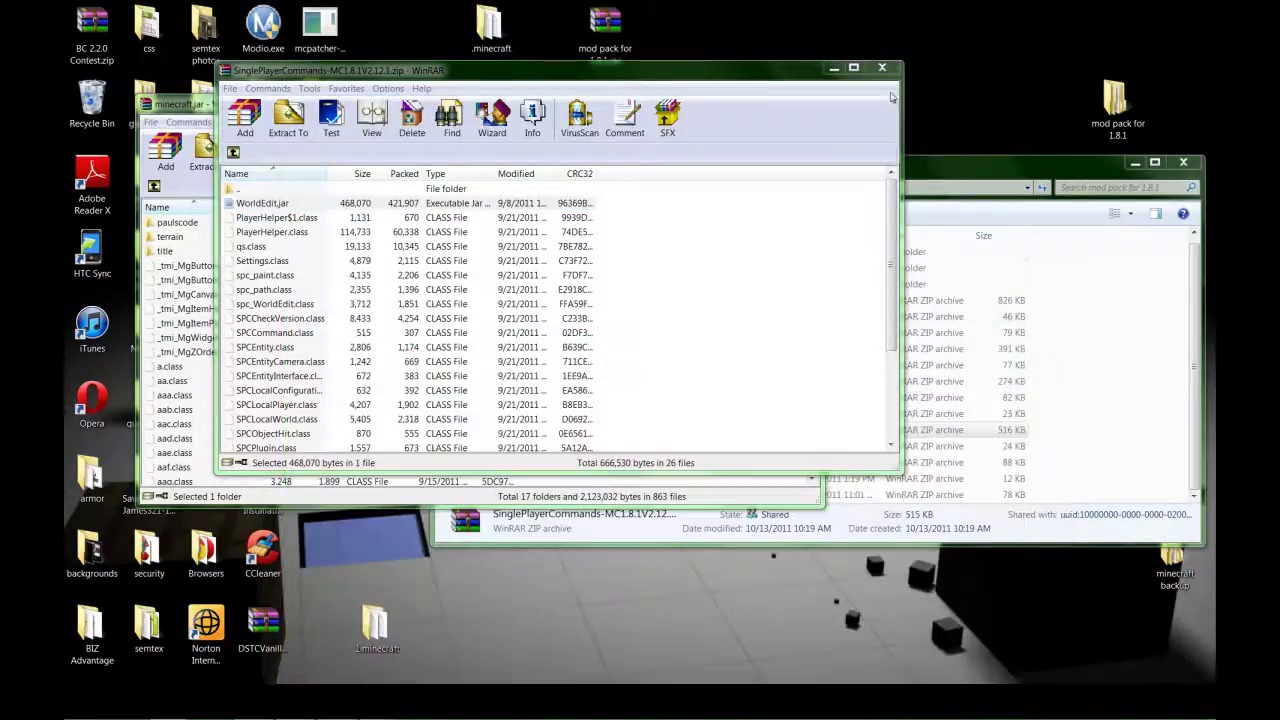
click(882, 67)
click(1005, 160)
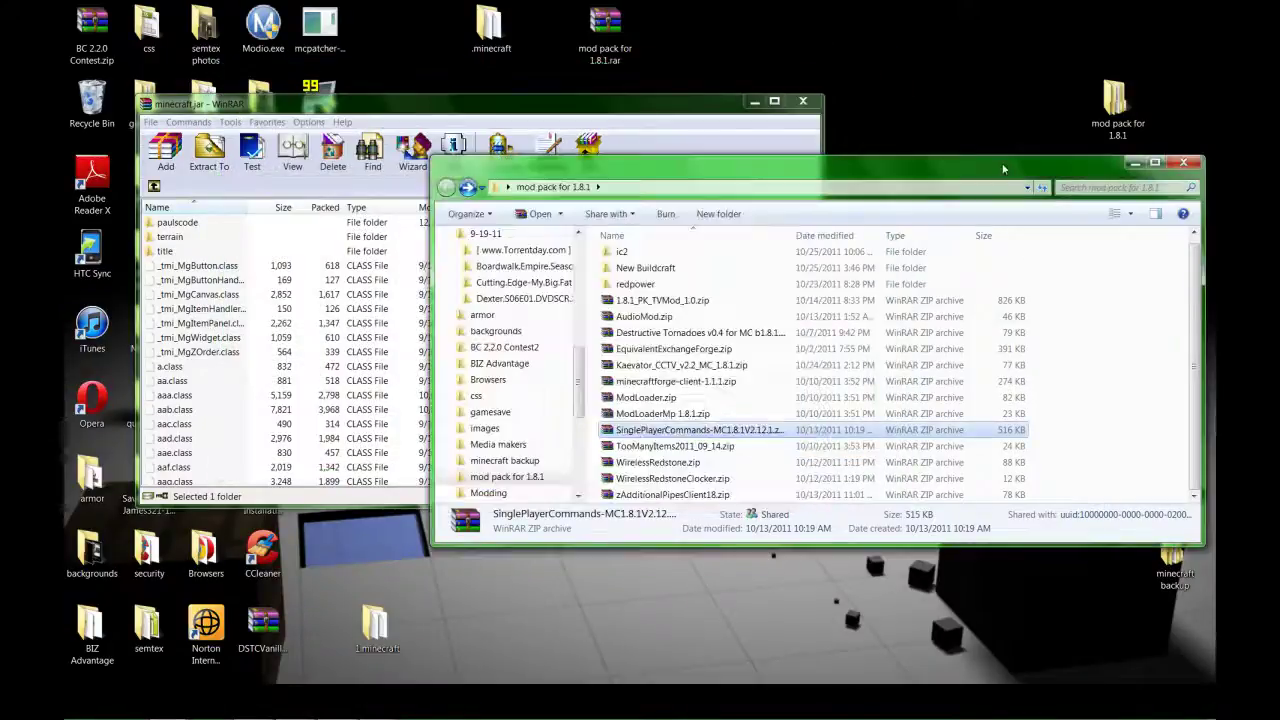
double_click(686, 462)
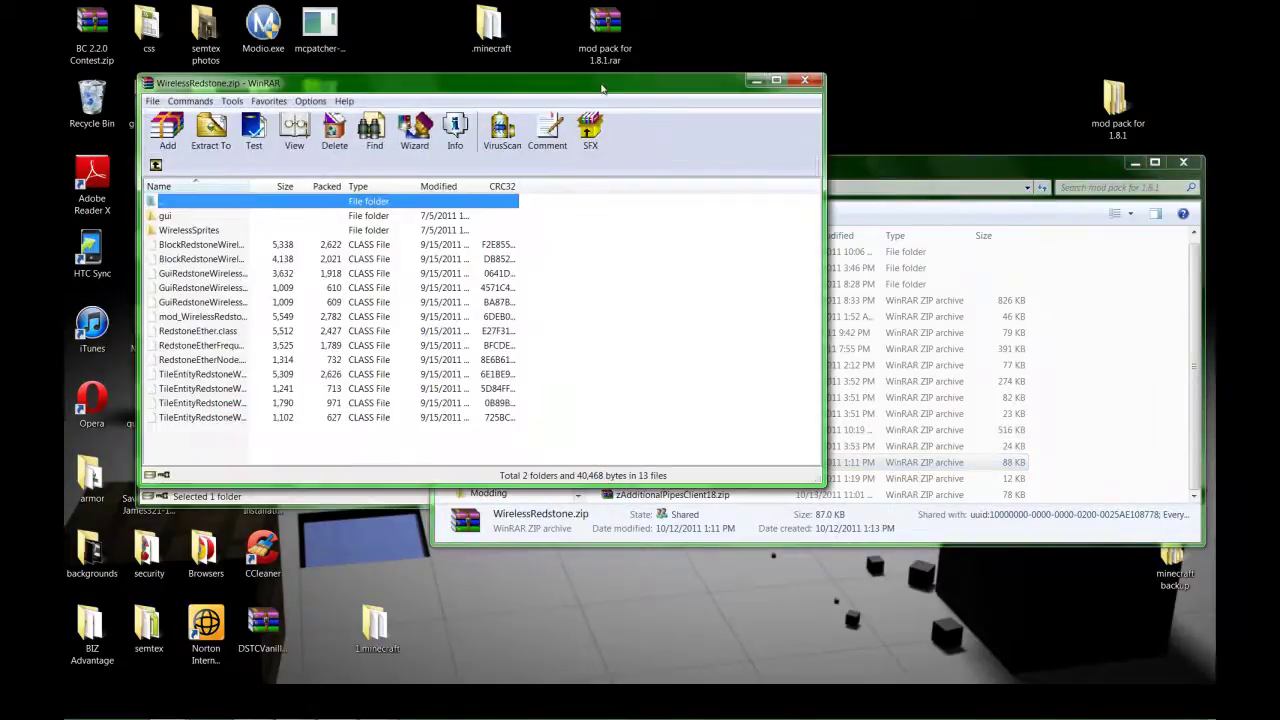
drag(343, 443, 192, 448)
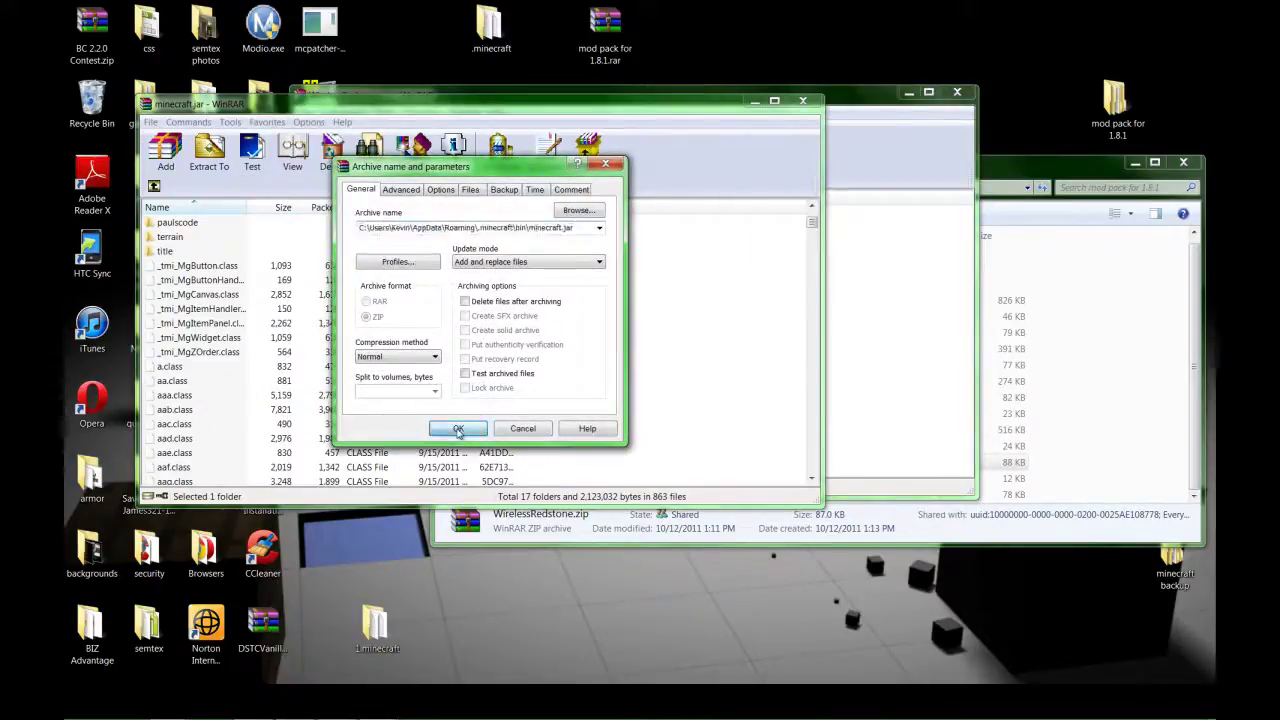
click(456, 427)
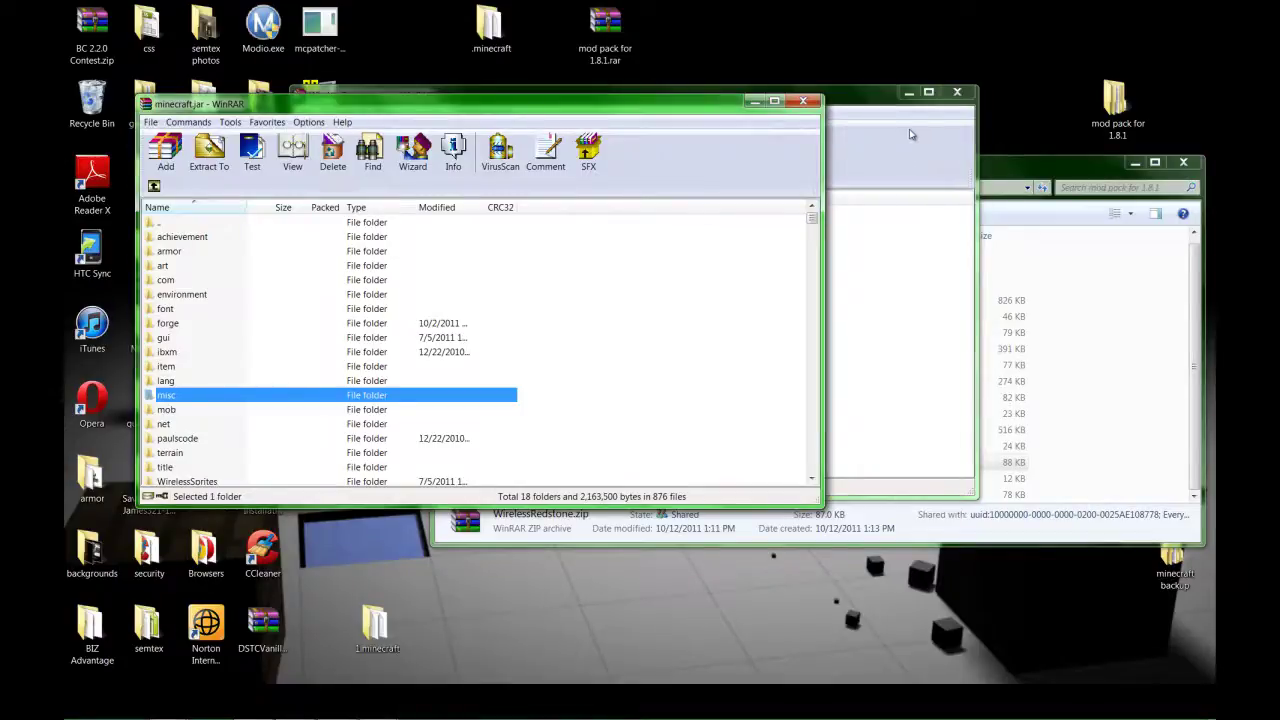
click(867, 189)
click(960, 94)
click(1090, 446)
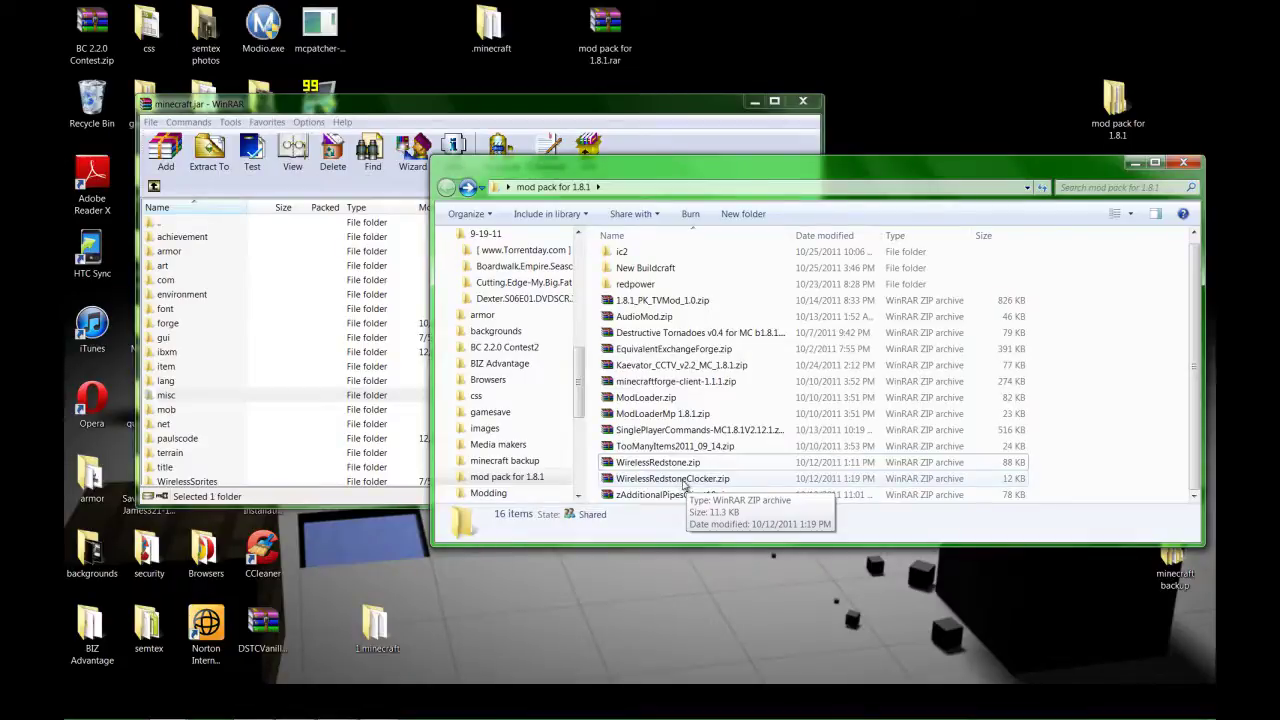
Add WirelessSprites and the five class files from WirelessRedstoneClocker.zip into minecraft.jar.
double_click(684, 480)
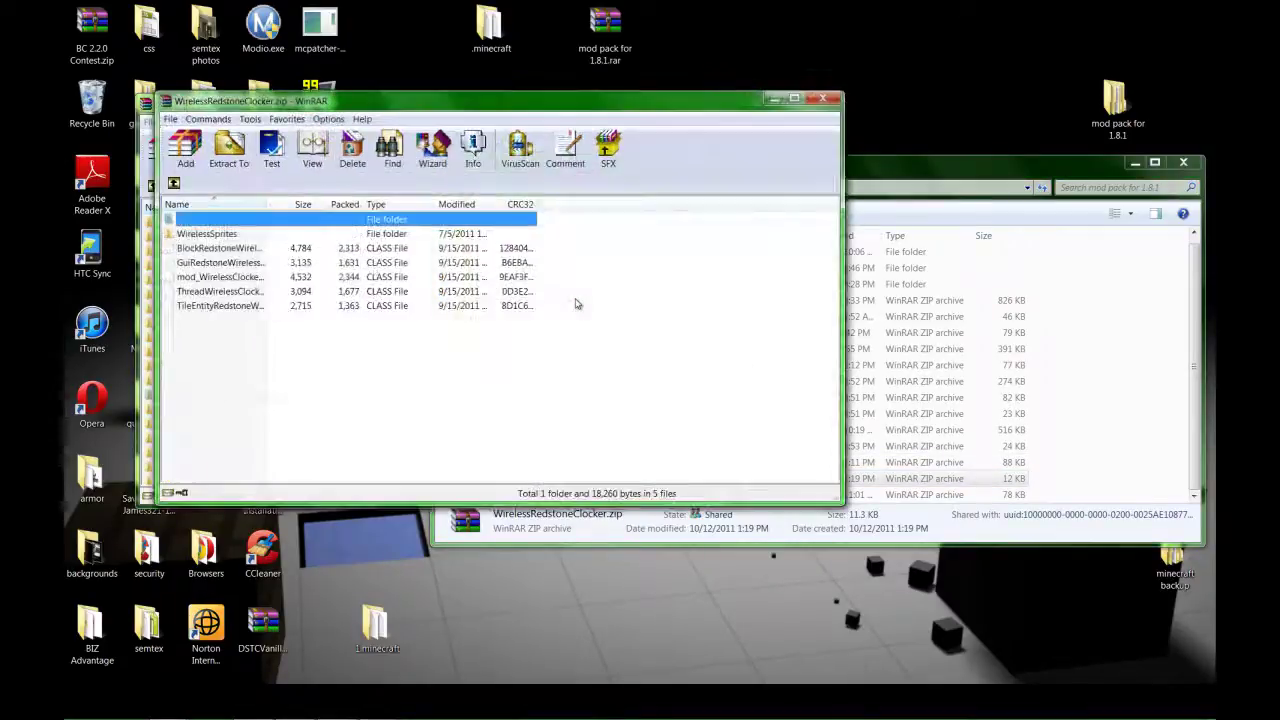
drag(450, 101, 636, 128)
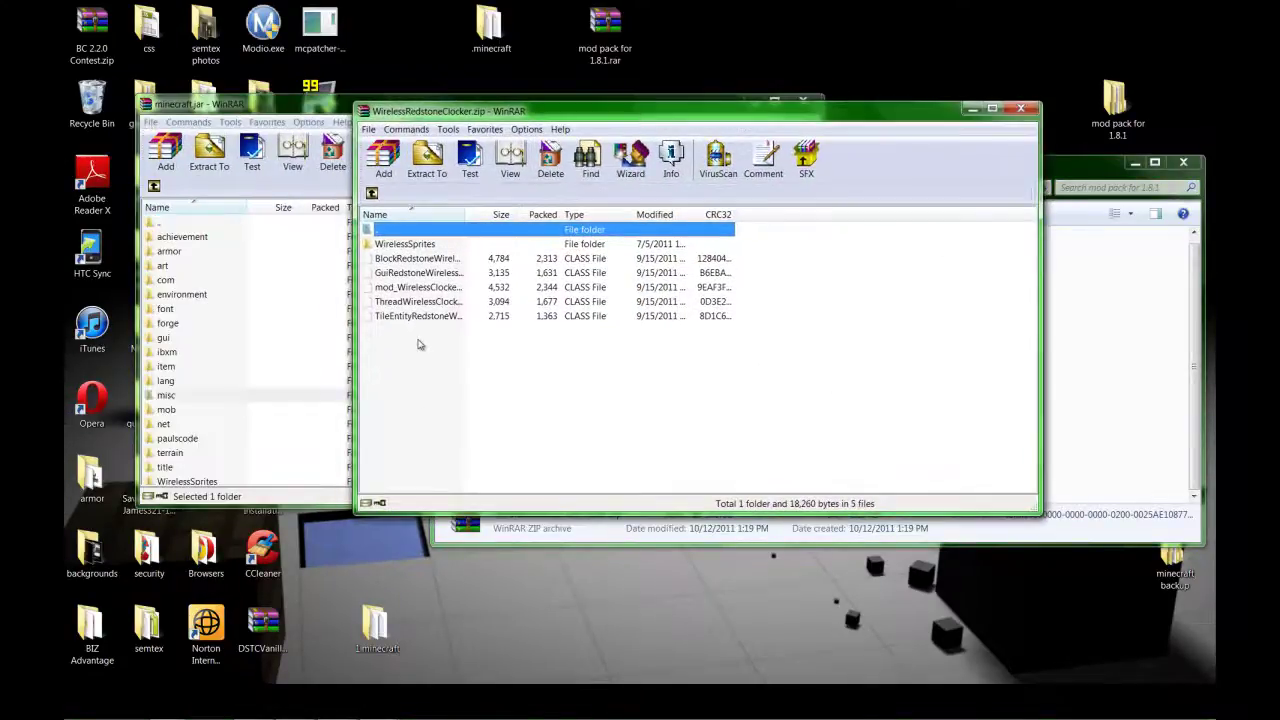
drag(419, 344, 441, 318)
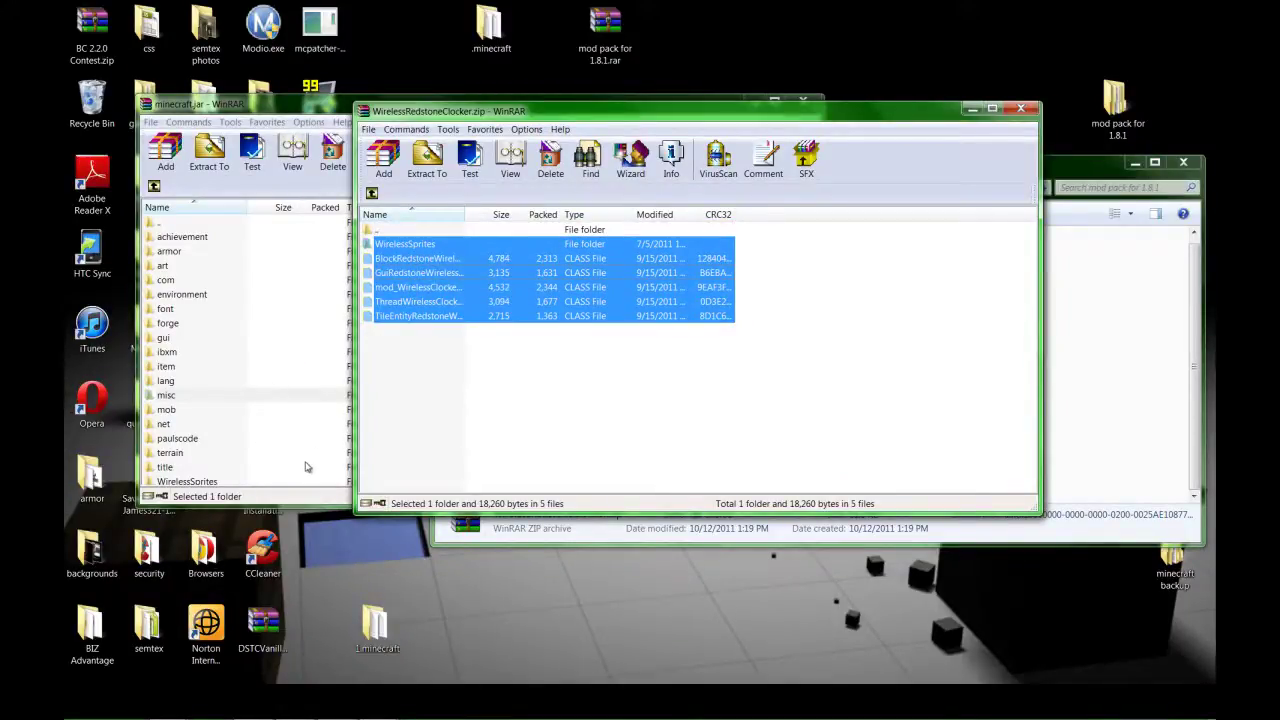
drag(306, 467, 306, 467)
click(814, 372)
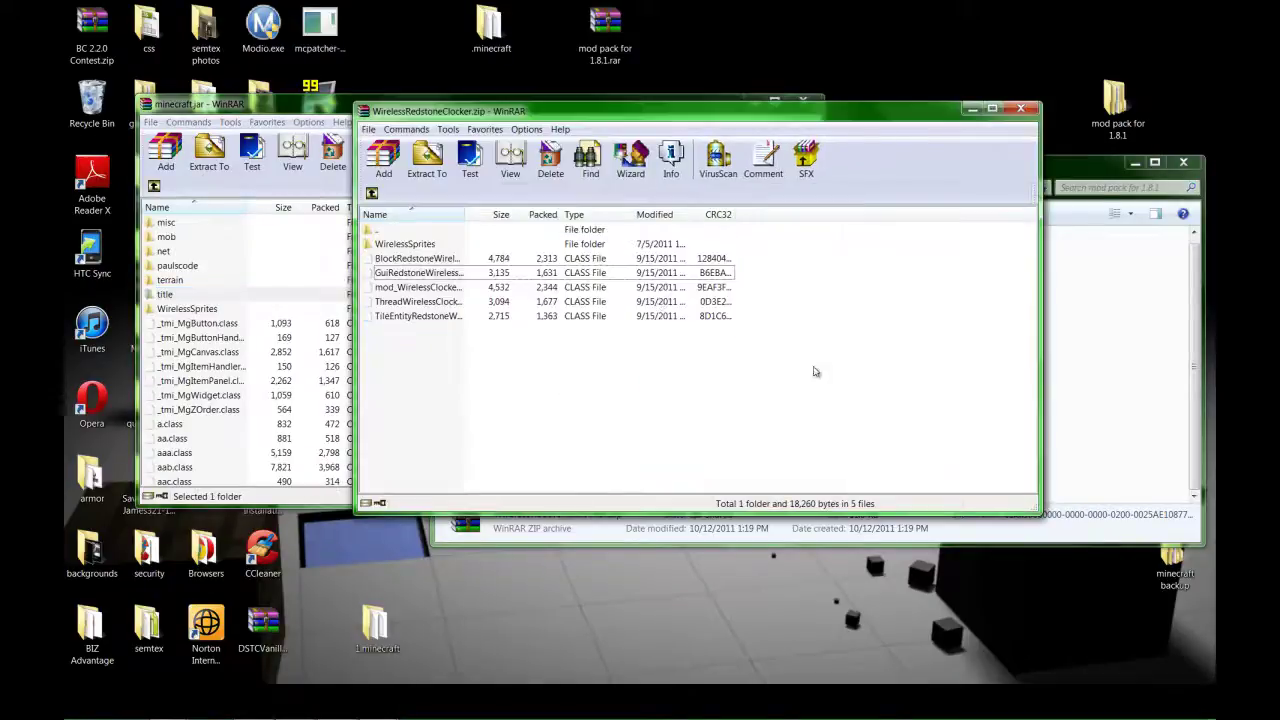
drag(426, 327, 428, 250)
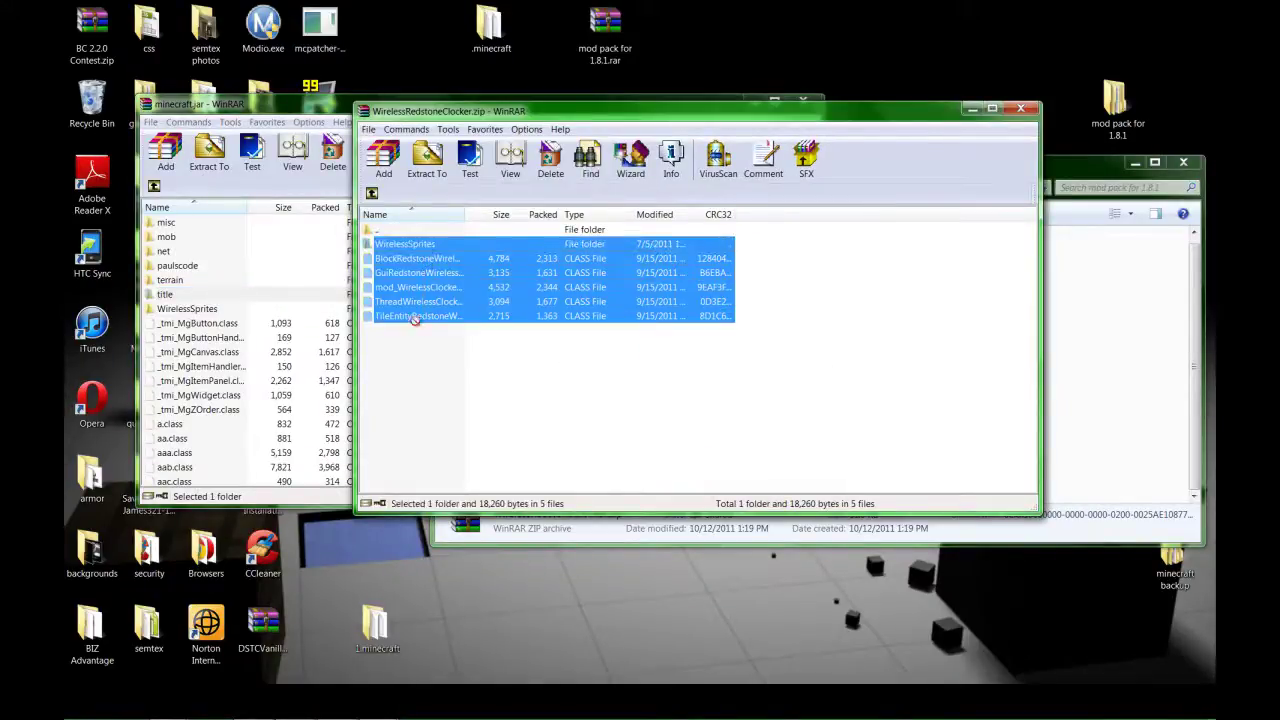
drag(333, 406, 303, 392)
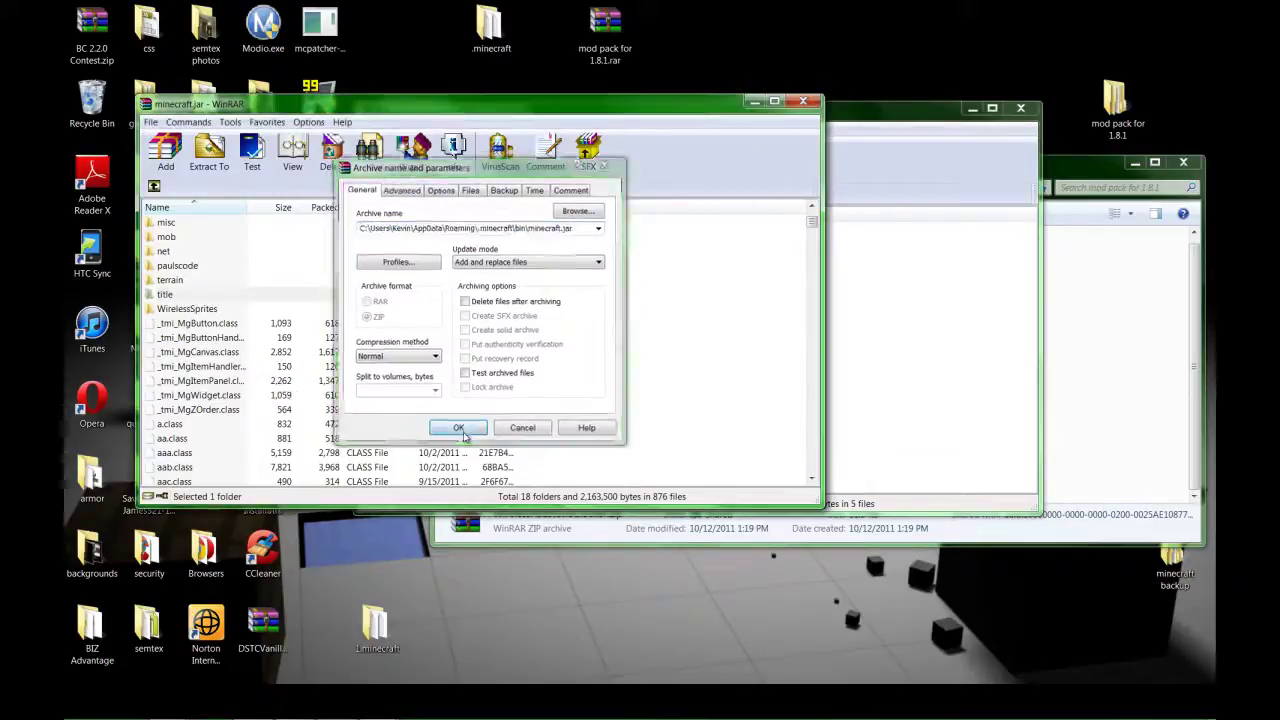
click(459, 428)
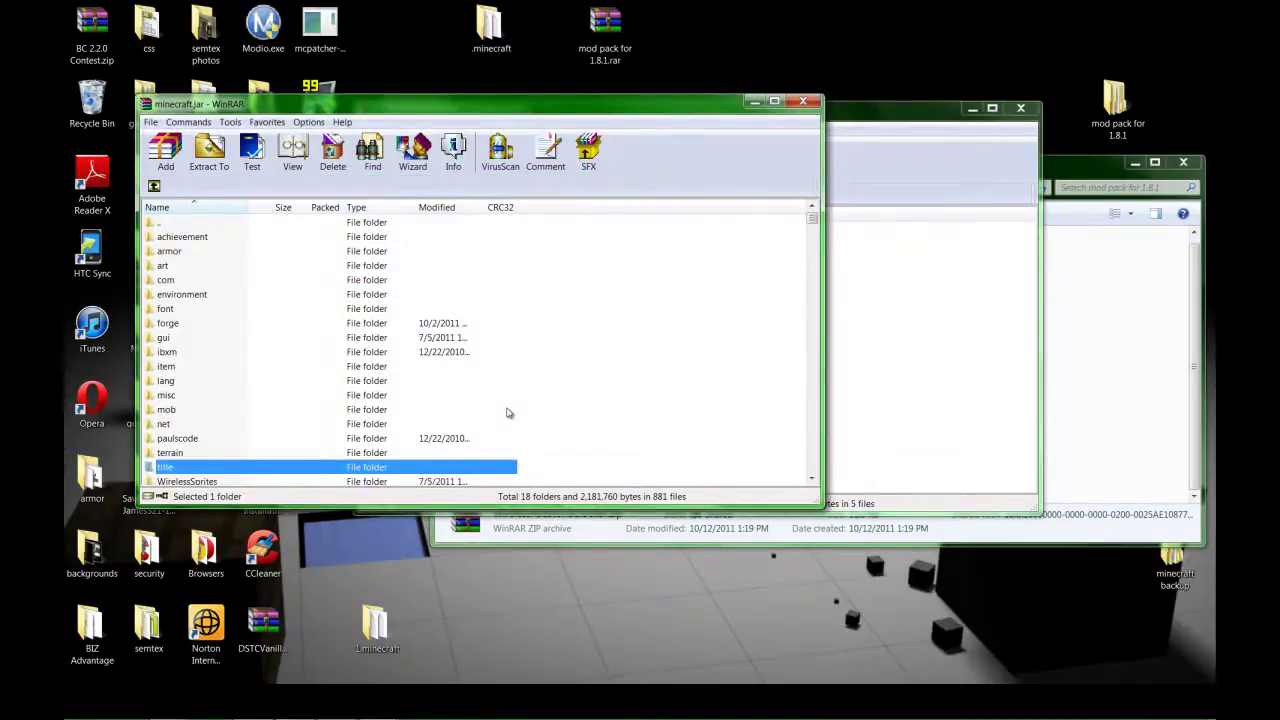
Close the Clocker and minecraft.jar archives, leaving the mod pack for 1.8.1 folder open.
click(1020, 108)
click(1127, 405)
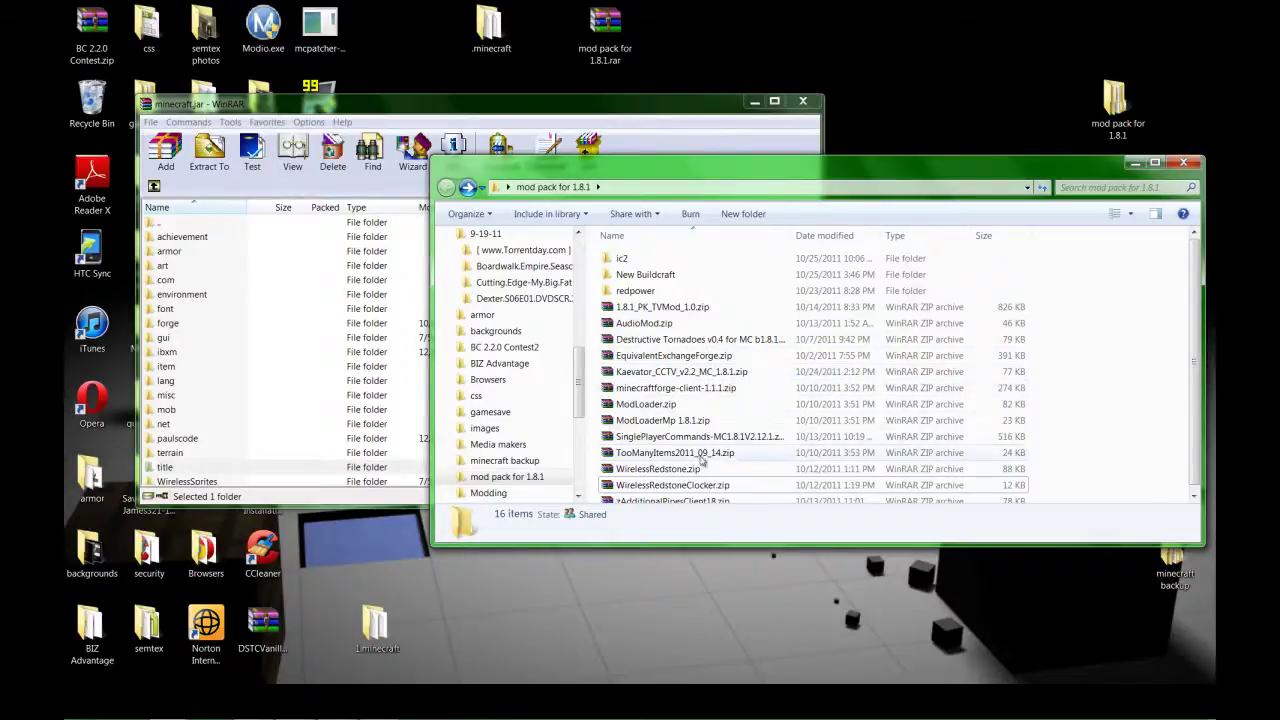
scroll(743, 461, down, 1)
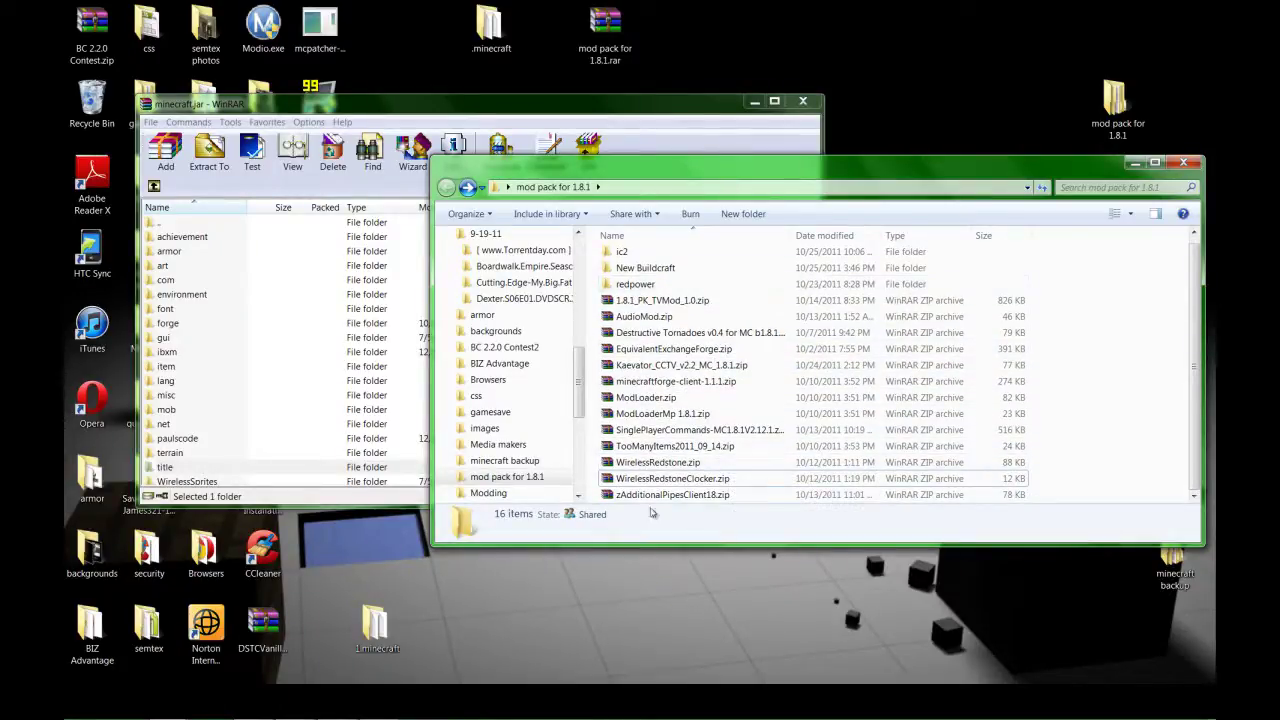
click(801, 102)
click(803, 103)
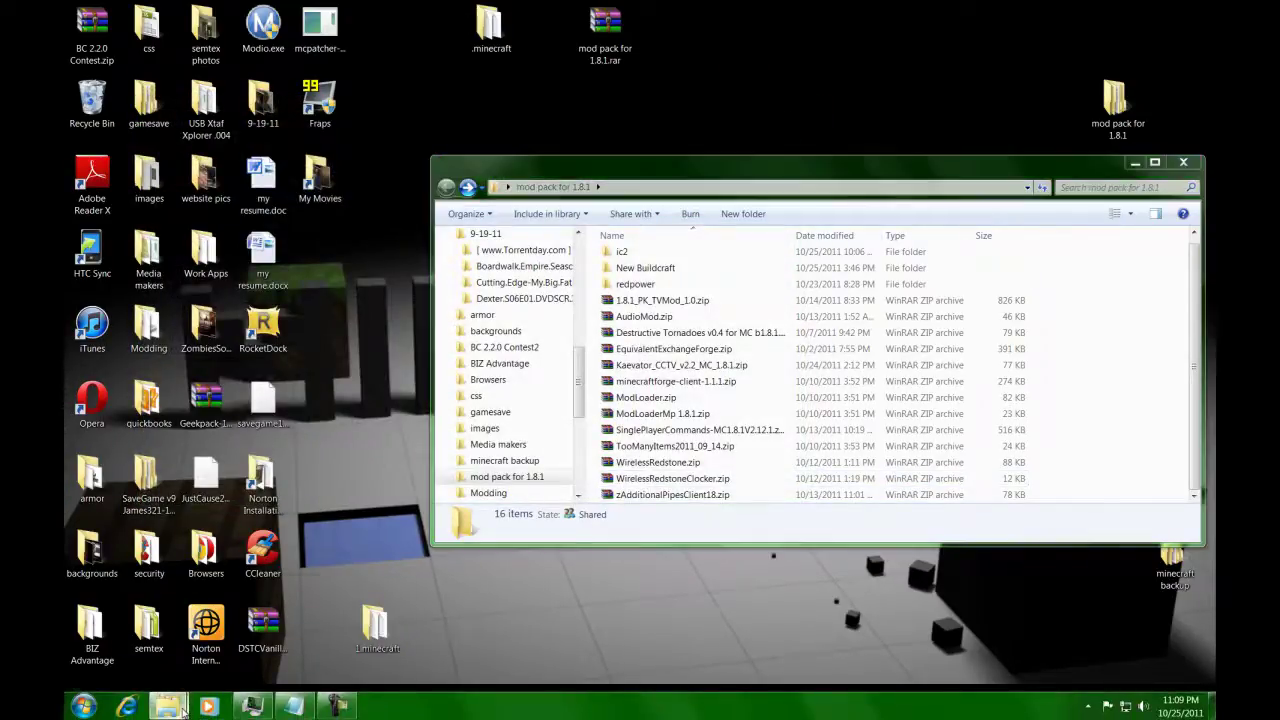
Place the two Explorer windows side by side, with the left one showing .minecraft\mods.
mouse_move(178, 705)
click(200, 667)
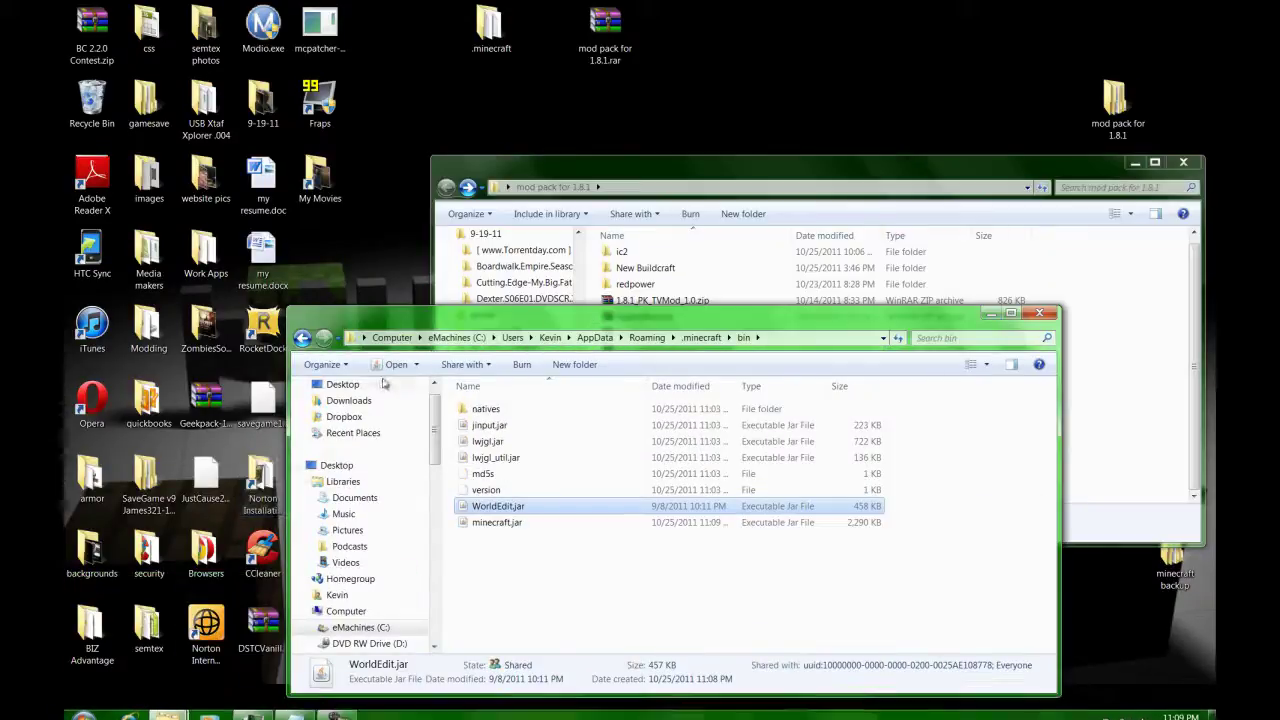
drag(457, 306, 62, 200)
drag(762, 170, 1279, 240)
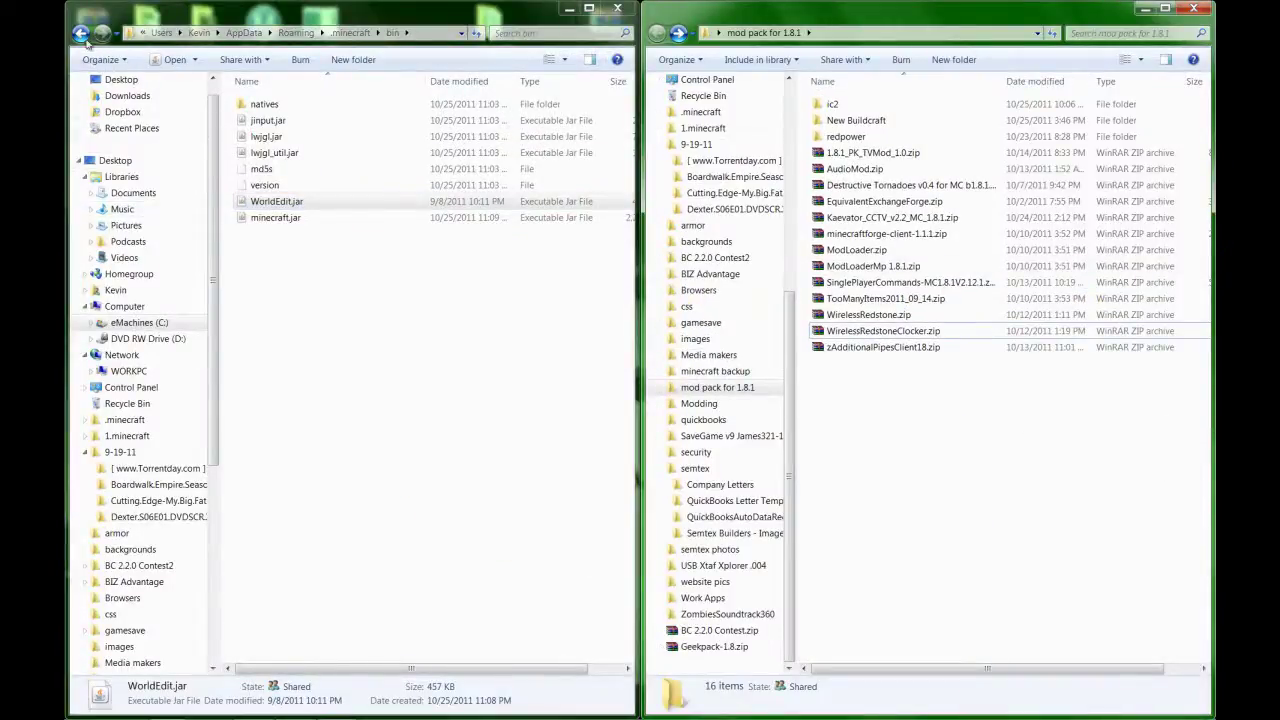
click(81, 33)
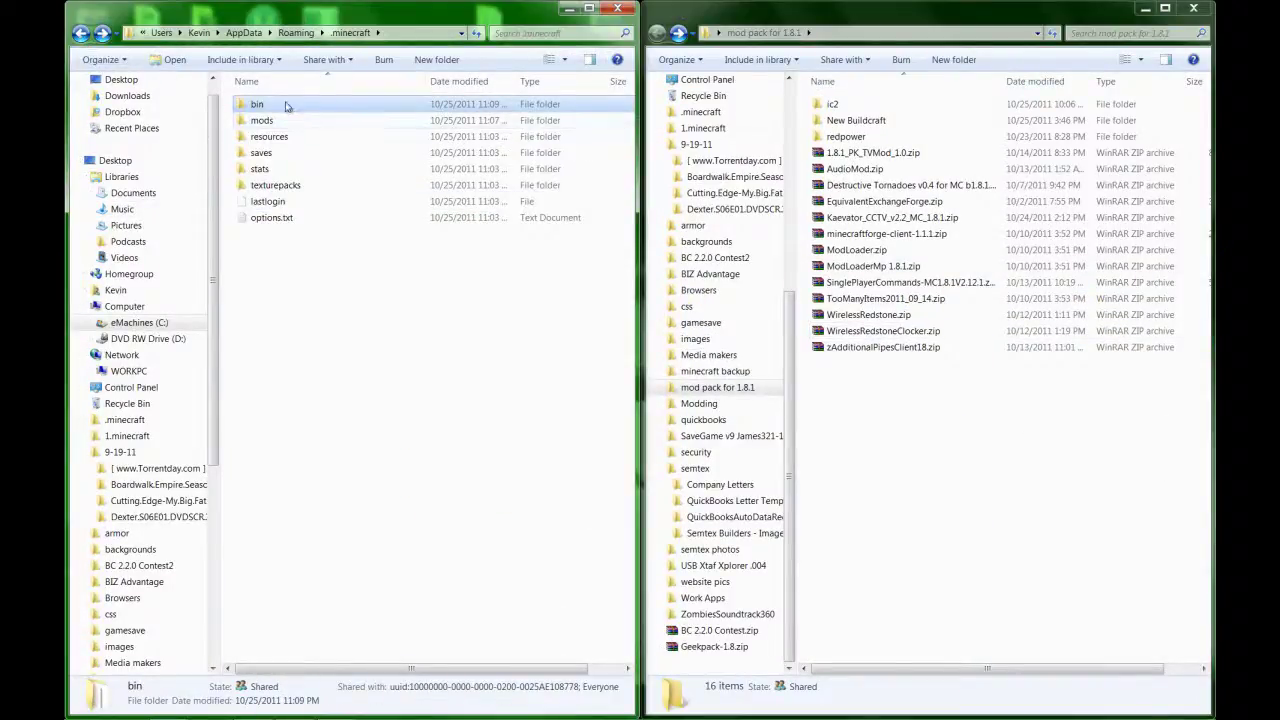
click(80, 34)
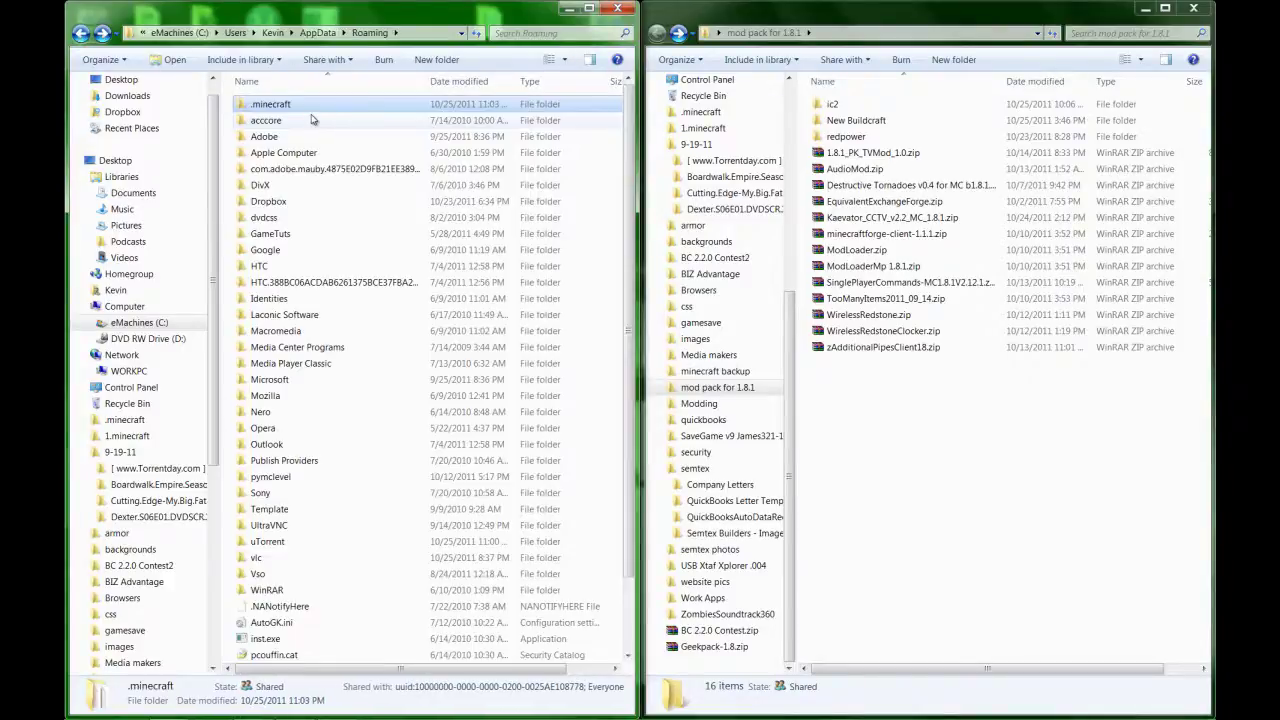
double_click(311, 111)
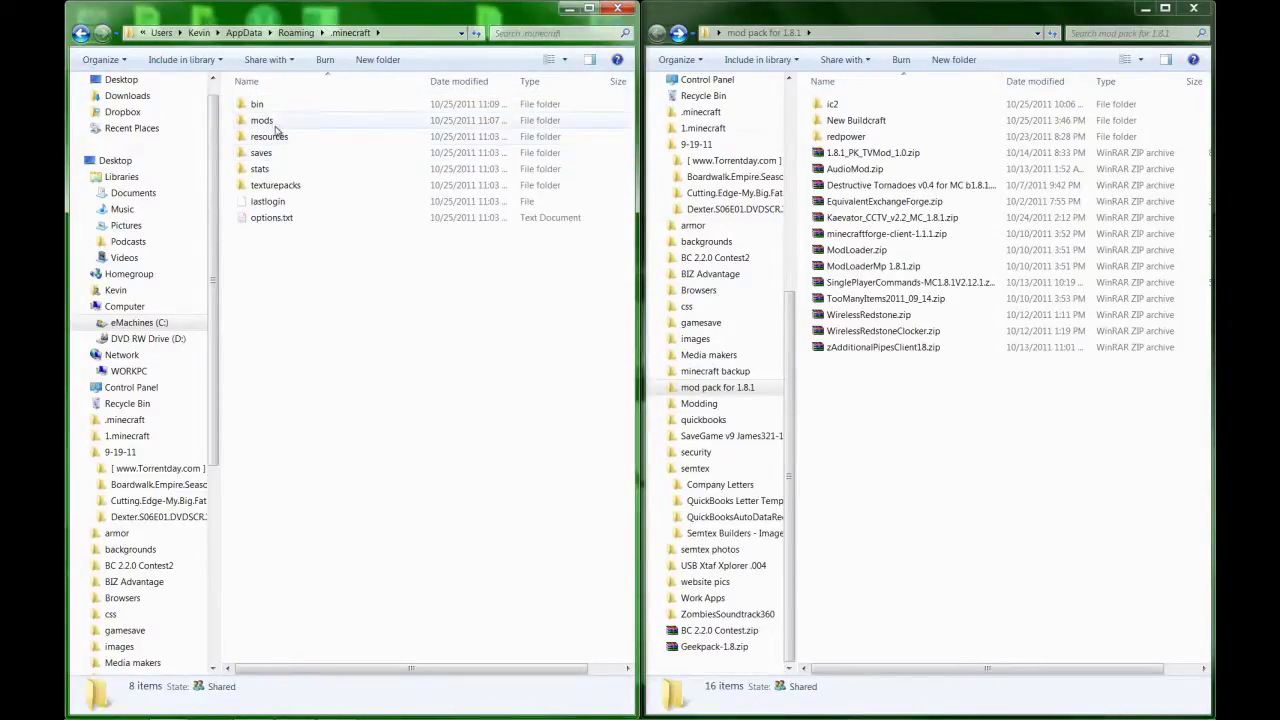
double_click(275, 125)
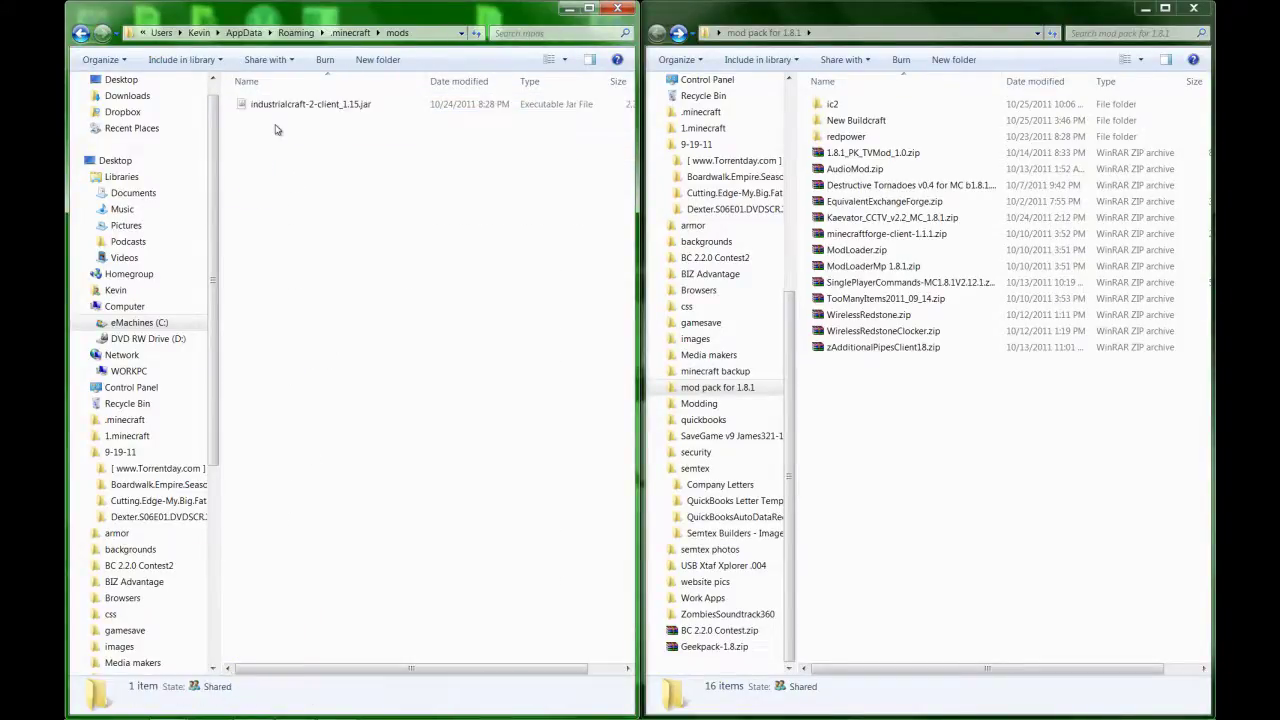
Copy the five buildcraft-client 2.2.4 zips from New Buildcraft\2.2.4 into the mods folder.
double_click(846, 121)
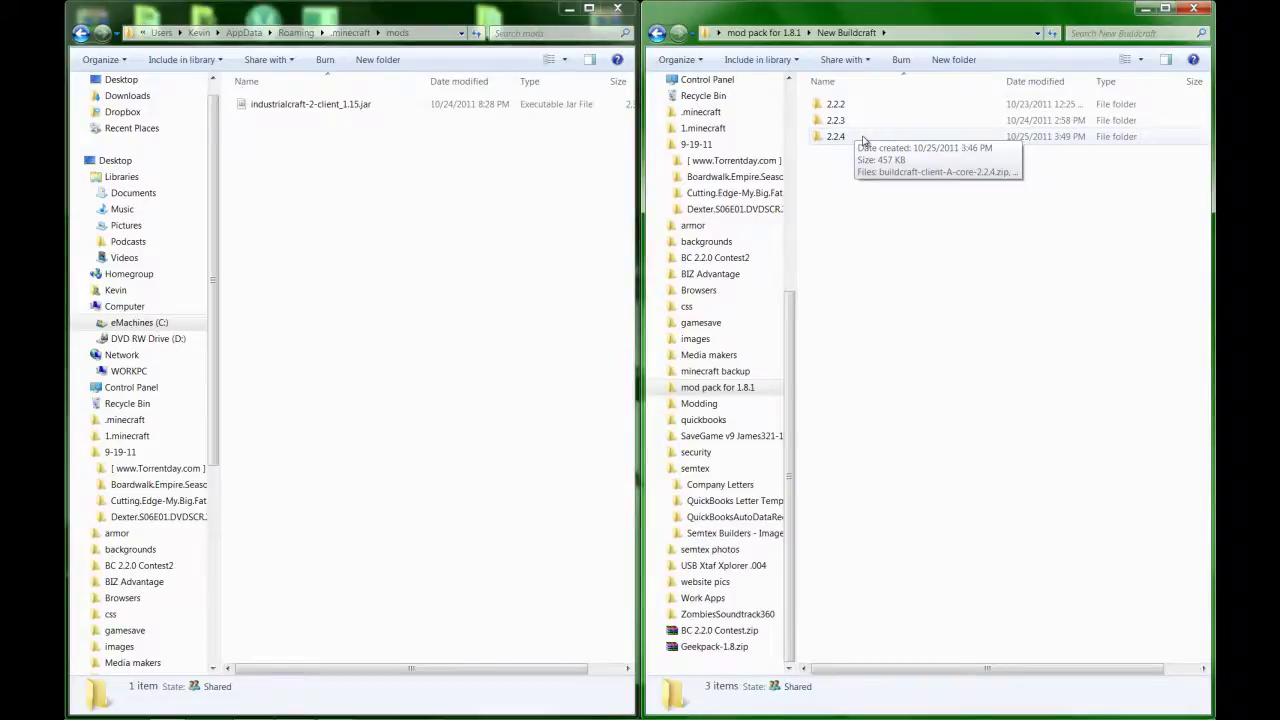
double_click(862, 140)
drag(857, 210, 863, 106)
right_click(863, 106)
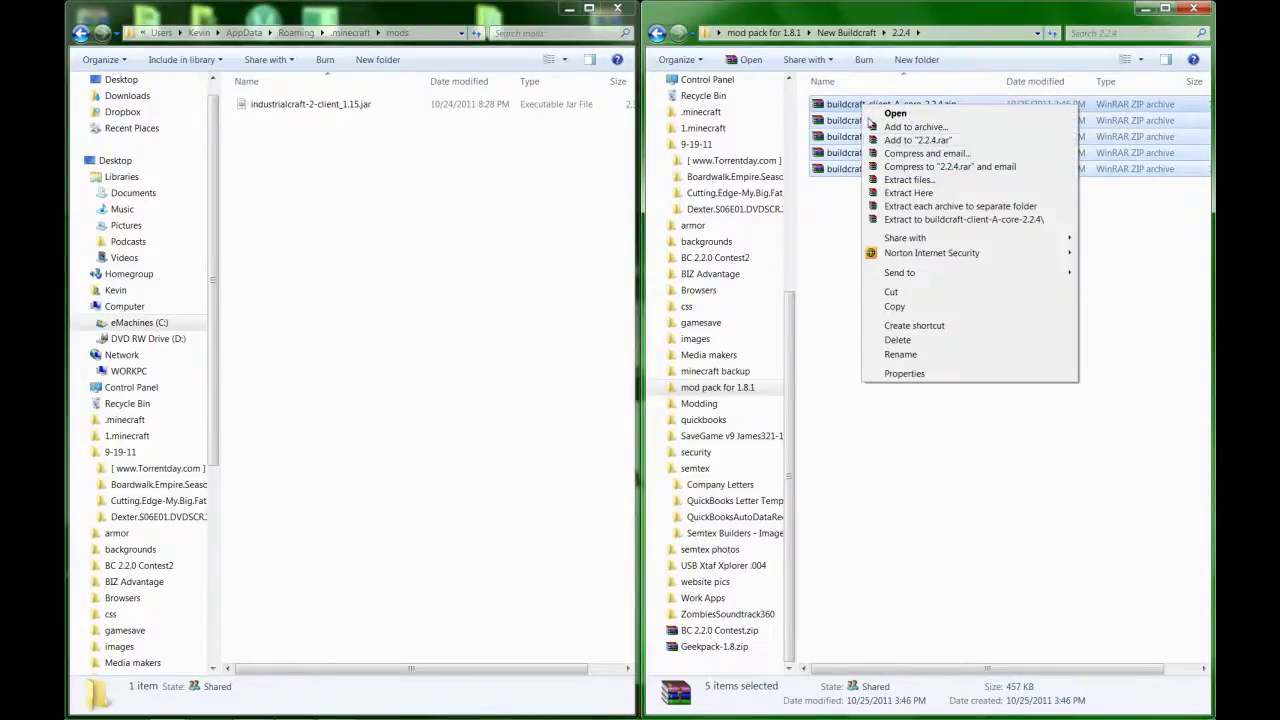
click(906, 309)
right_click(397, 258)
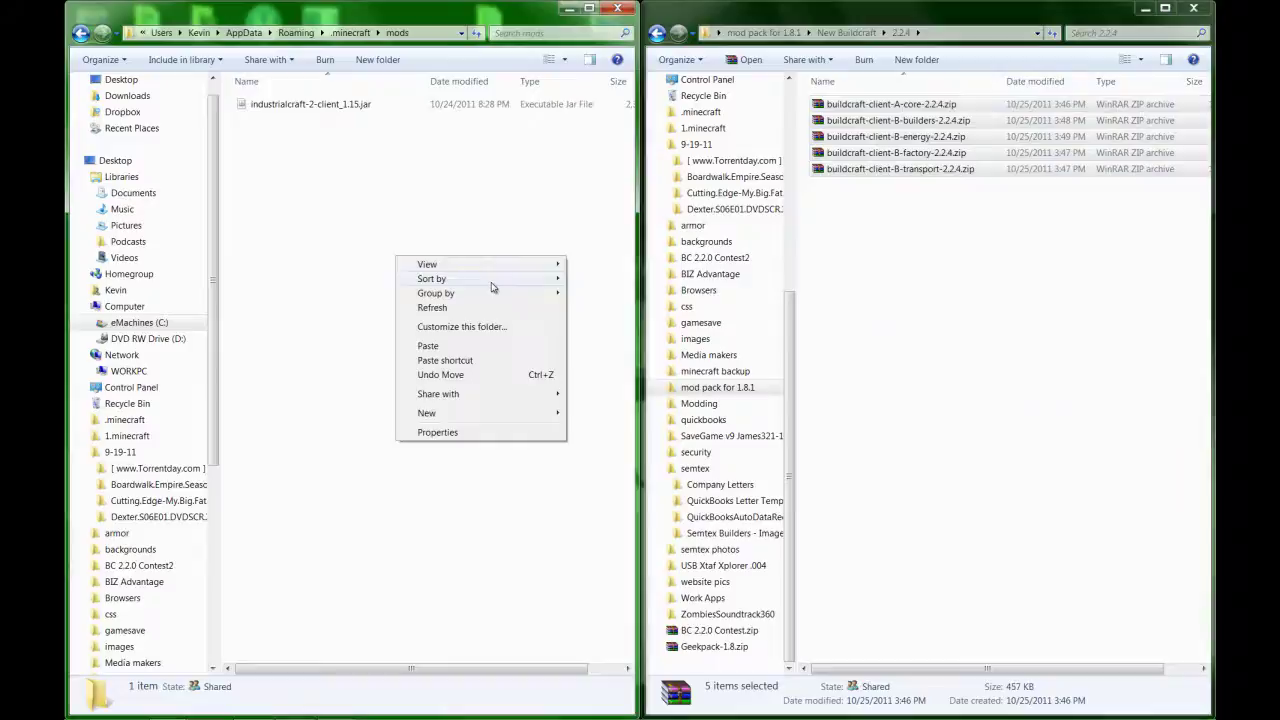
click(481, 348)
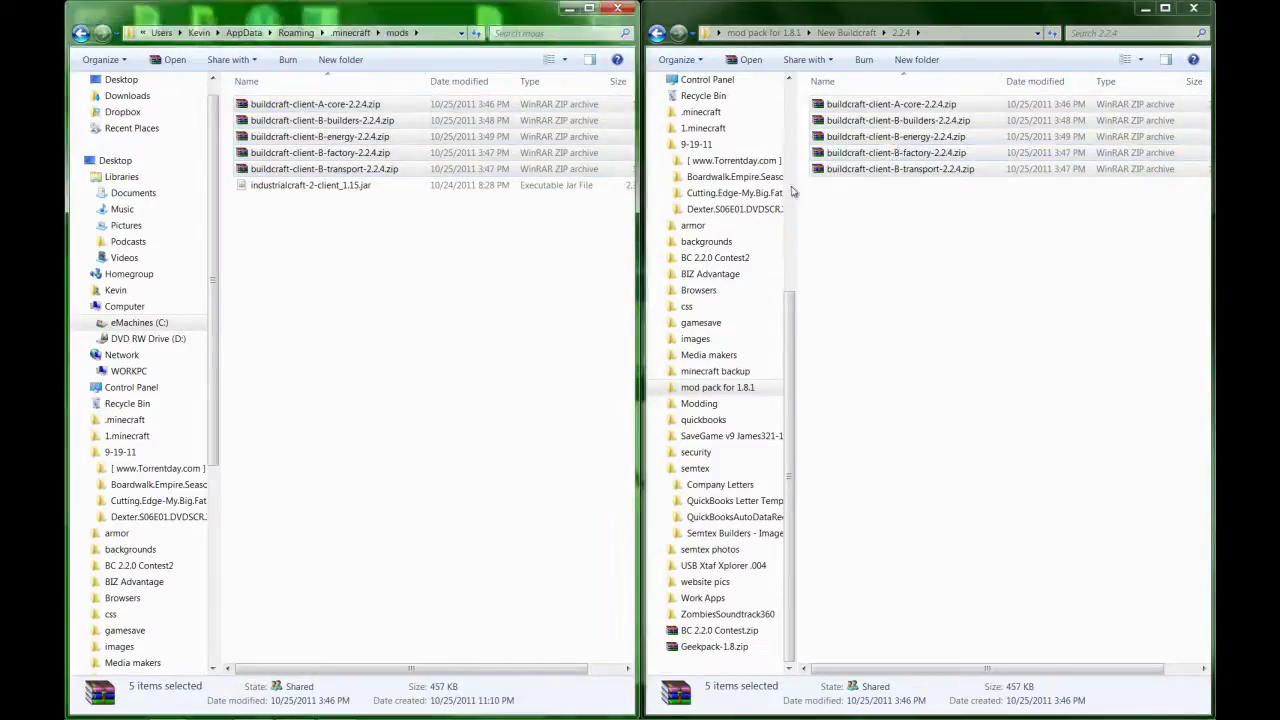
drag(330, 150, 763, 121)
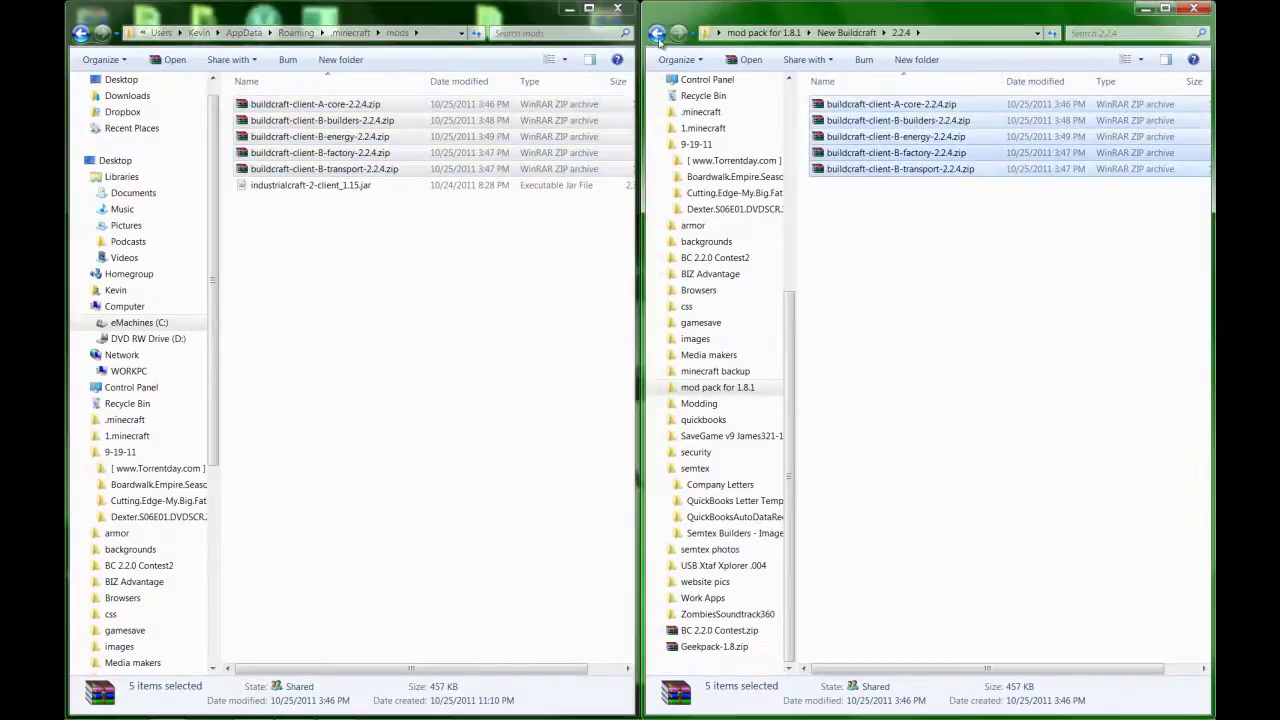
click(657, 33)
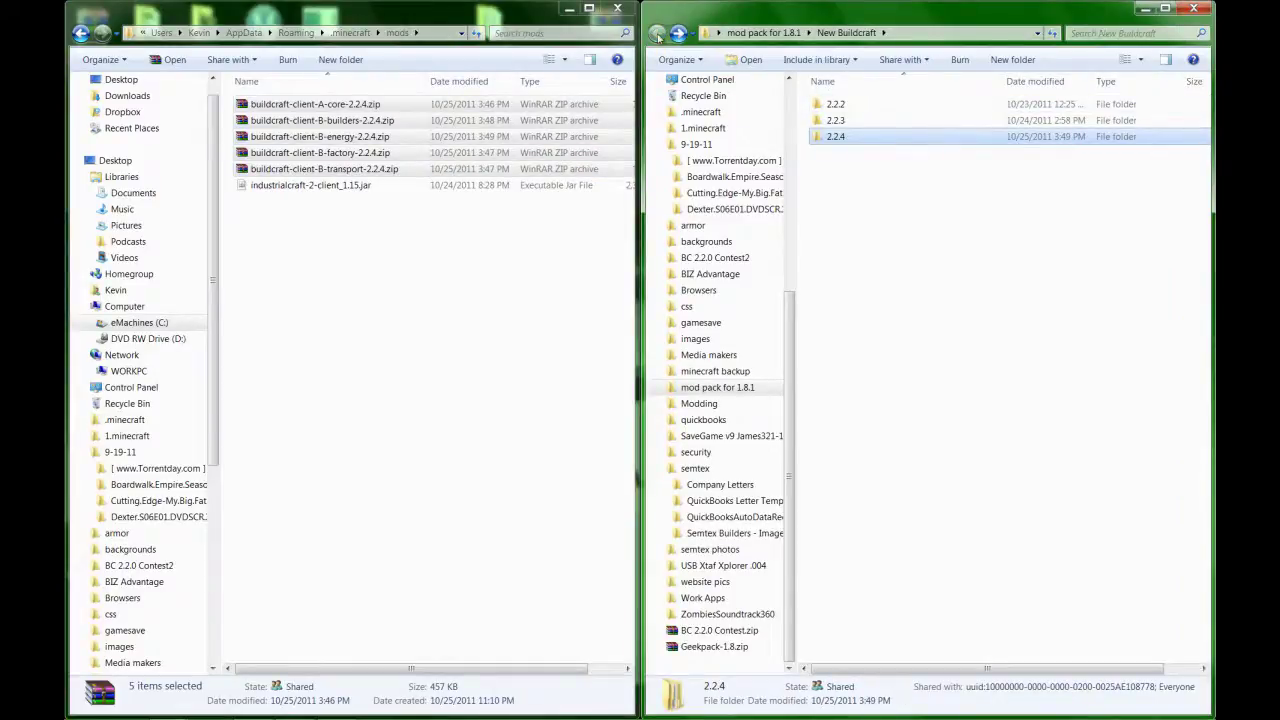
Copy the seven RedPower 2.0pr2b zips from the redpower folder into mods, making 13 items.
click(657, 33)
double_click(845, 137)
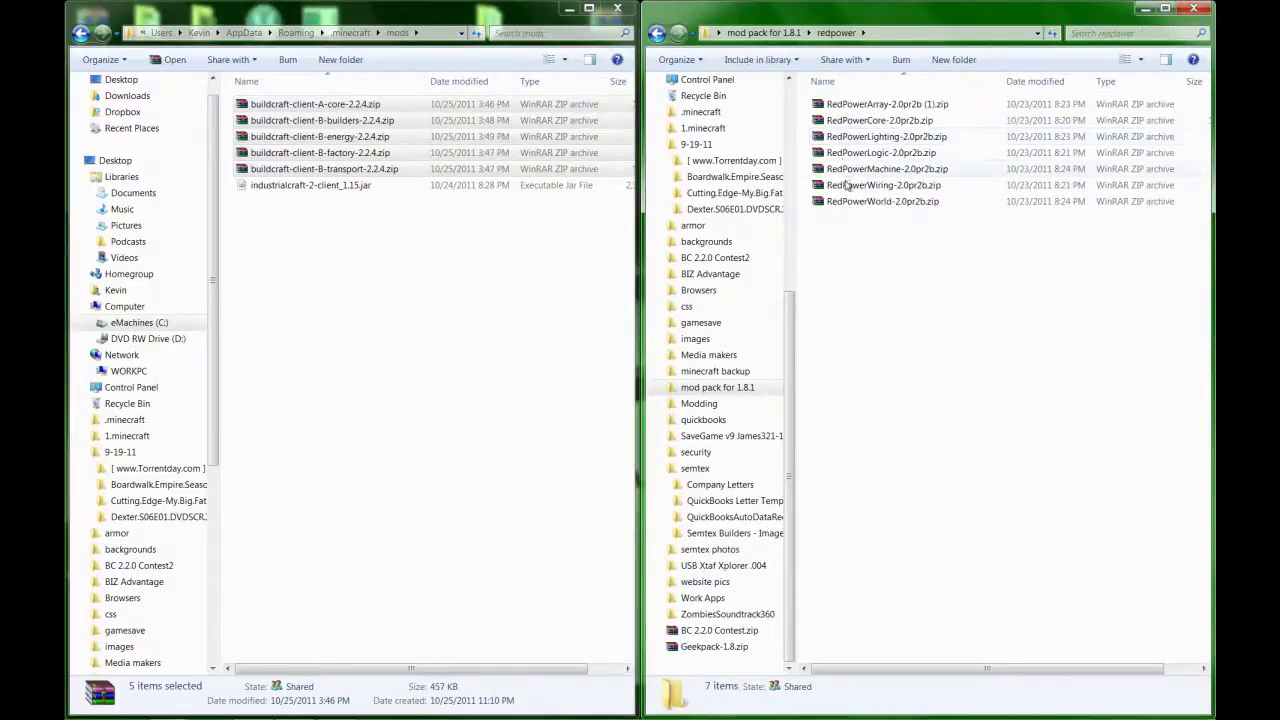
drag(852, 227, 855, 102)
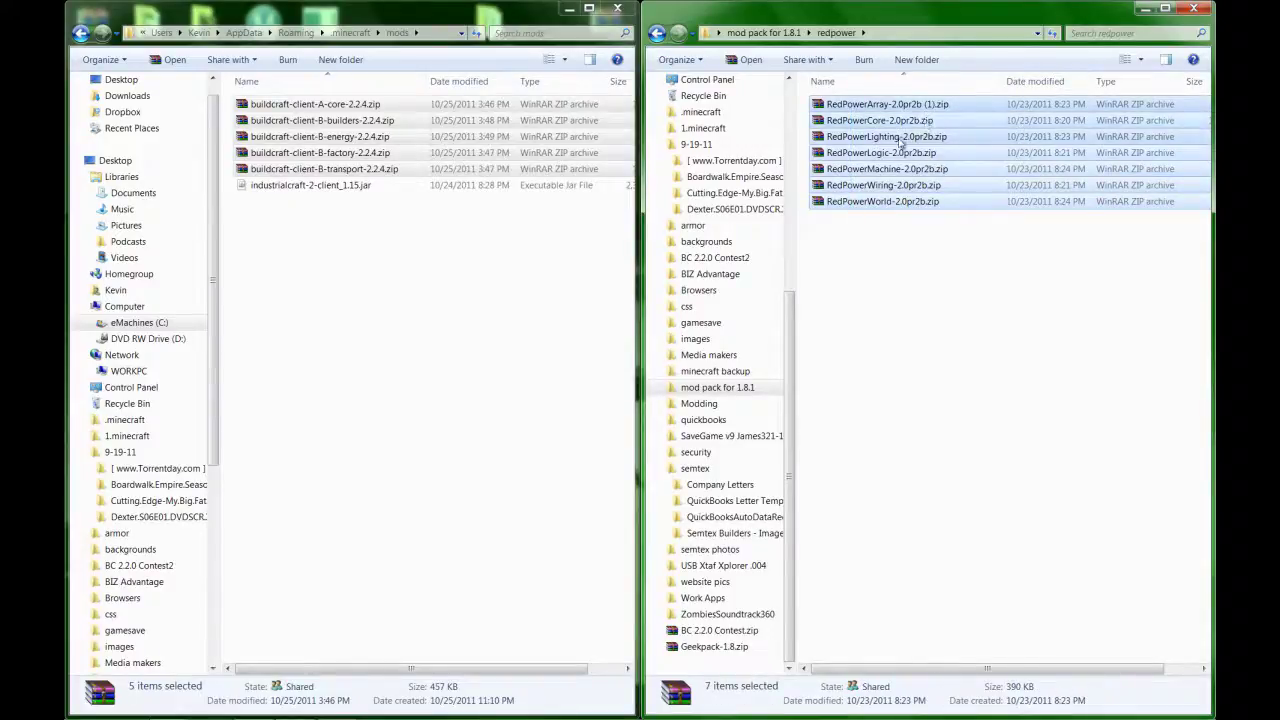
drag(870, 150, 868, 210)
right_click(898, 212)
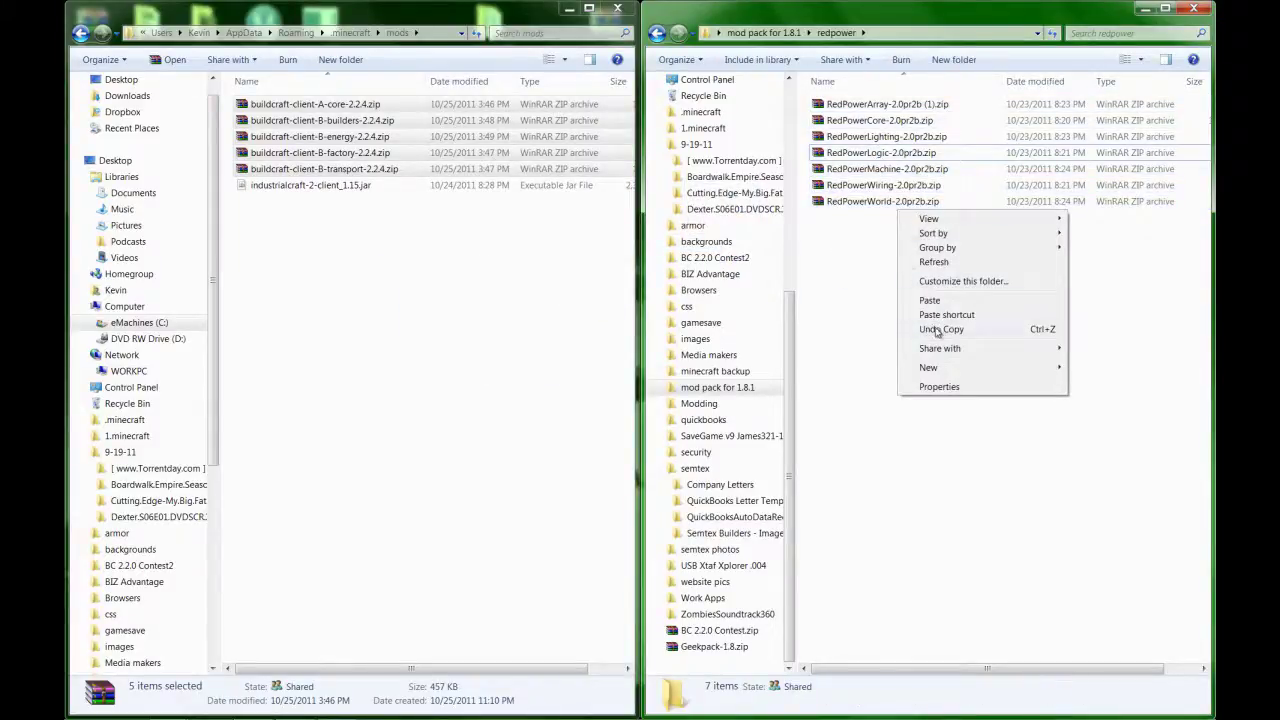
click(878, 234)
drag(878, 234, 875, 100)
right_click(874, 132)
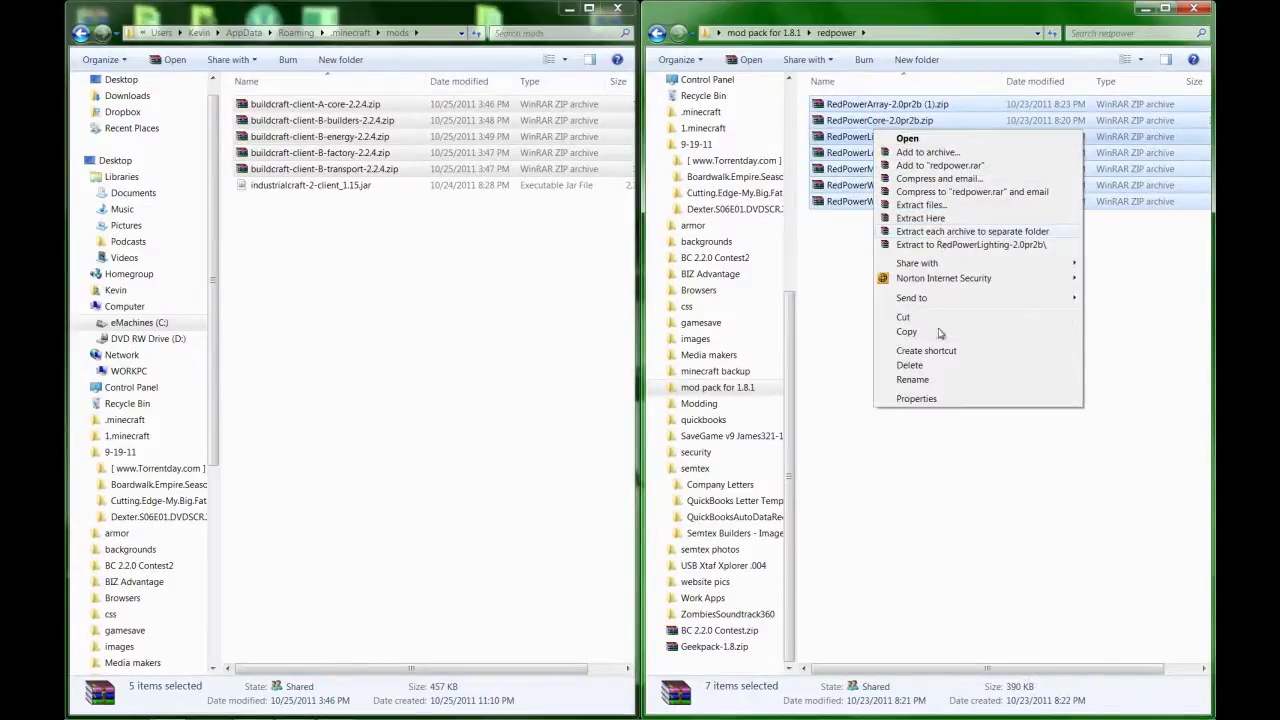
click(940, 333)
right_click(411, 256)
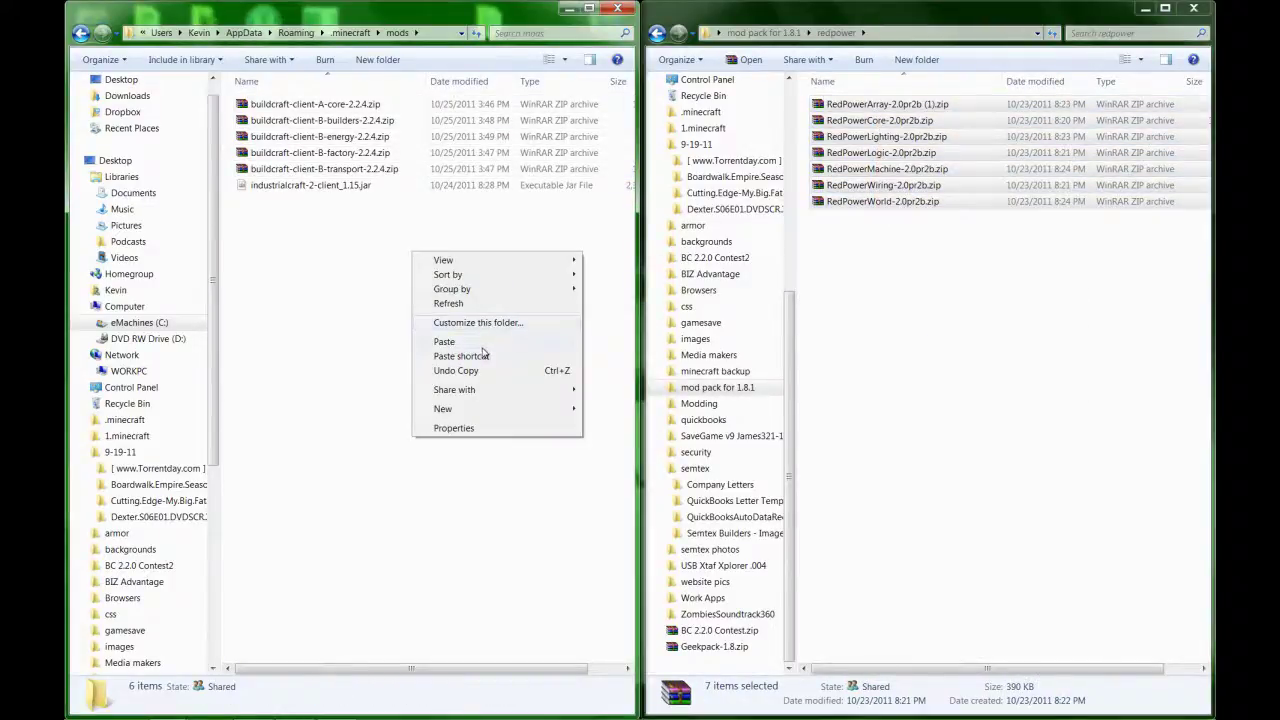
click(484, 342)
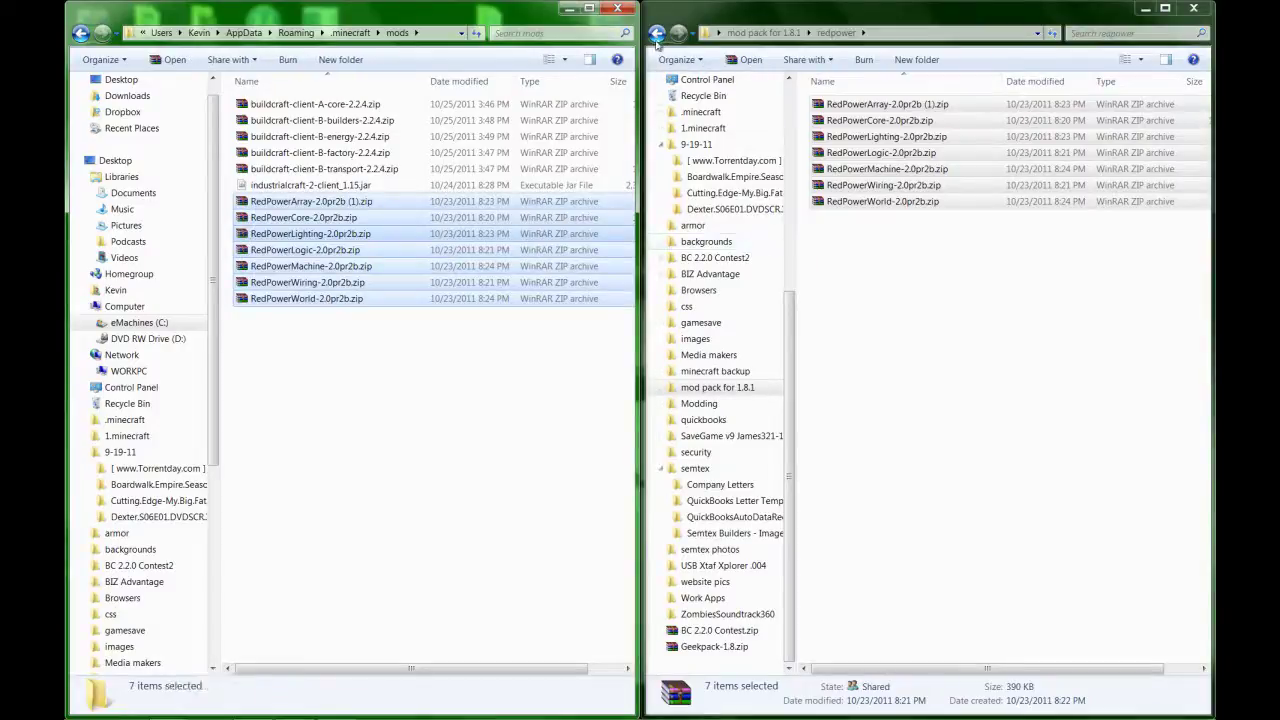
click(657, 33)
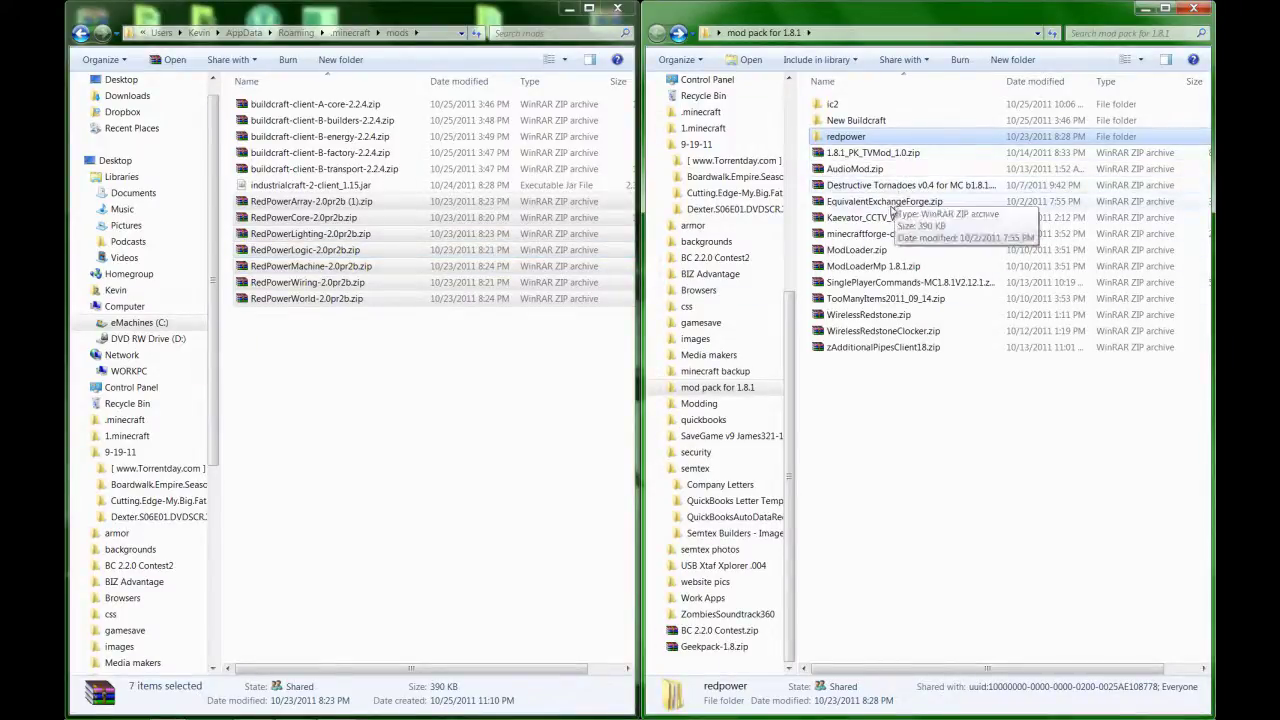
Copy EquivalentExchangeForge.zip from the mod pack folder into the mods folder.
drag(889, 208, 858, 204)
right_click(860, 203)
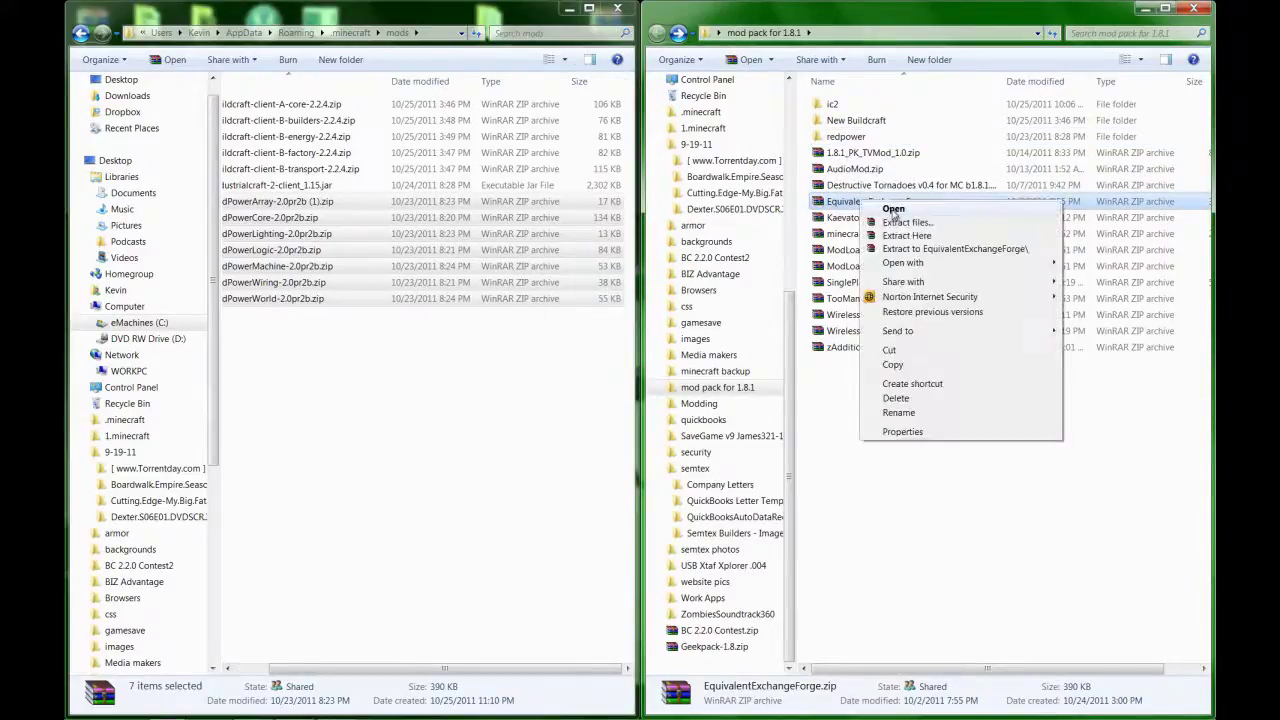
click(912, 365)
right_click(480, 350)
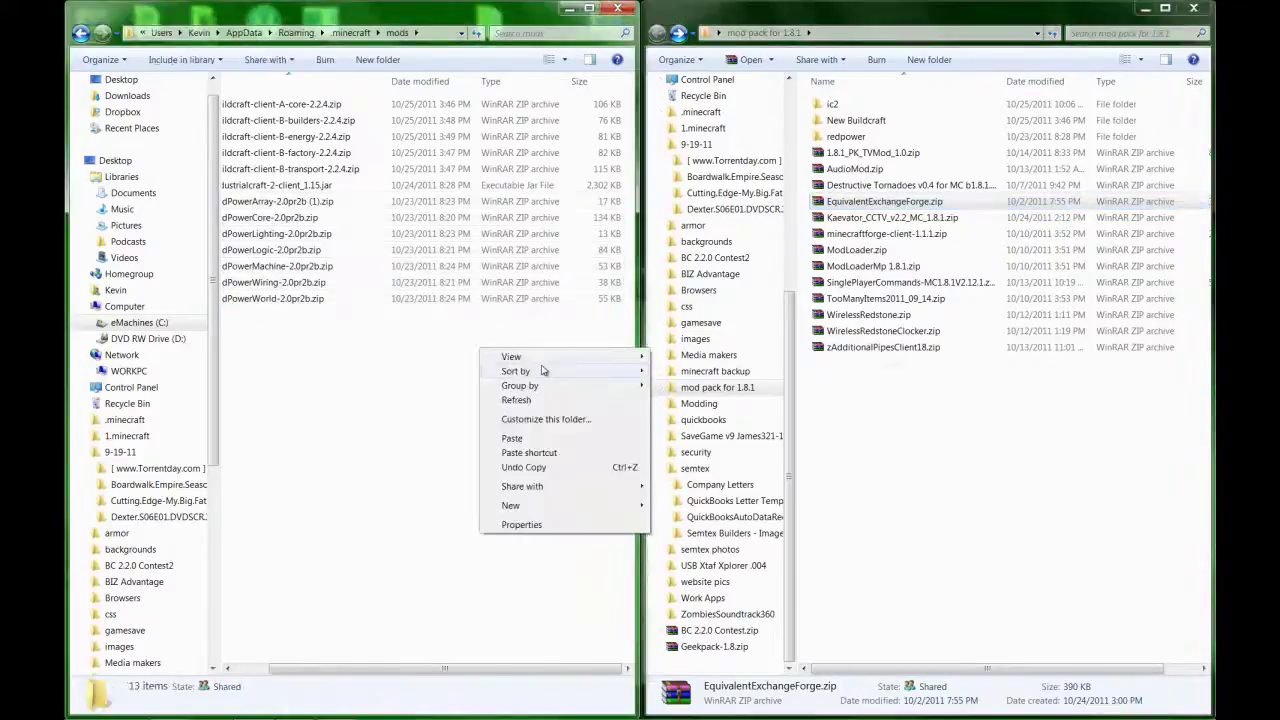
click(543, 441)
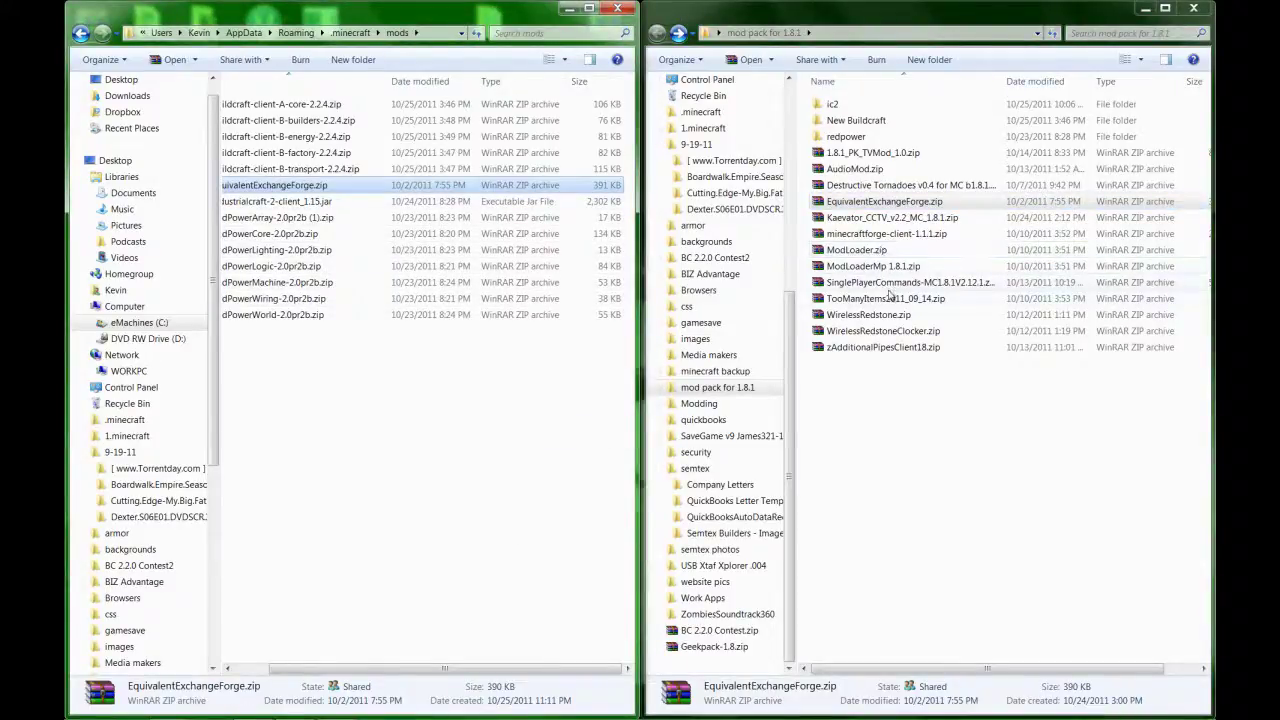
Copy zAdditionalPipesClient18.zip into mods, then close both Explorer windows.
right_click(888, 352)
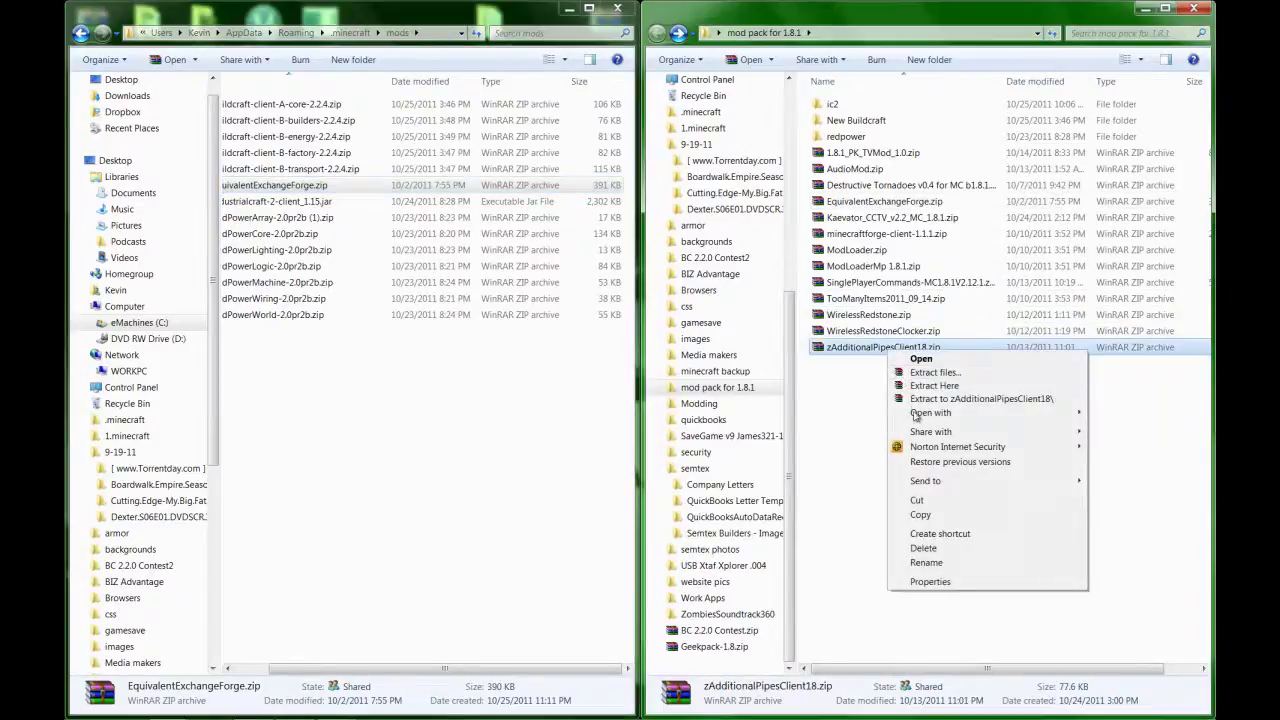
click(928, 516)
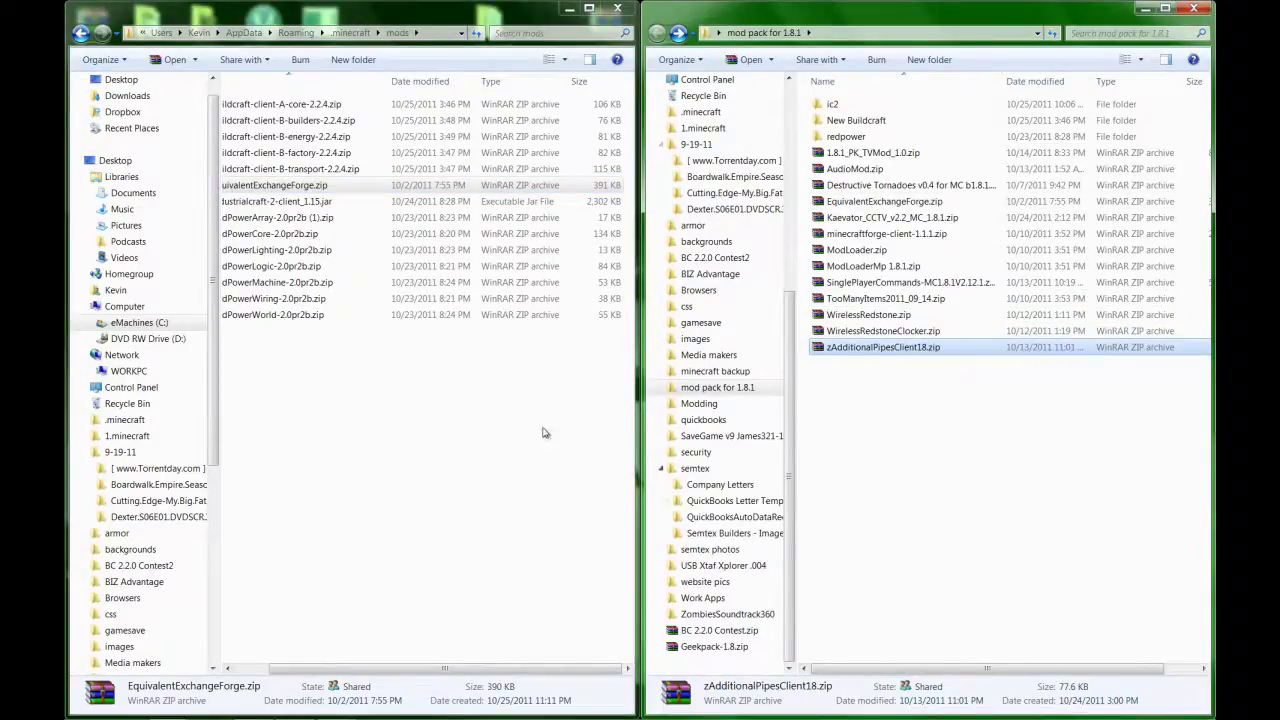
right_click(524, 428)
click(554, 515)
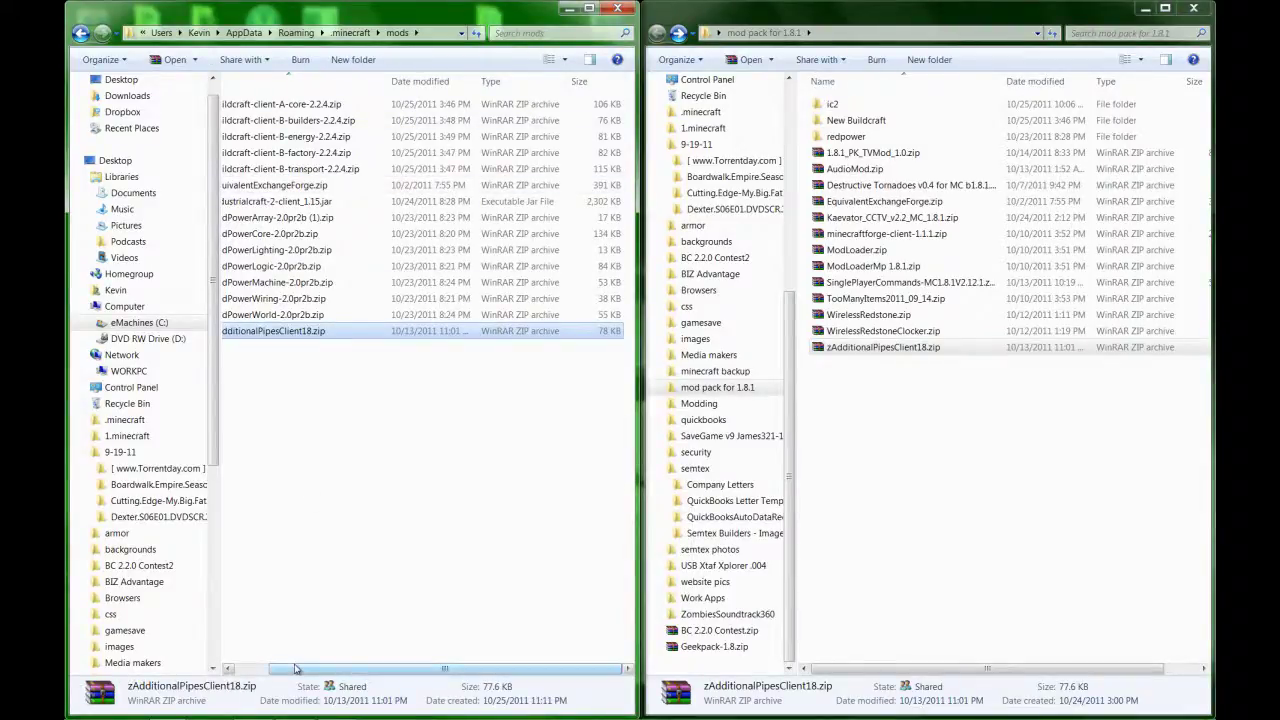
drag(296, 672, 262, 672)
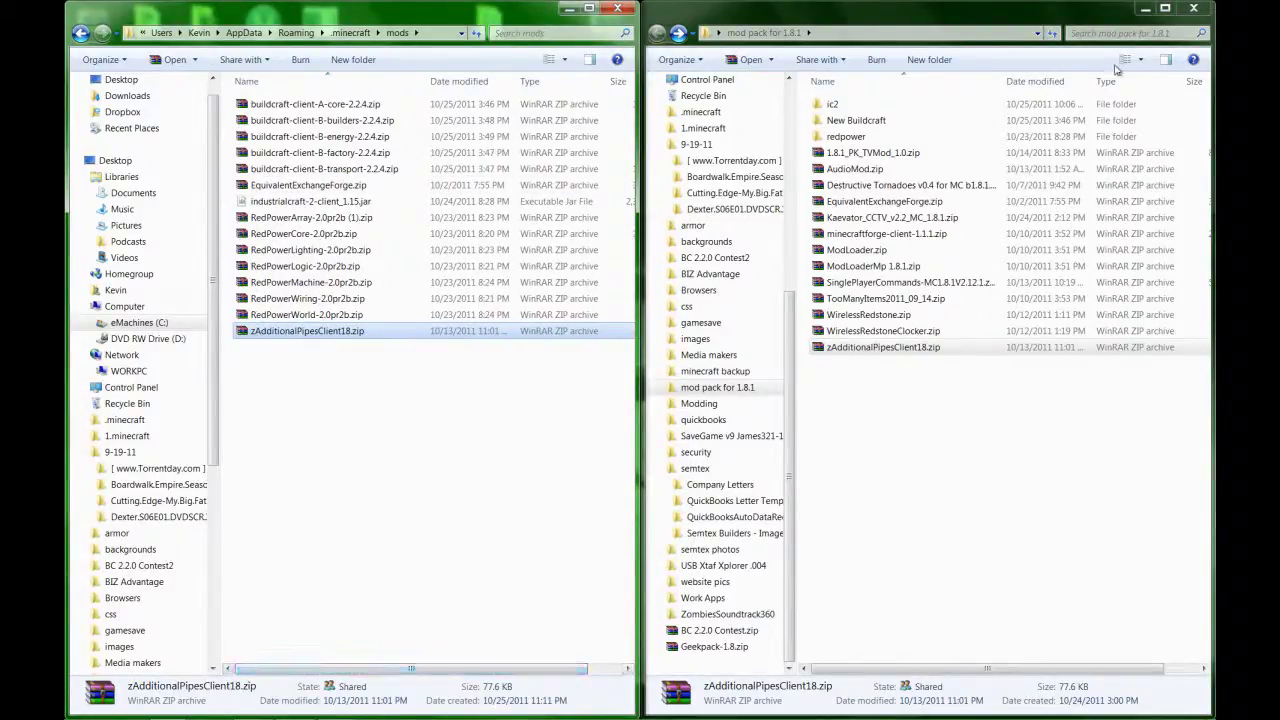
click(1186, 10)
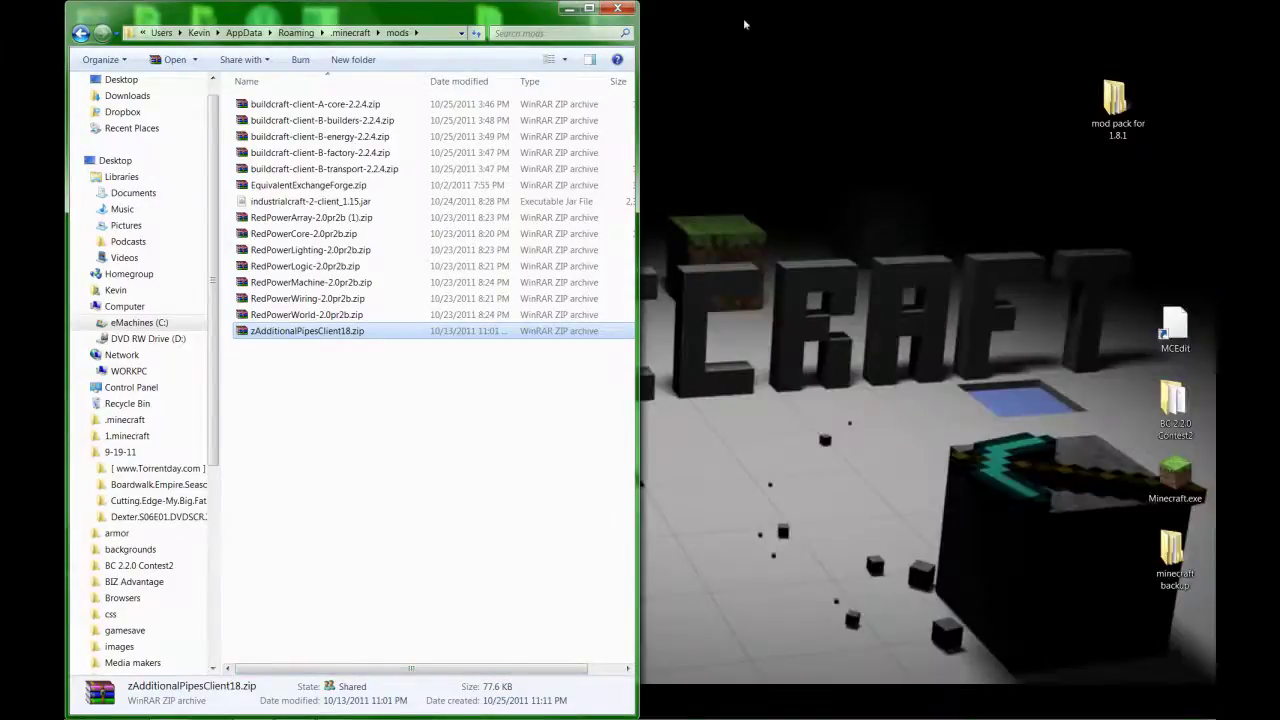
click(625, 13)
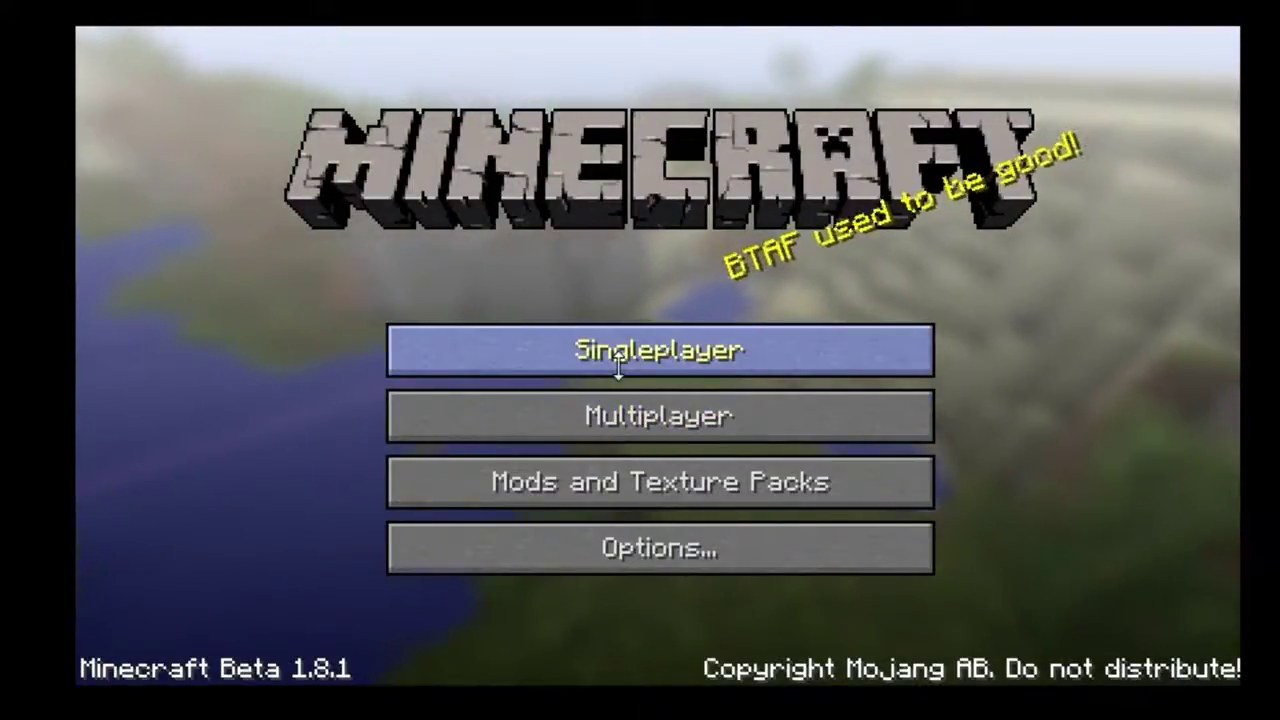
Load the single-player world 'test' and walk forward onto the pine hillside.
click(618, 366)
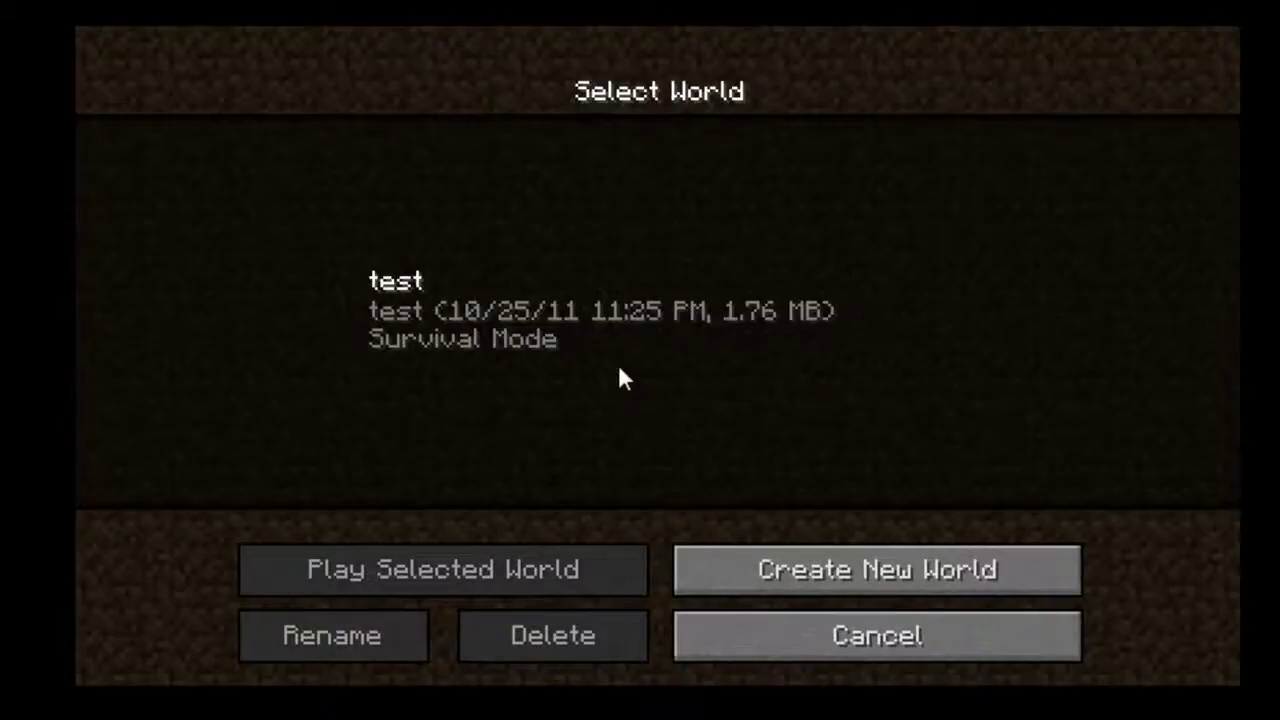
click(522, 338)
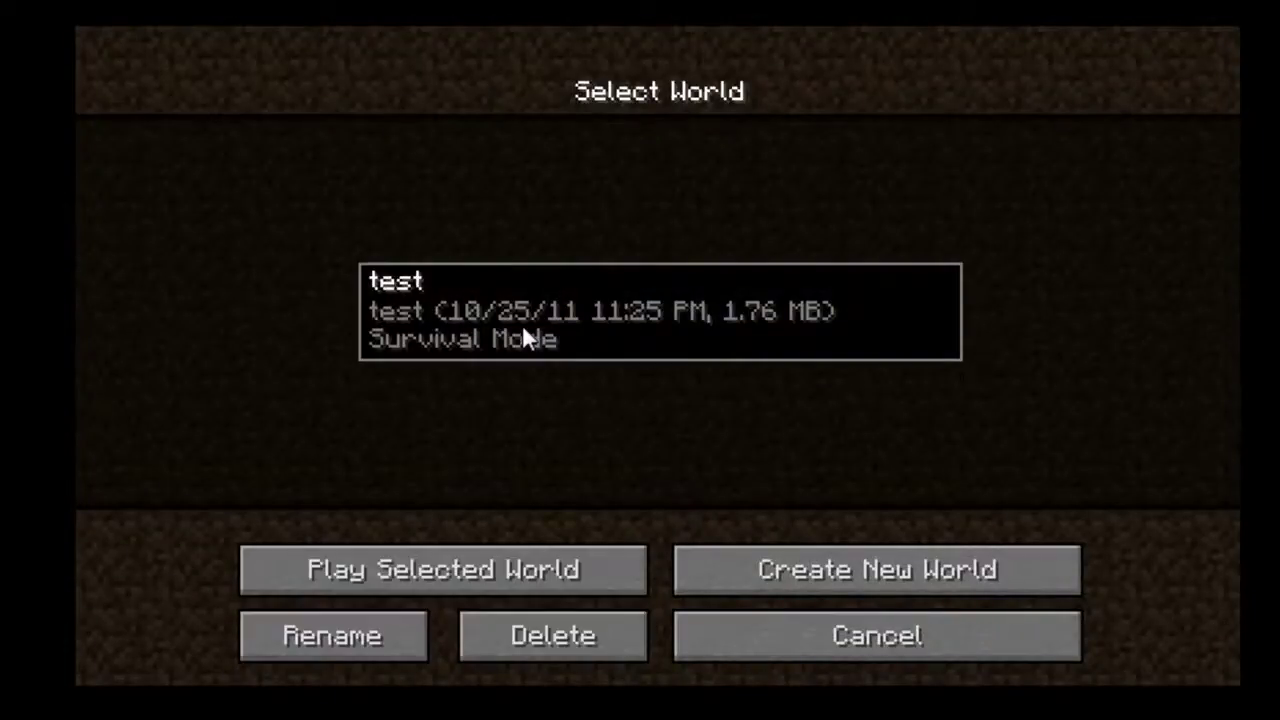
click(478, 592)
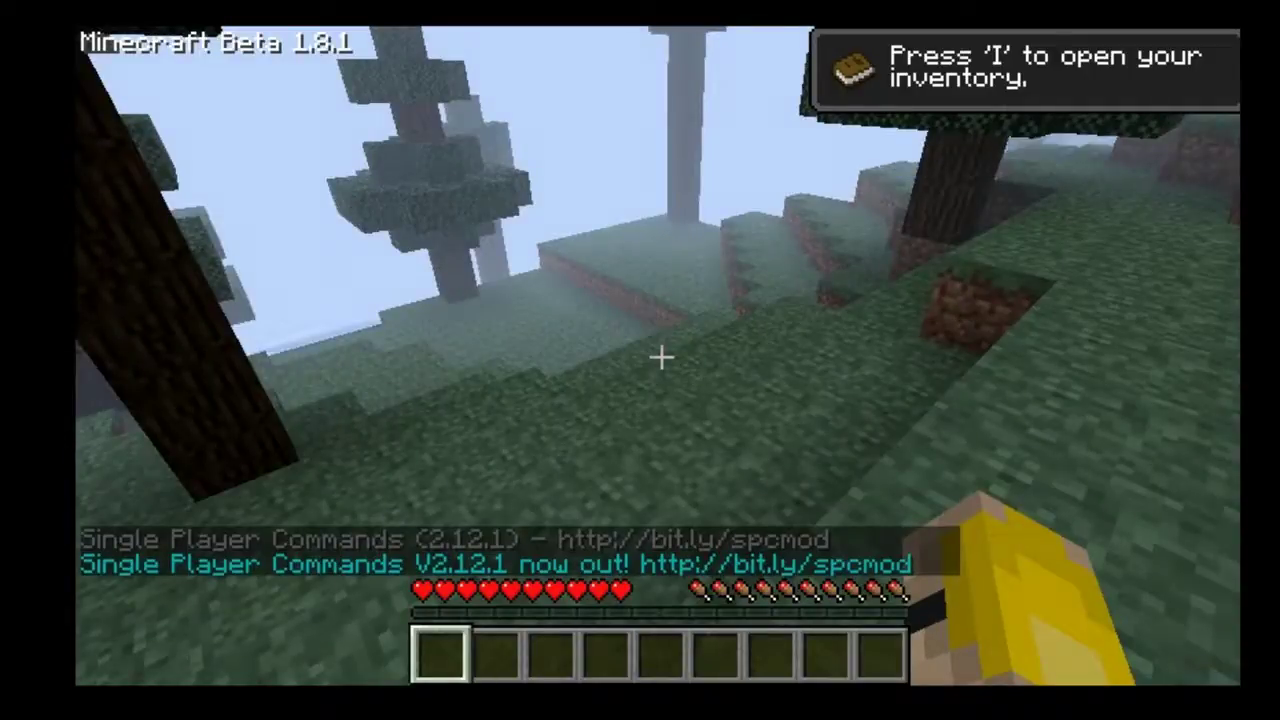
key(w)
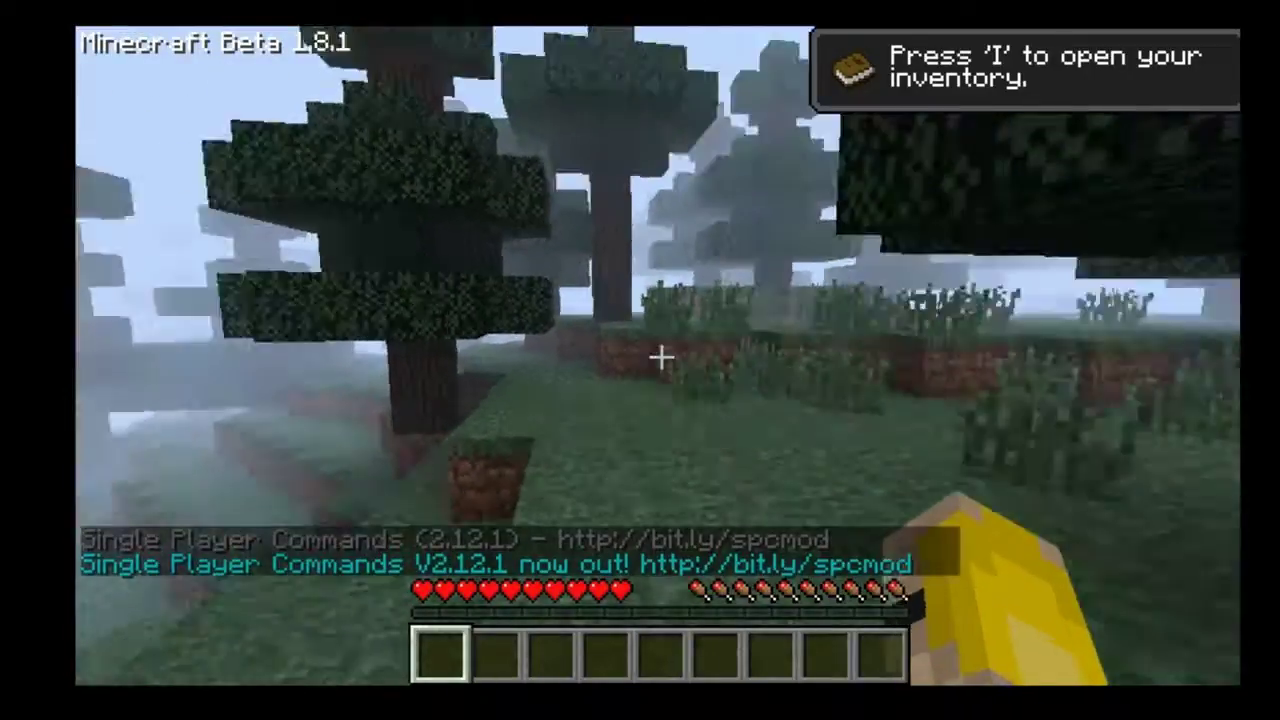
key(w)
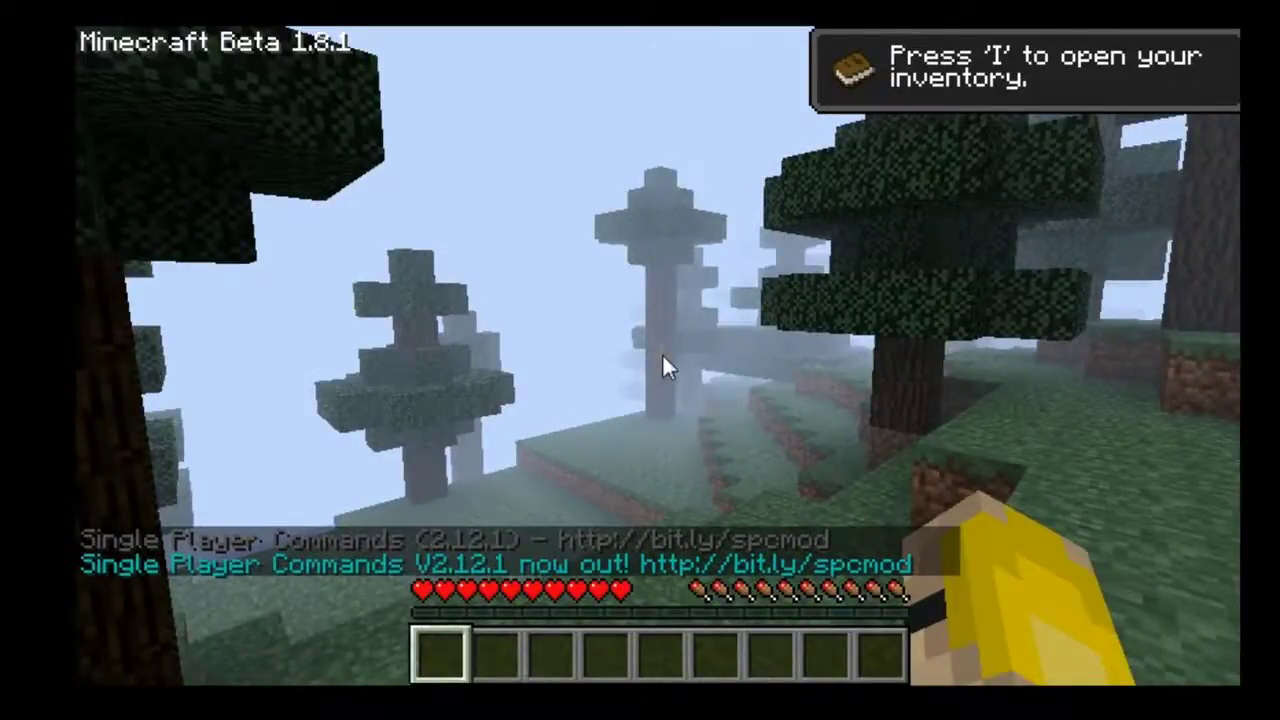
In the inventory, take a Mining Laser from TooManyItems and equip a jetpack in the chest slot.
key(i)
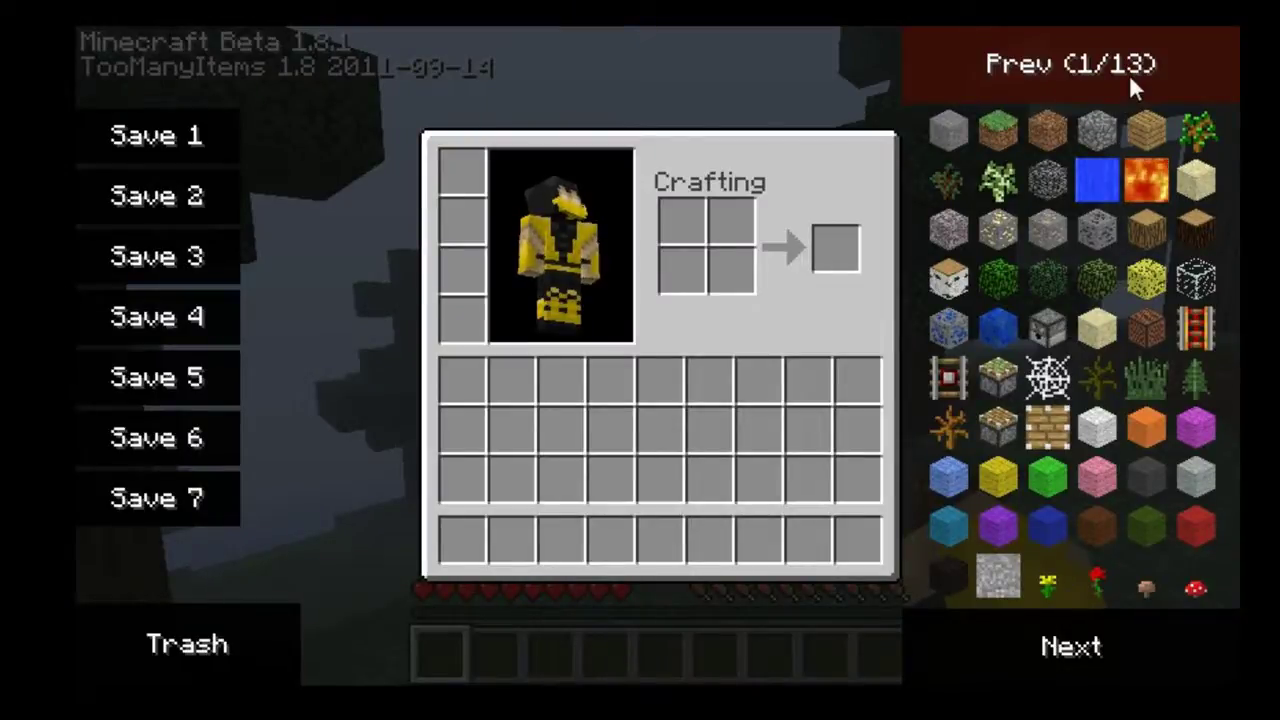
click(1131, 88)
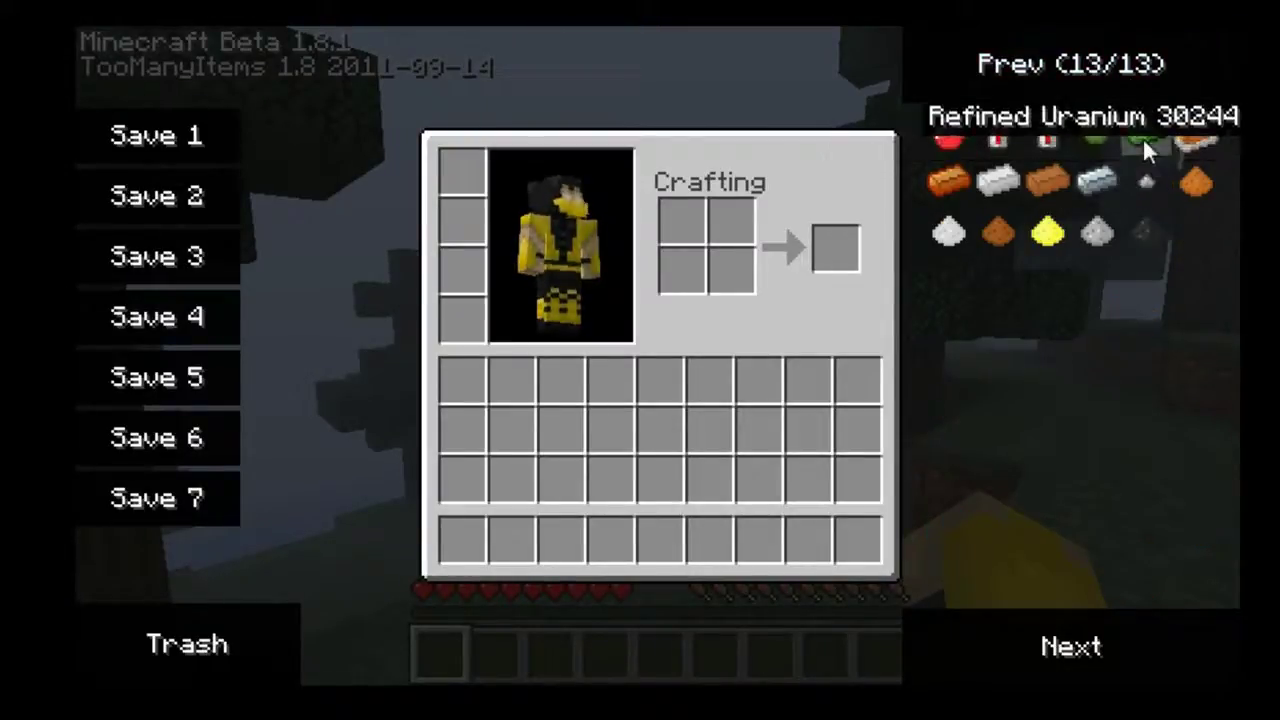
click(1153, 57)
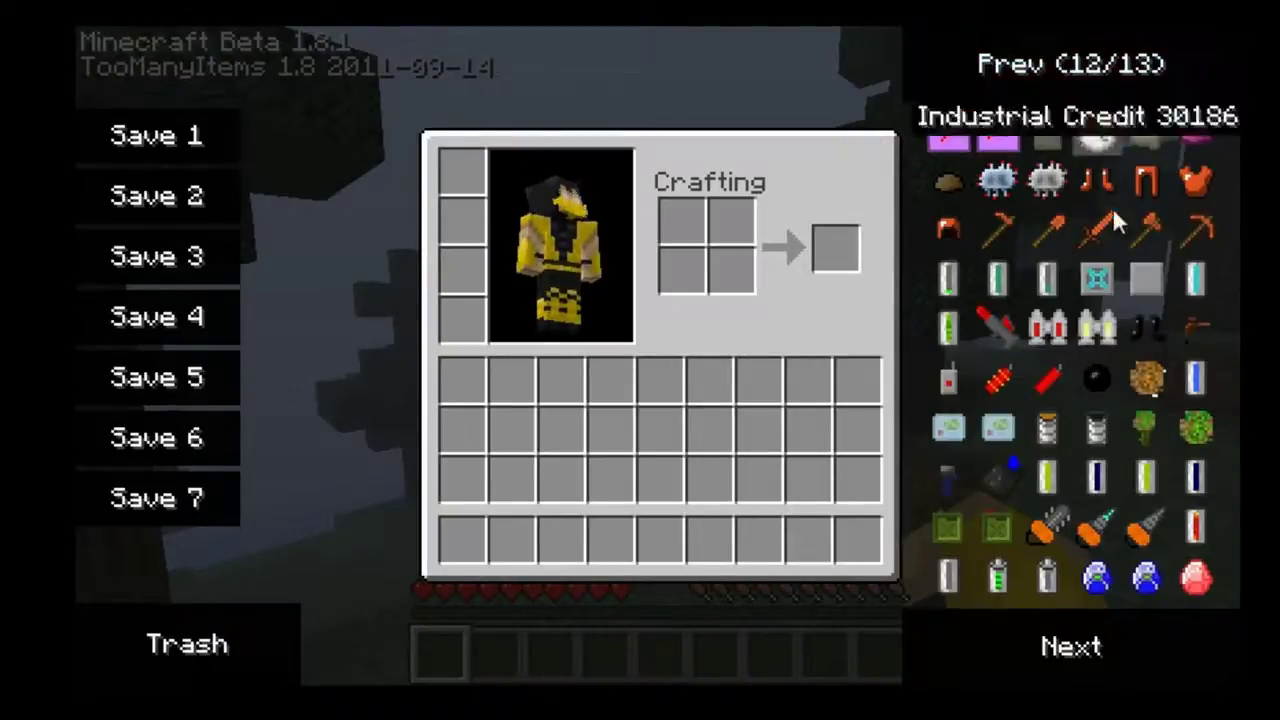
click(995, 325)
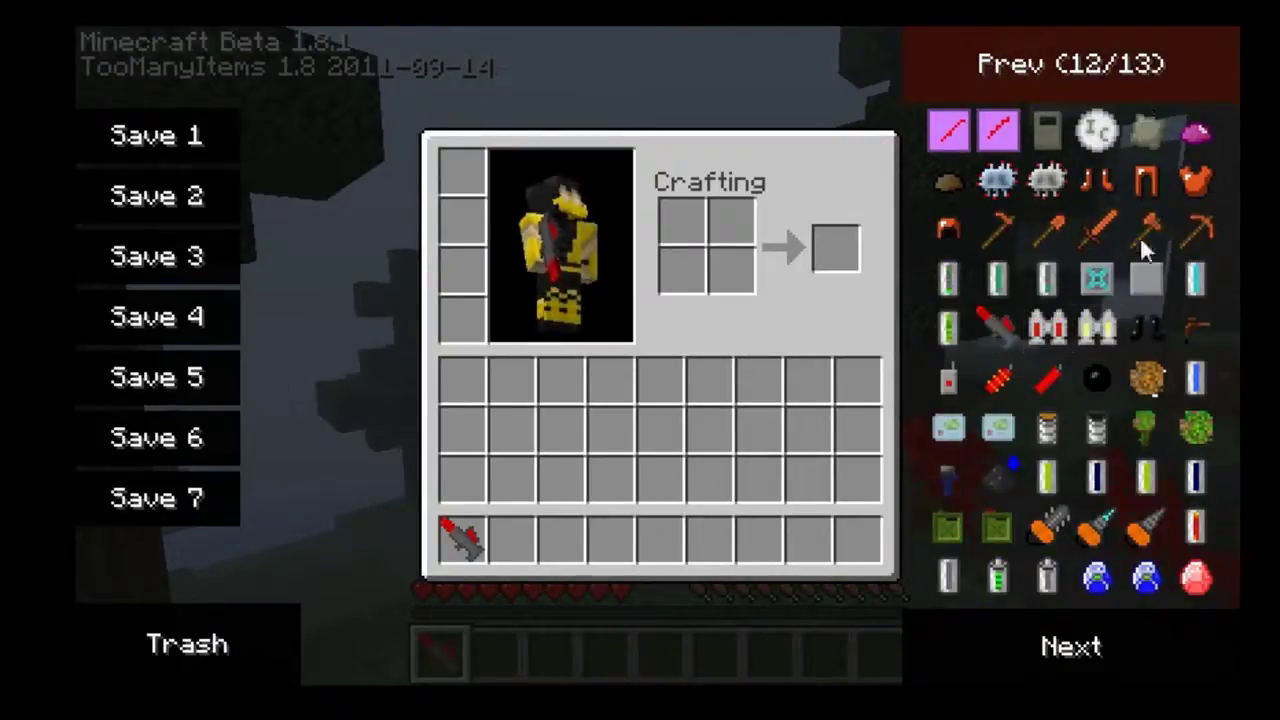
click(1097, 326)
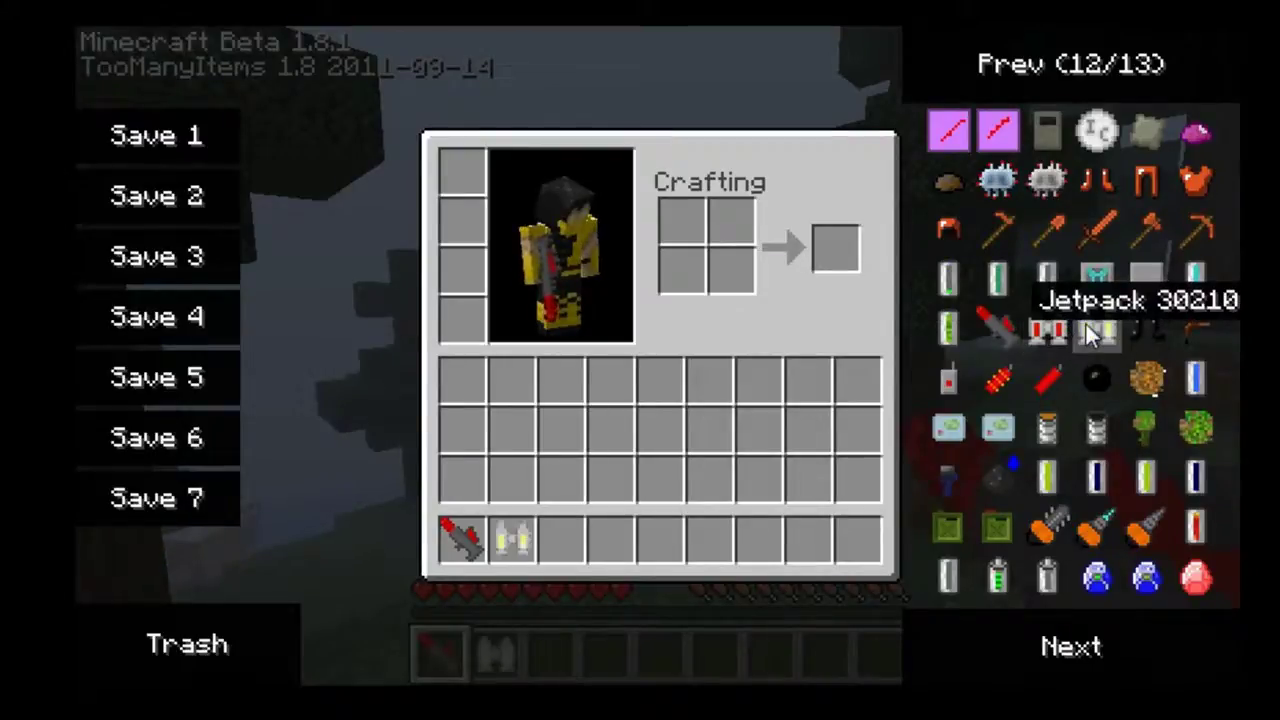
click(462, 228)
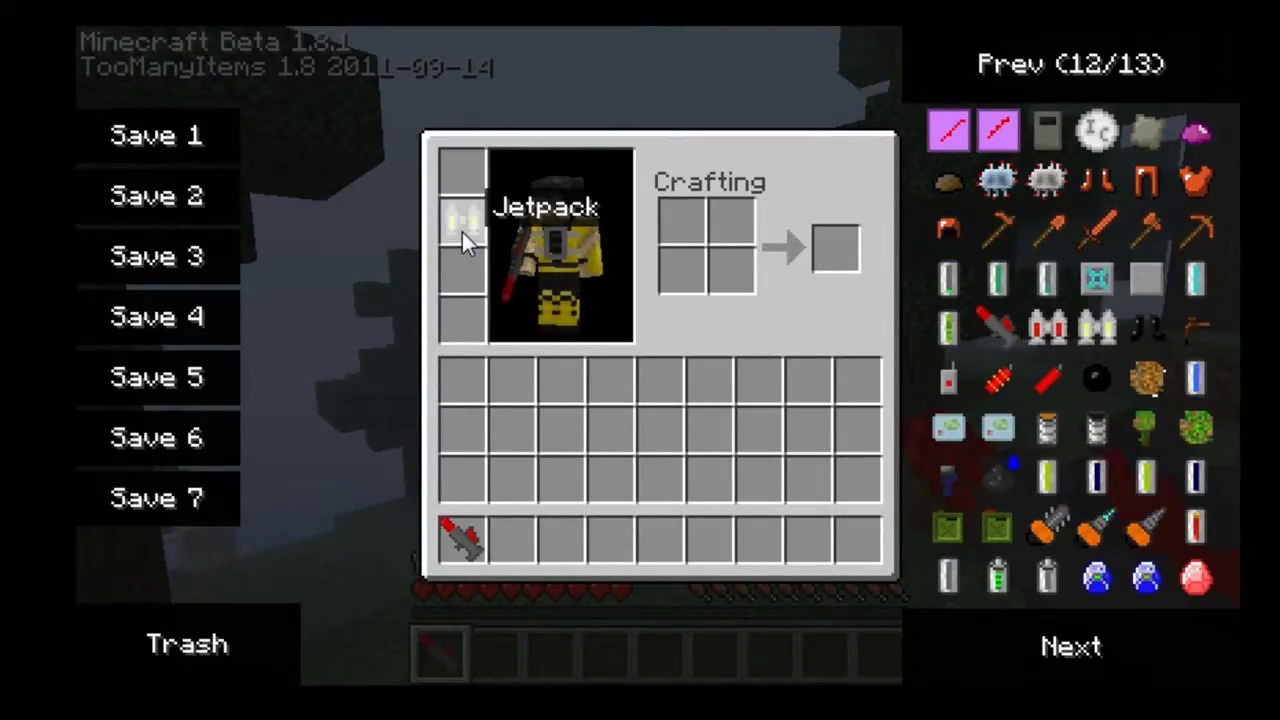
Page back through the TooManyItems list from page 11 to page 6 of 13.
click(1108, 100)
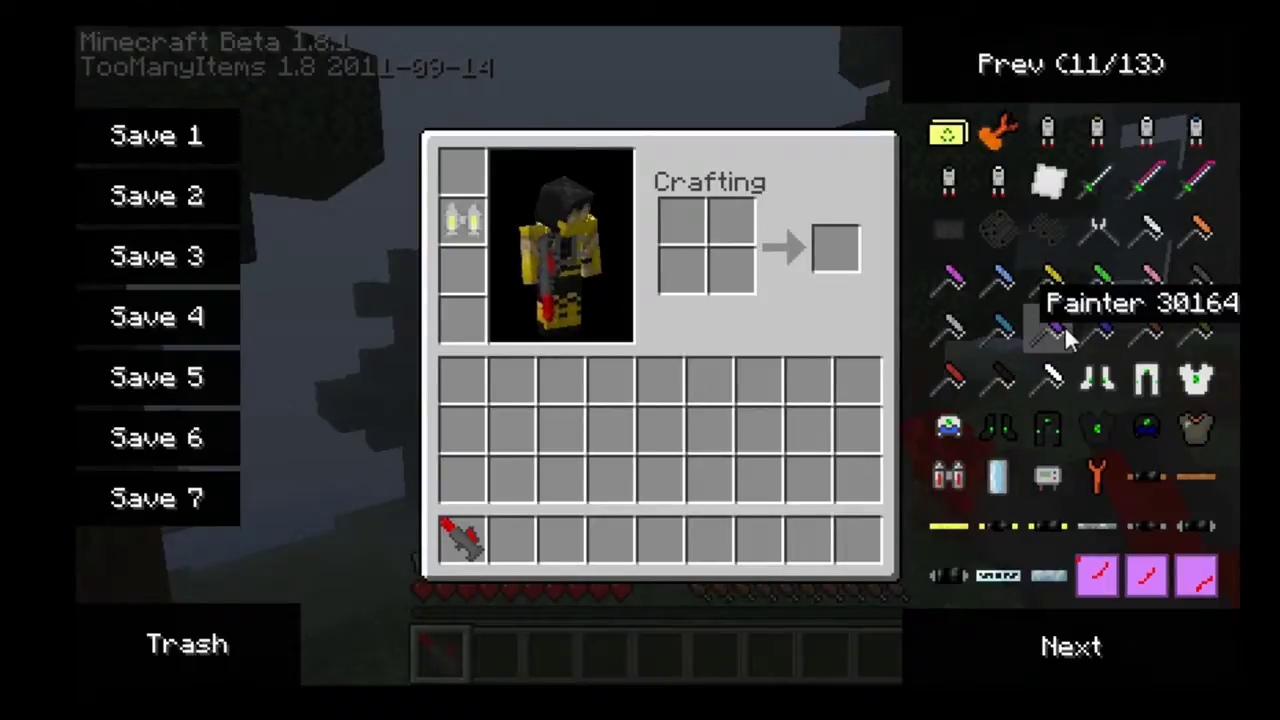
click(1096, 63)
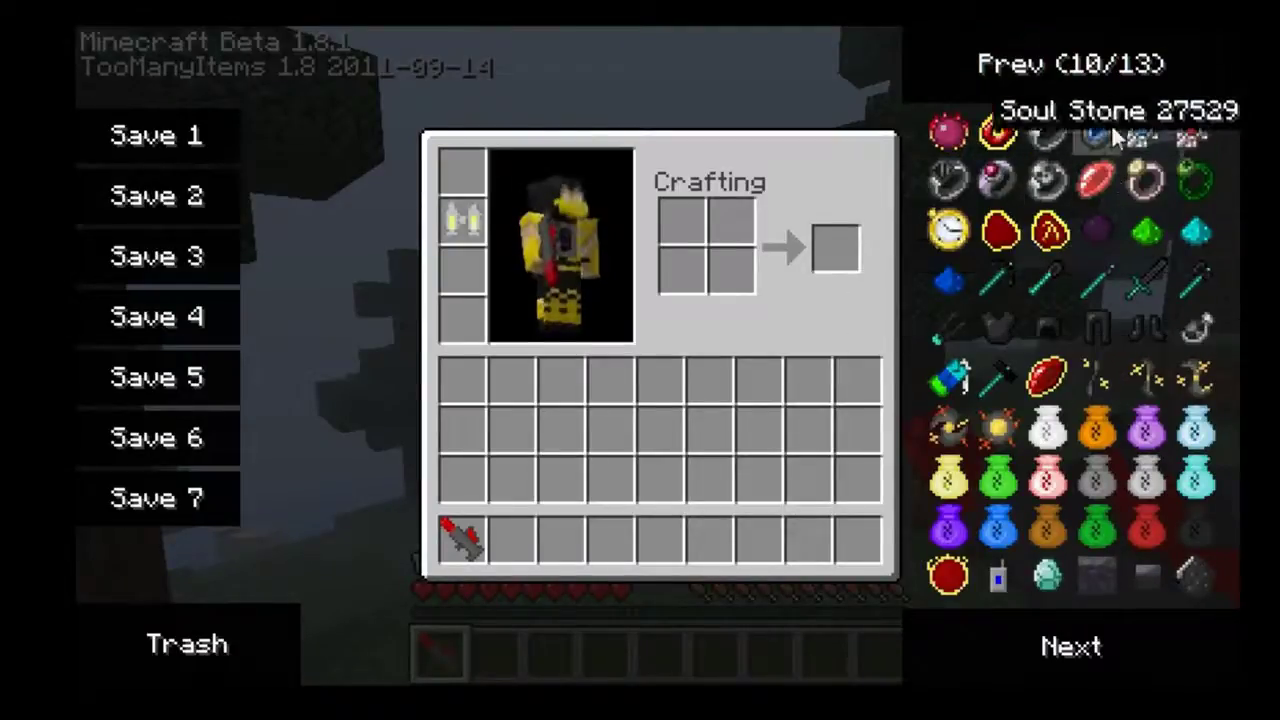
click(1101, 64)
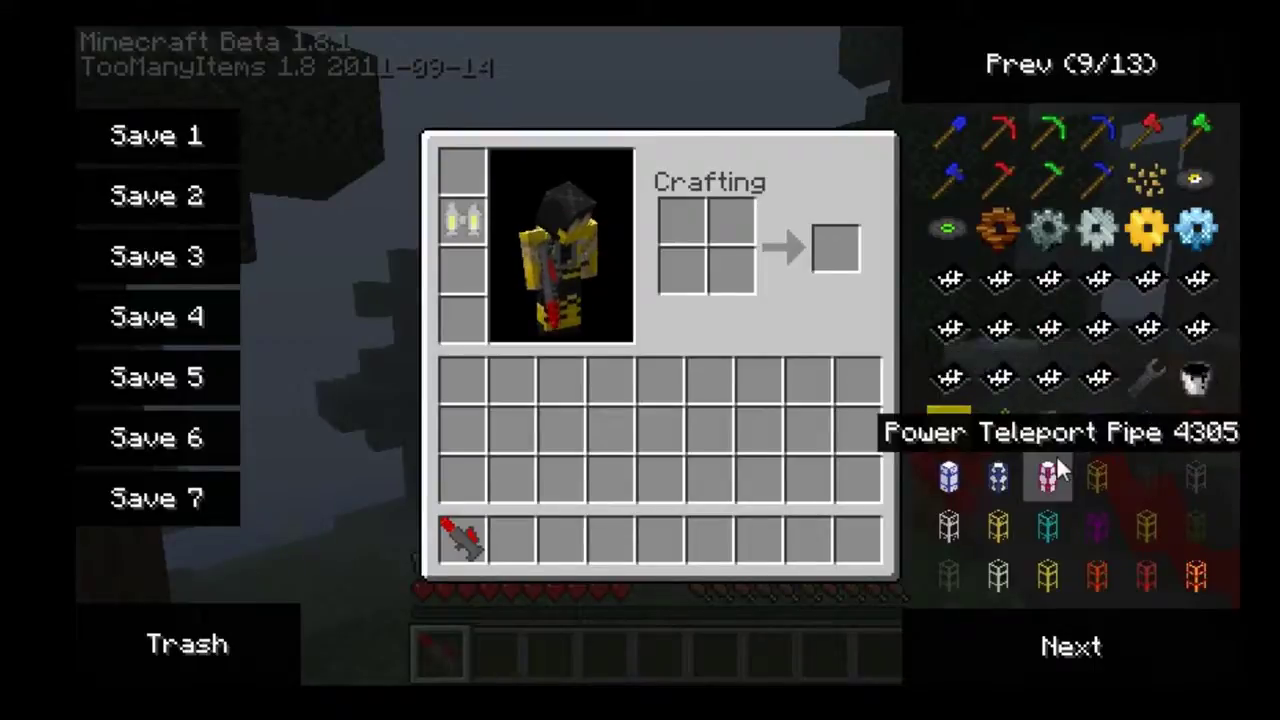
click(1100, 74)
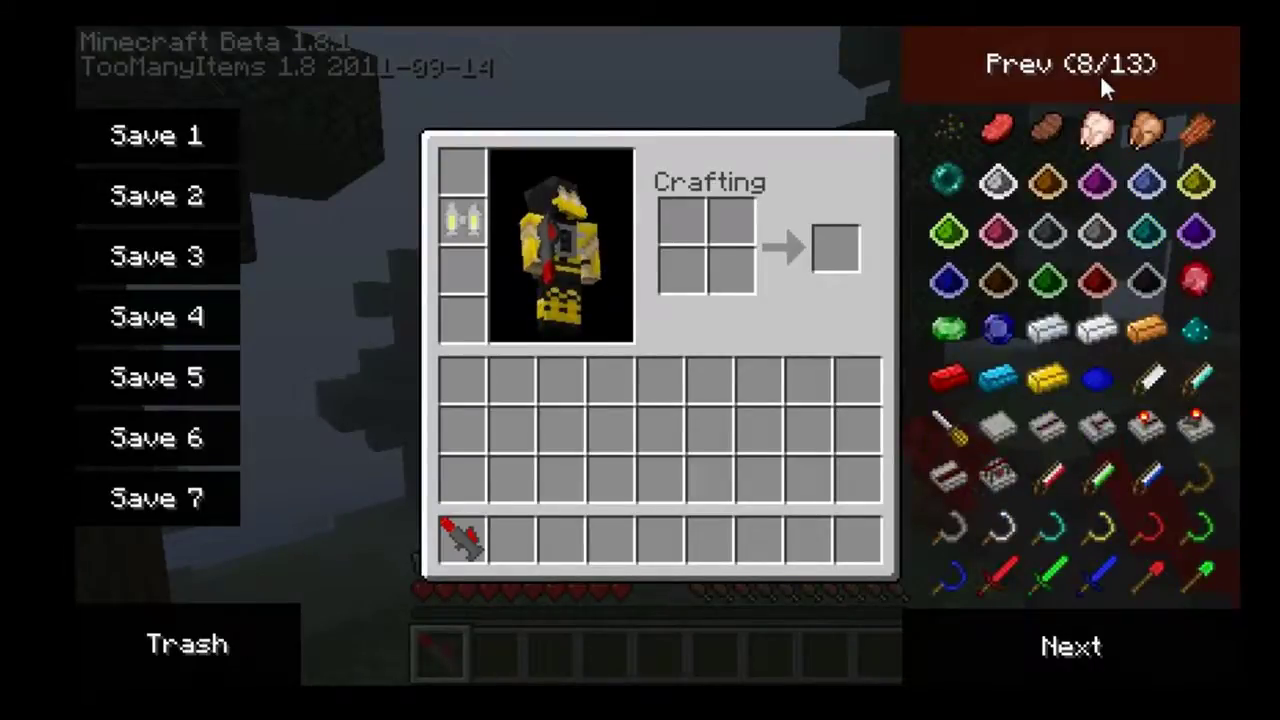
click(1100, 88)
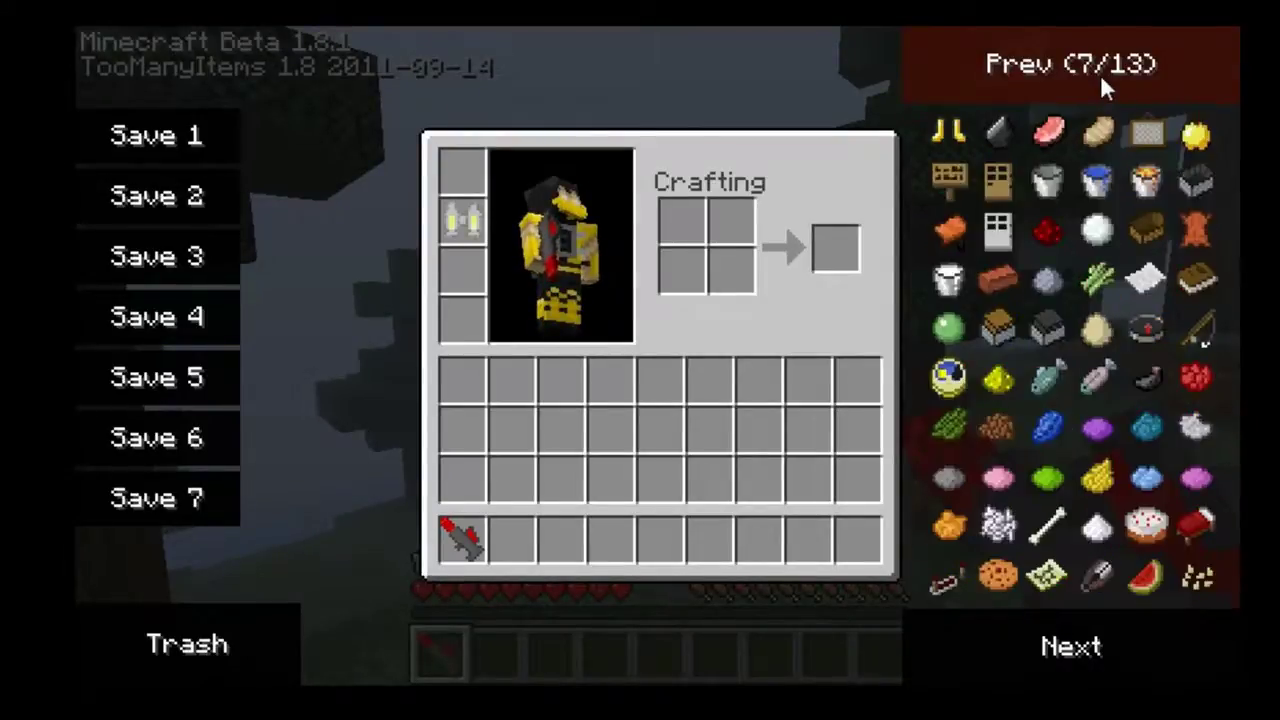
click(1102, 80)
On item page 3, take 64 Lime Lamps and two stacks of wireless redstone blocks.
click(1102, 80)
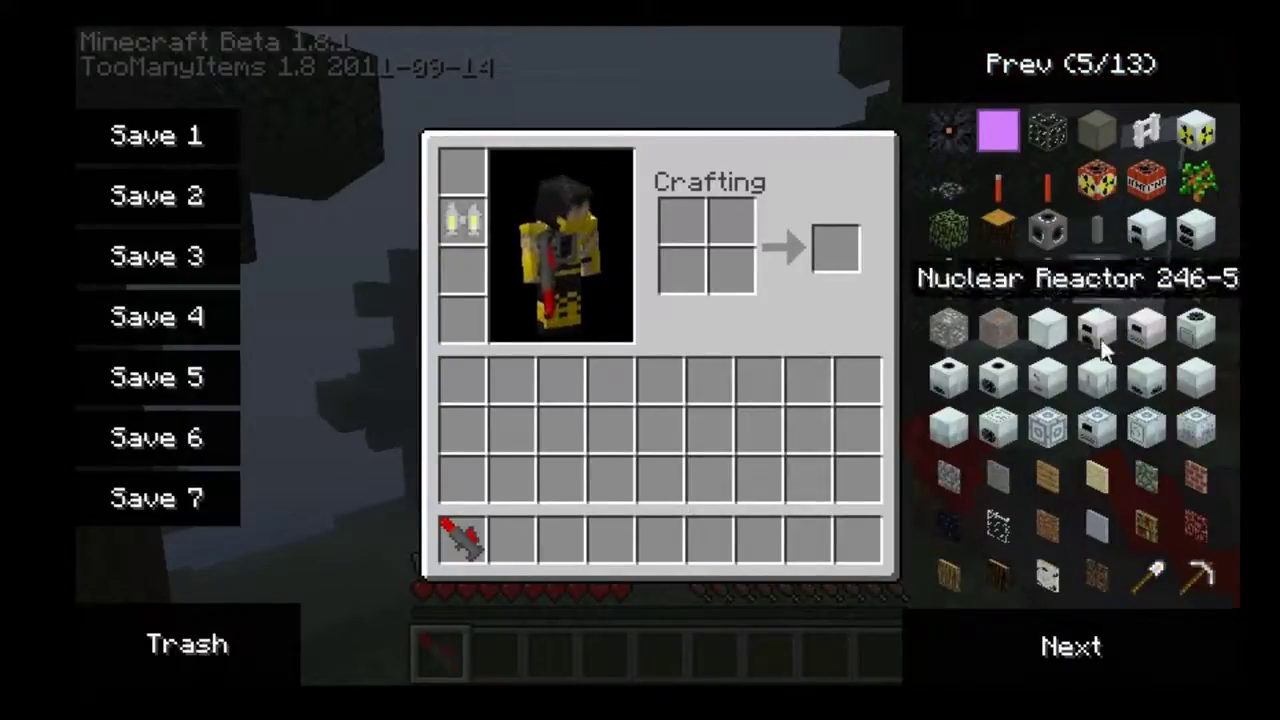
click(1092, 90)
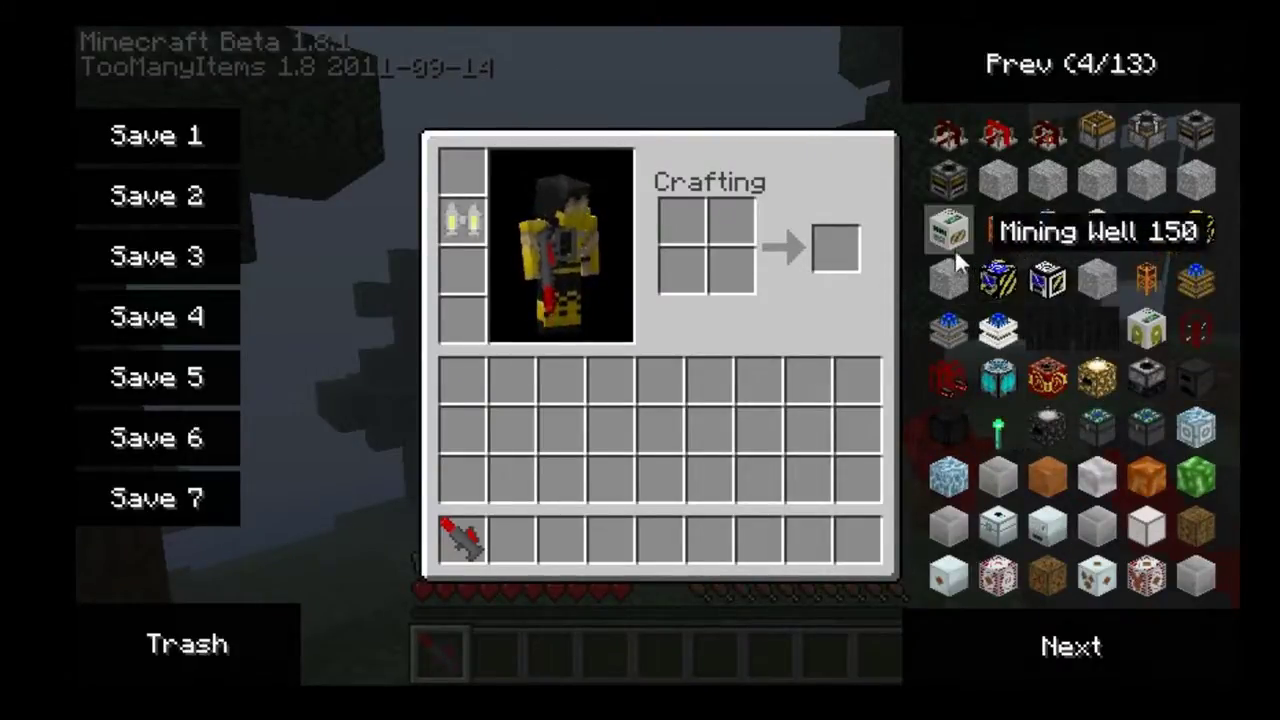
click(1168, 58)
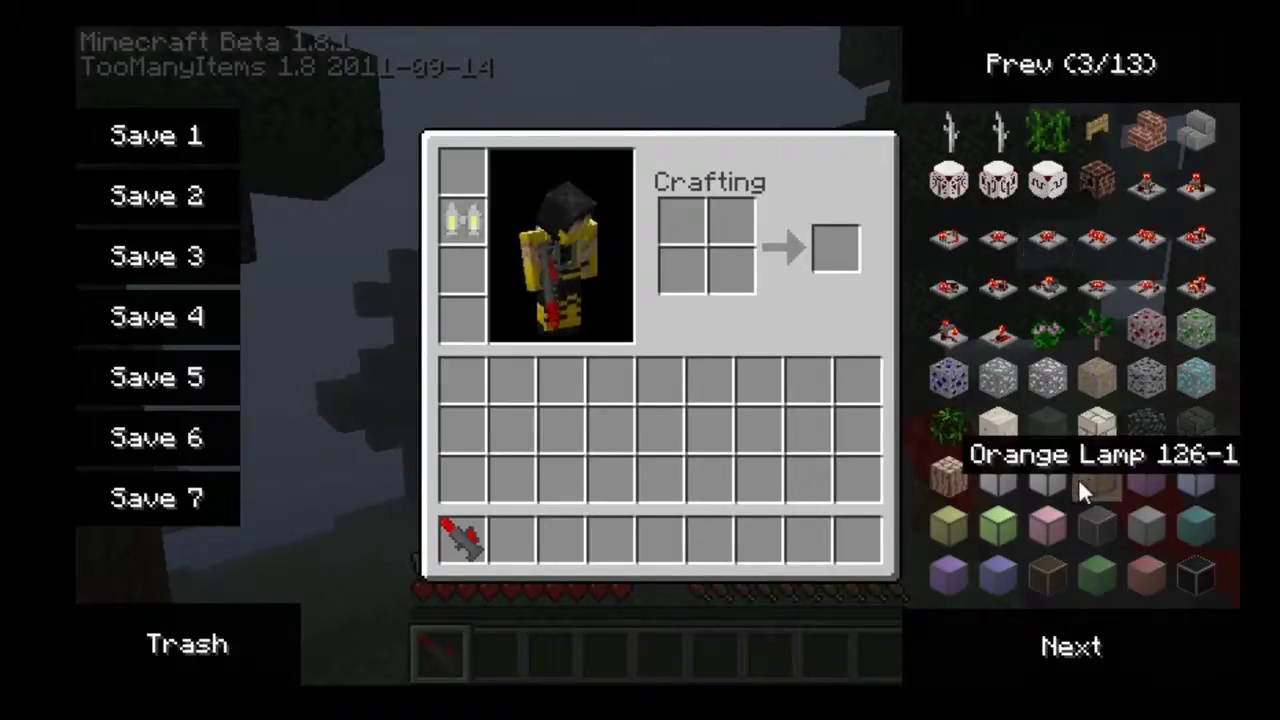
click(1005, 515)
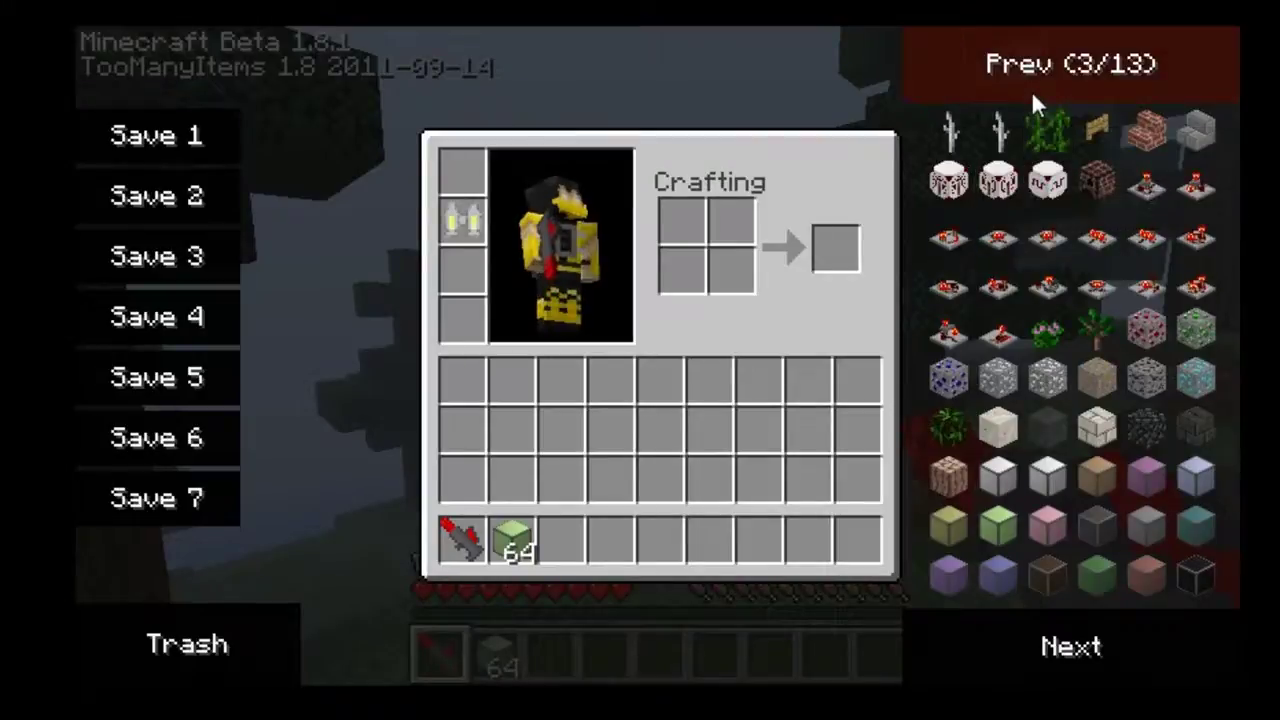
click(950, 186)
click(950, 186)
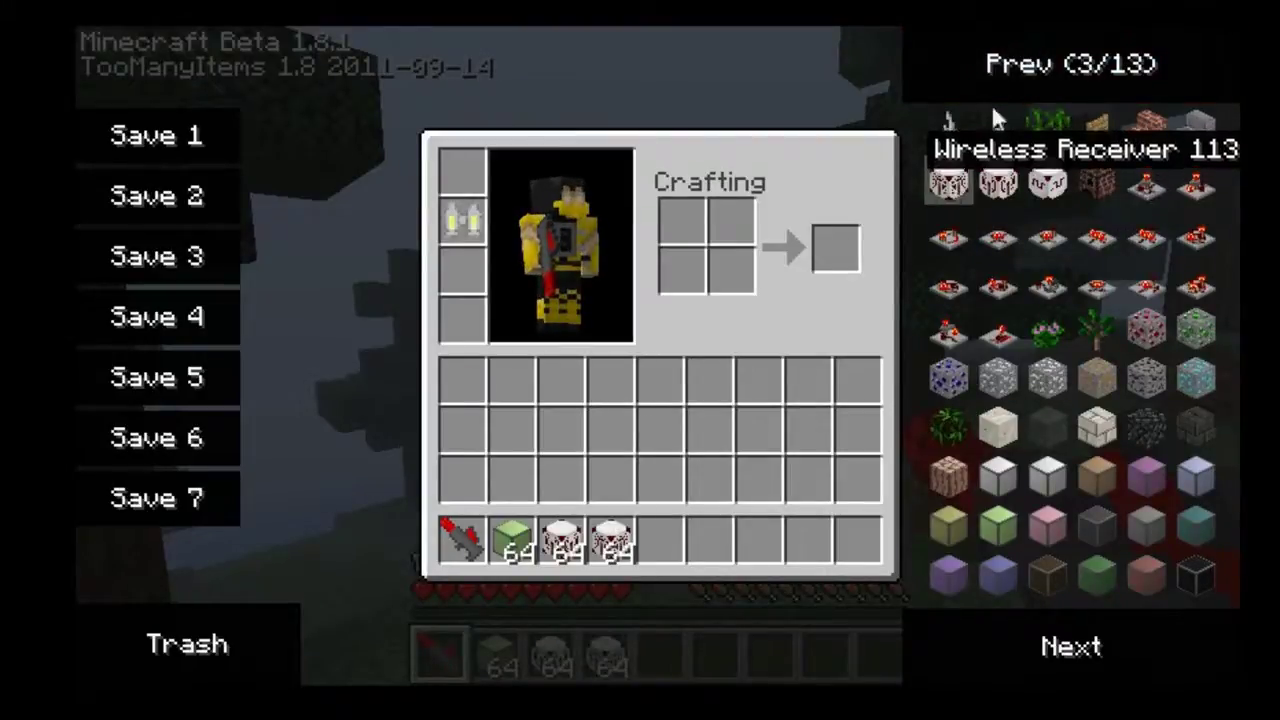
Take a stack of redstone torches, then page forward and take a stack of redstone dust.
click(1019, 74)
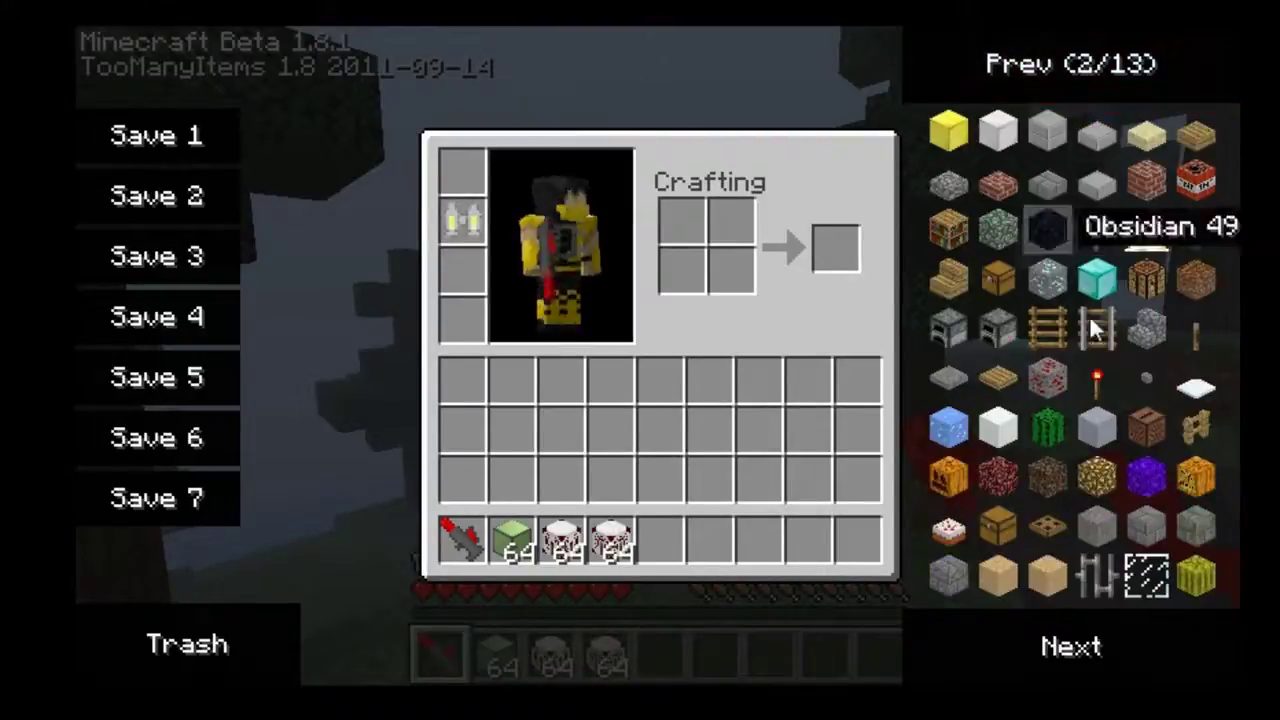
click(1097, 378)
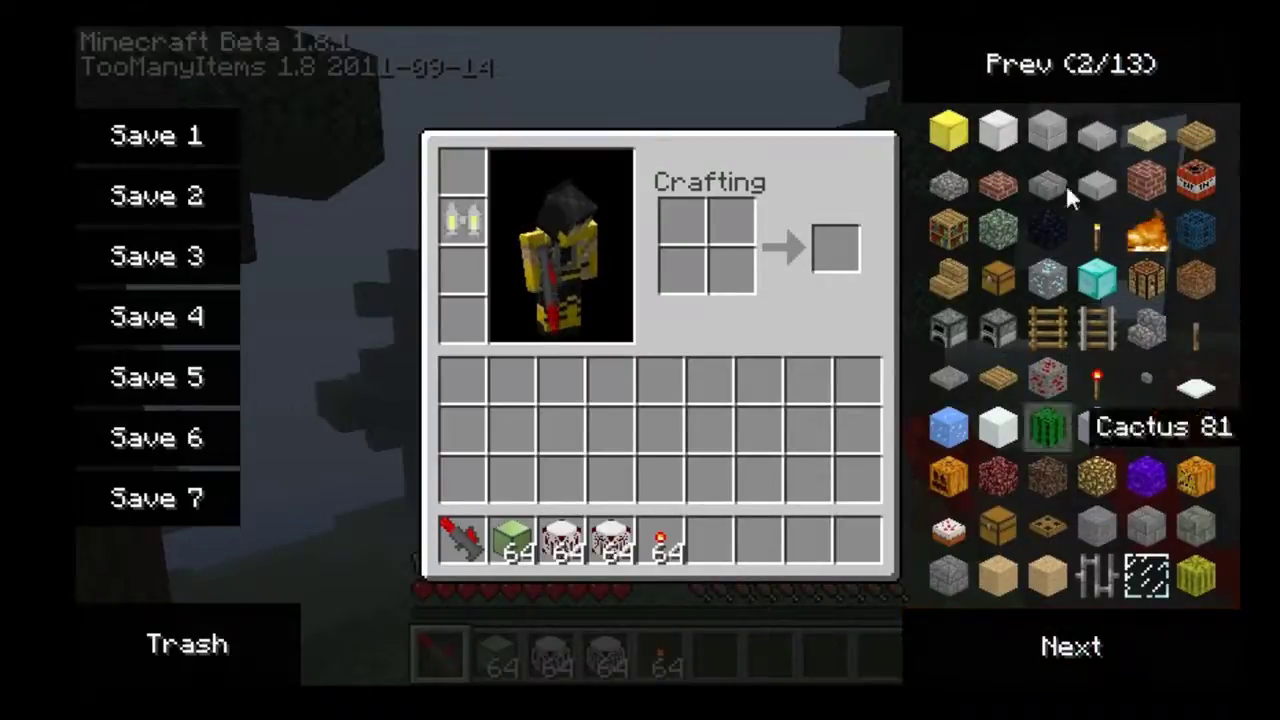
click(1092, 648)
click(1092, 648)
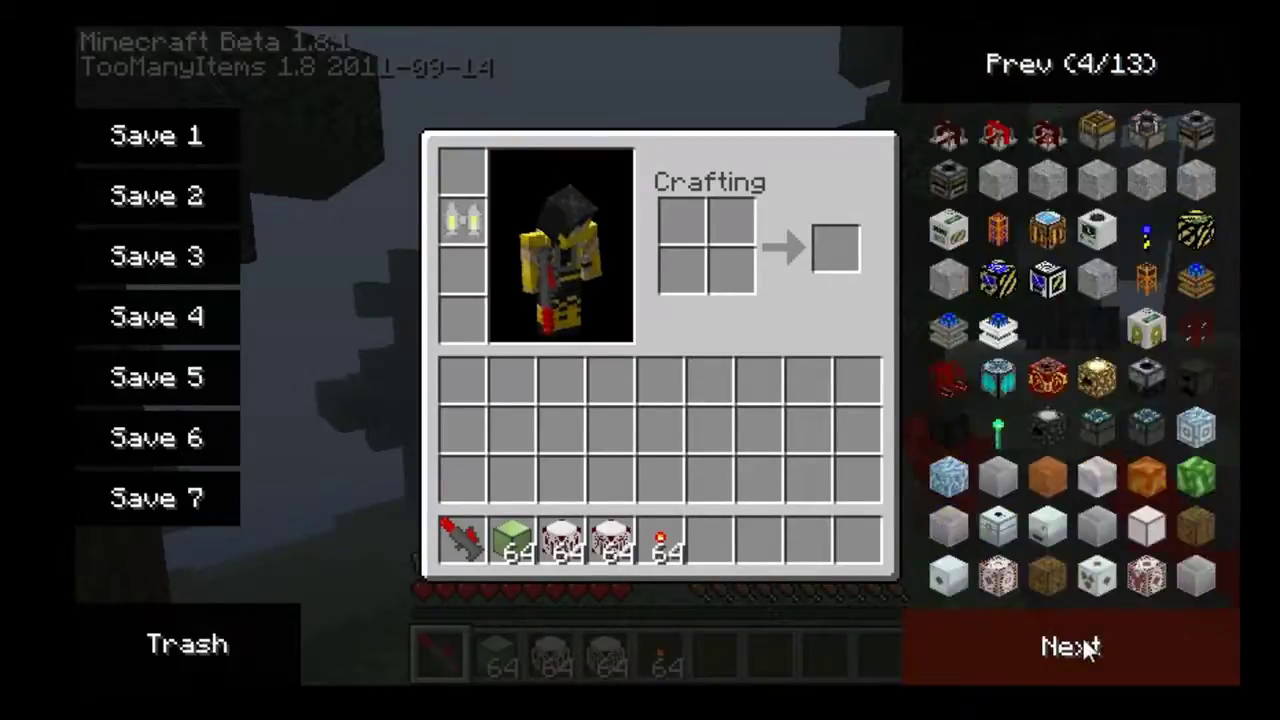
click(1092, 648)
click(1092, 648)
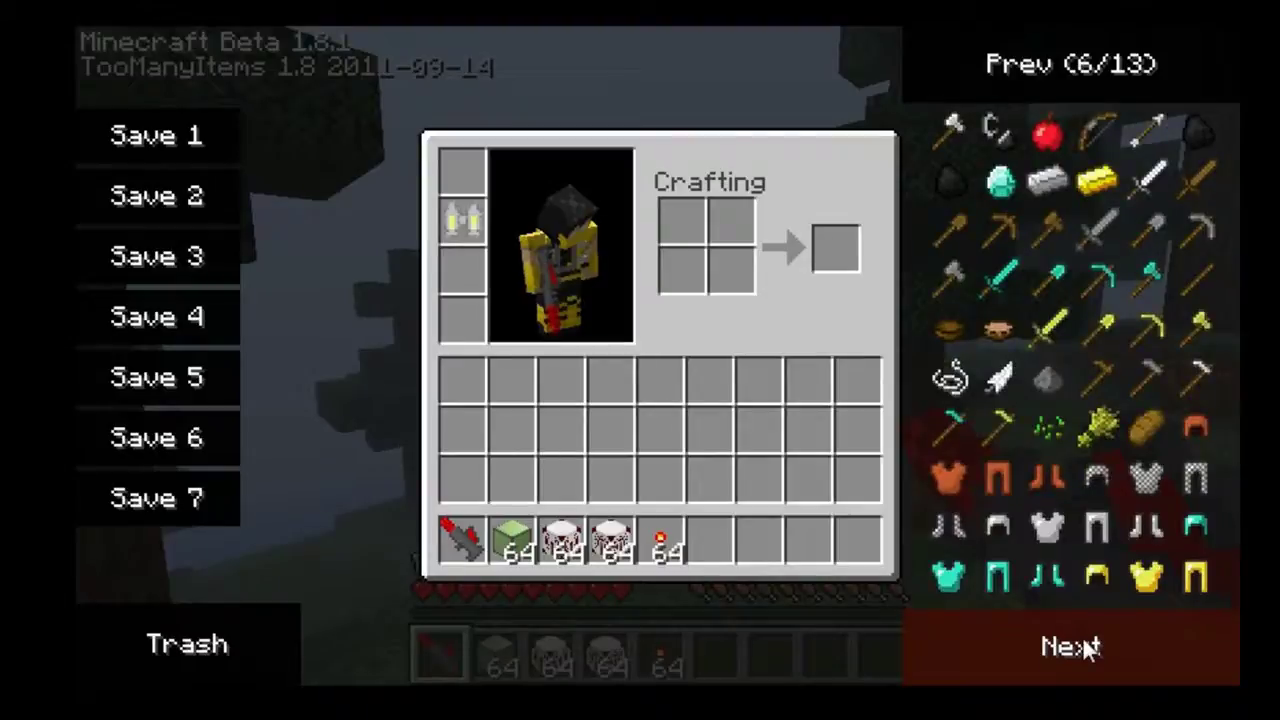
click(1092, 636)
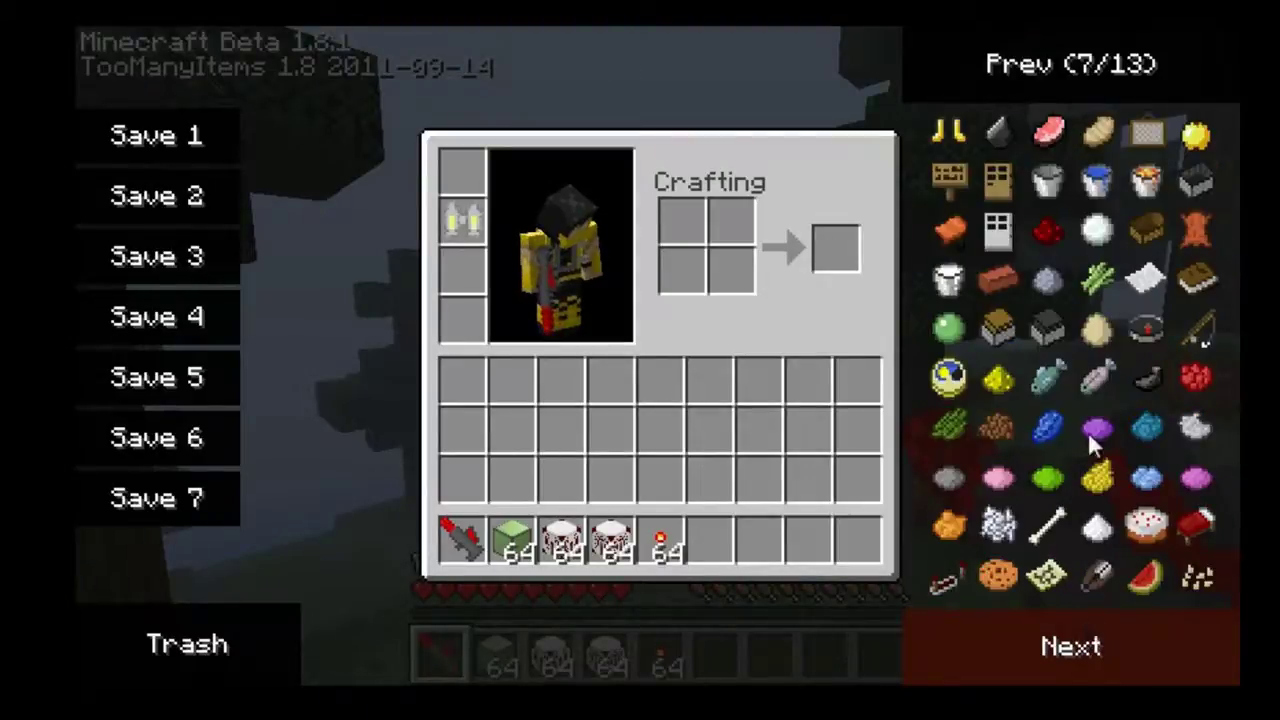
click(1048, 235)
Back in the world, dig test holes in the grass and dirt, placing and retrieving redstone dust.
key(e)
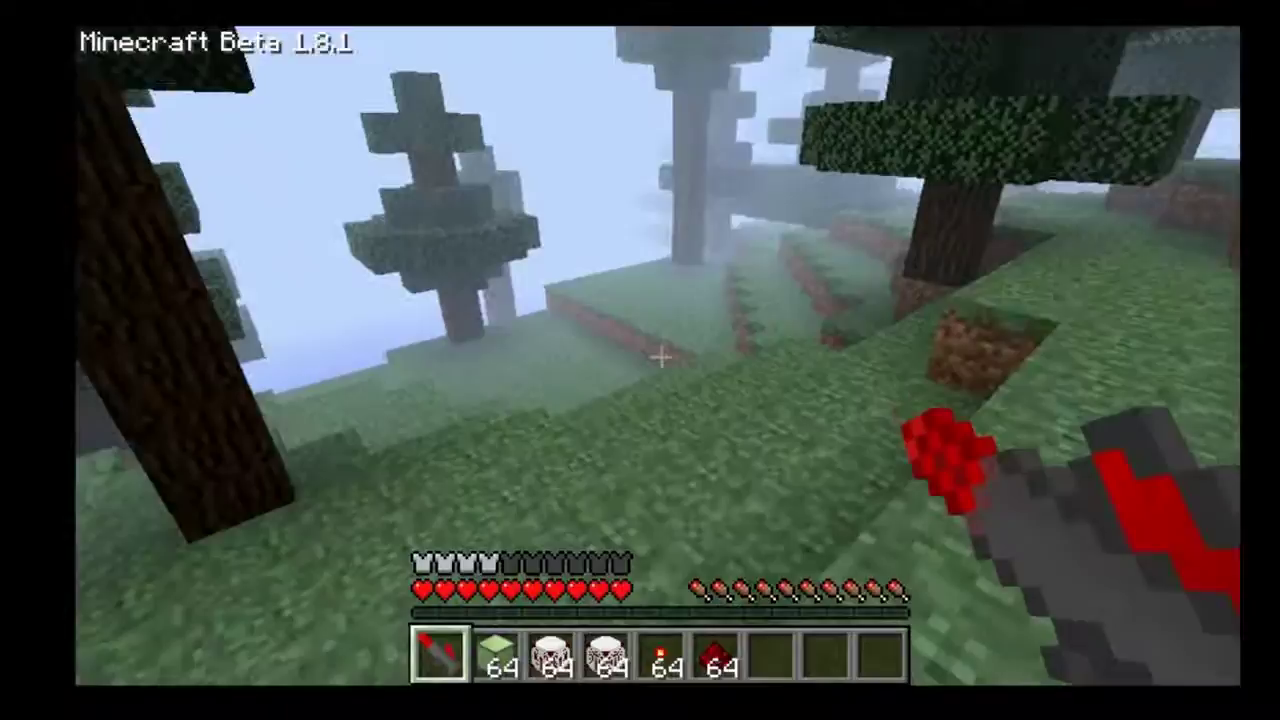
right_click(660, 356)
click(660, 356)
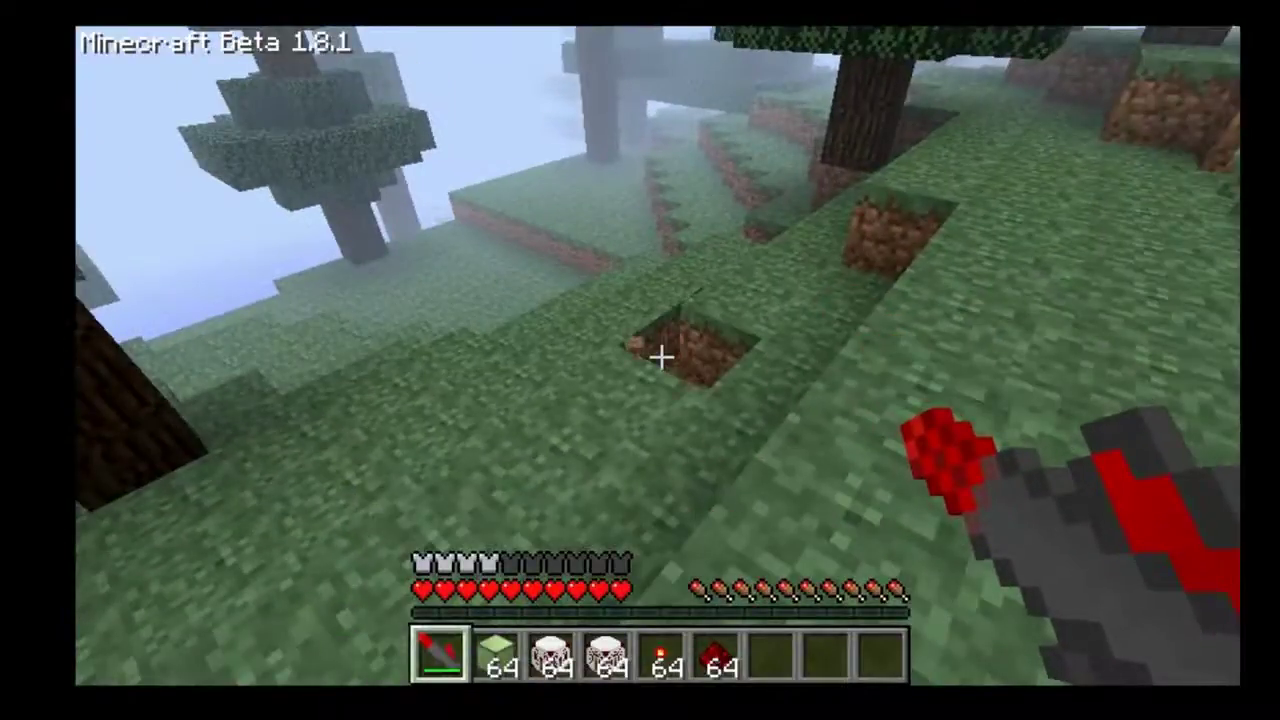
right_click(660, 356)
click(660, 356)
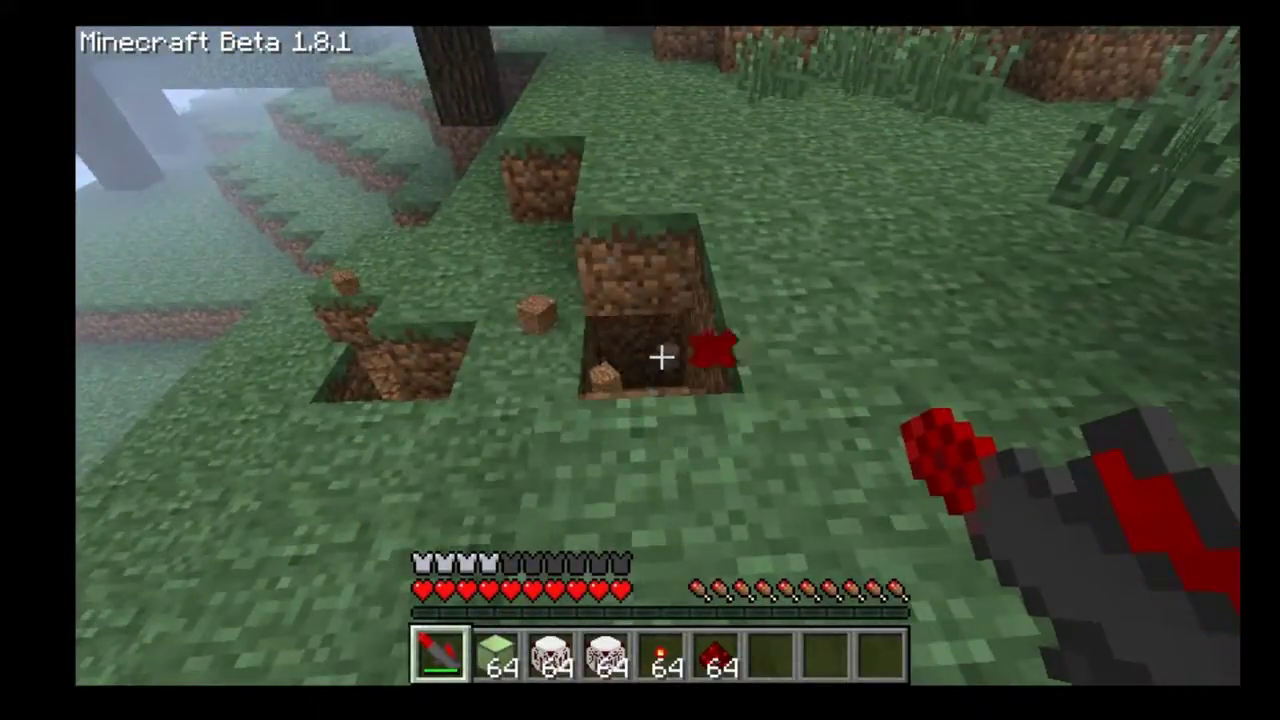
Place the wireless transmitter and wireless receiver, re-placing the misplaced one by the ledge.
key(4)
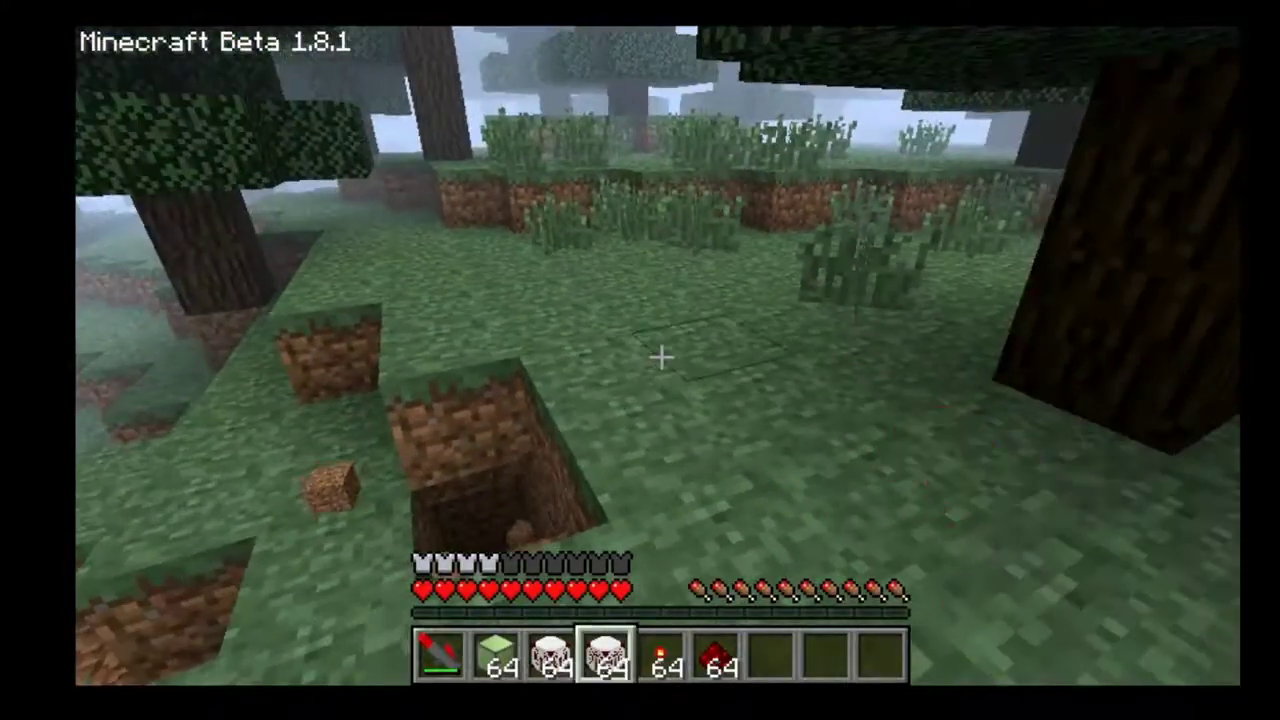
right_click(660, 356)
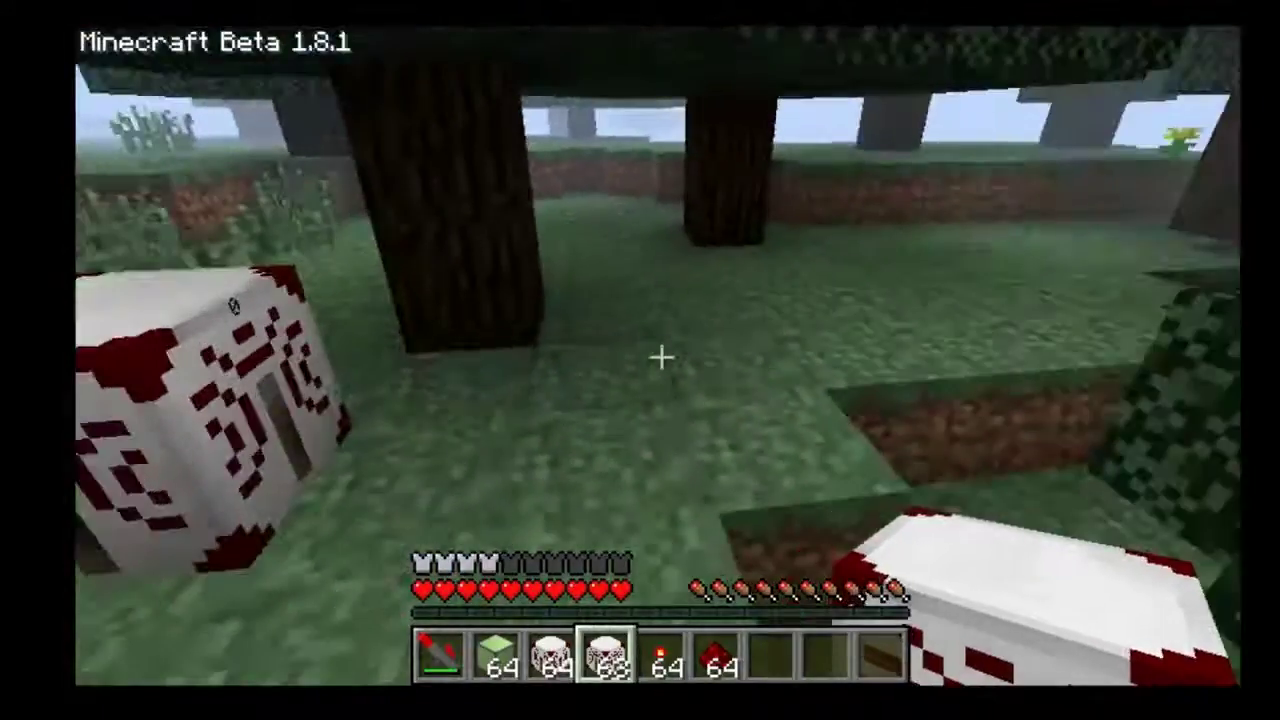
key(3)
right_click(660, 356)
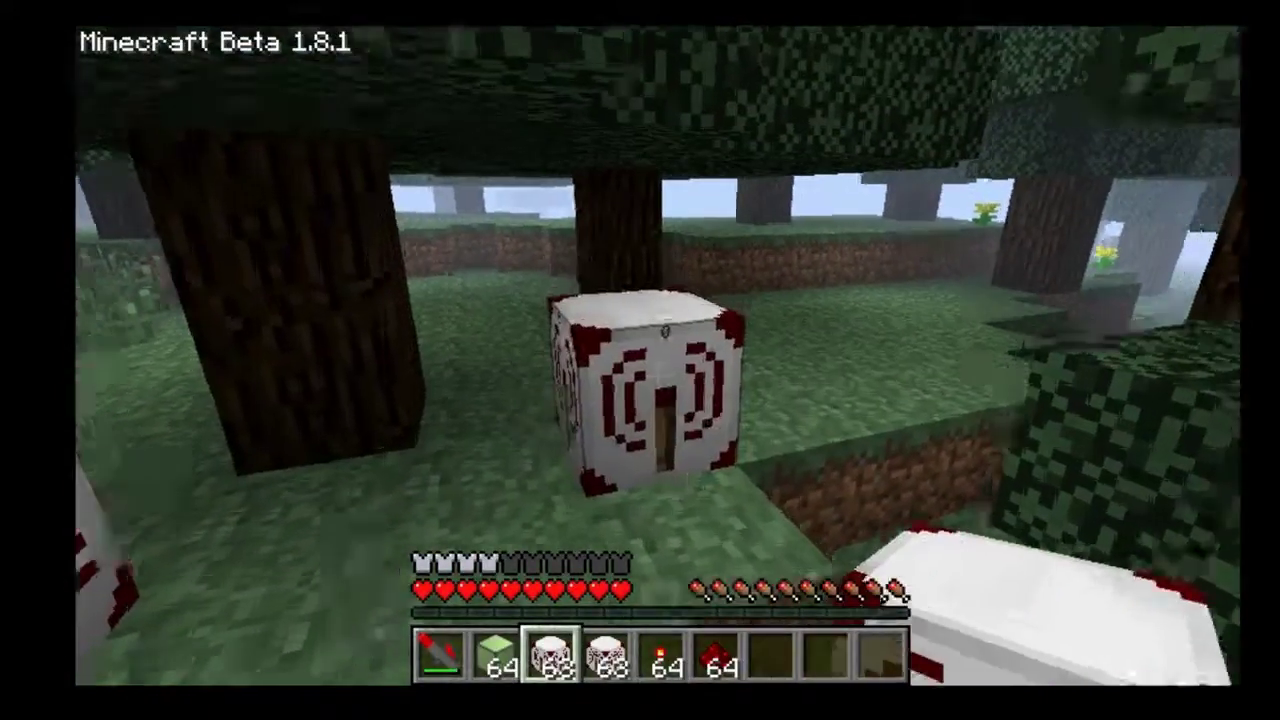
drag(659, 356, 659, 356)
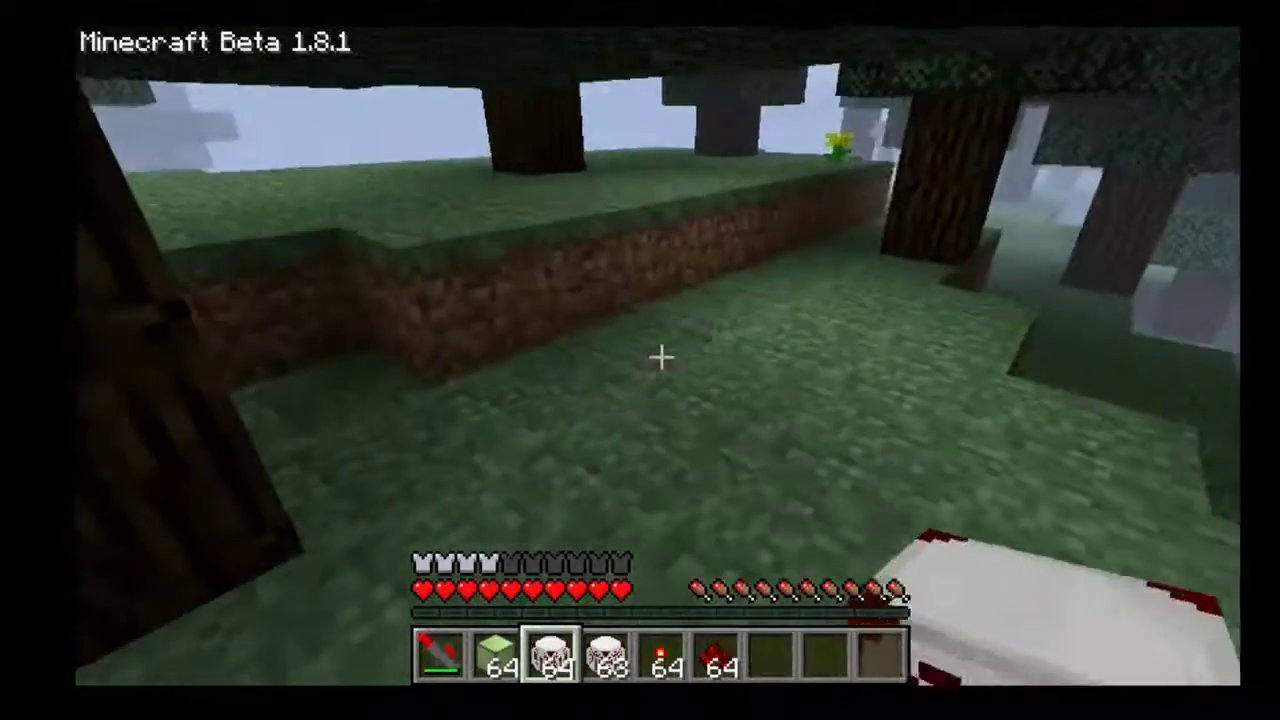
right_click(660, 356)
Check the transmitter's frequency and raise the receiver's frequency to 1.
right_click(660, 356)
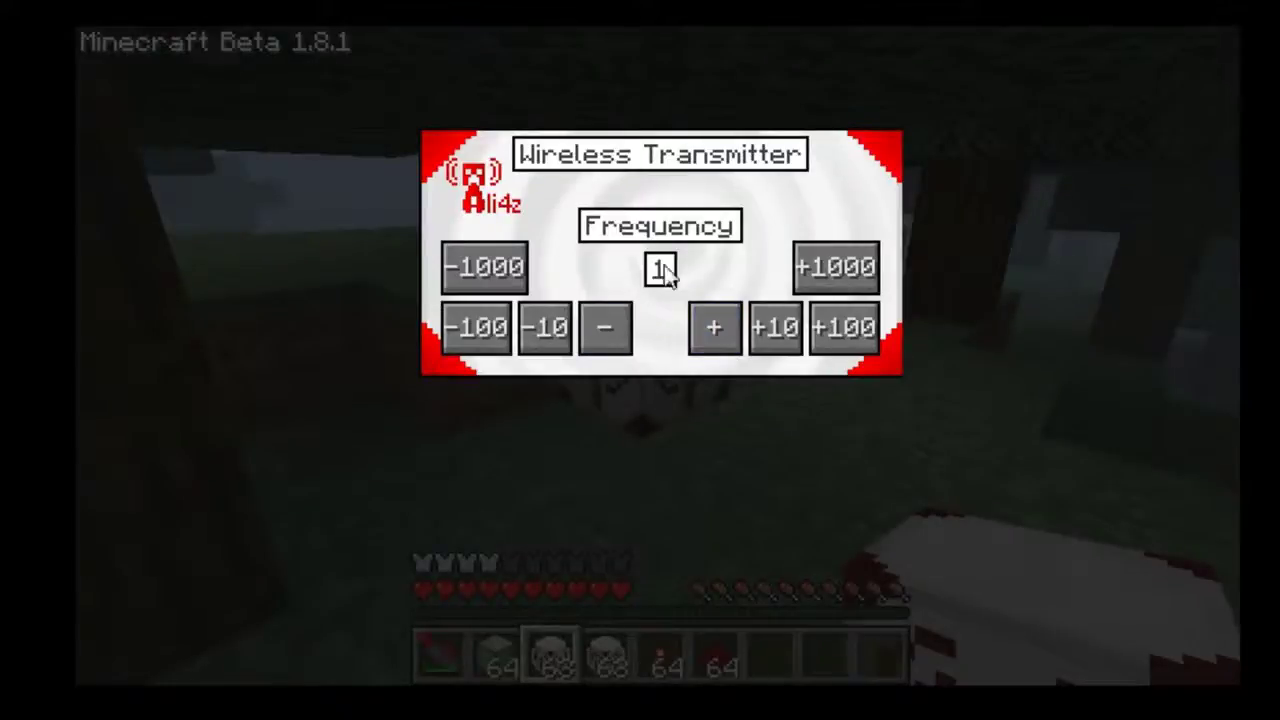
key(Escape)
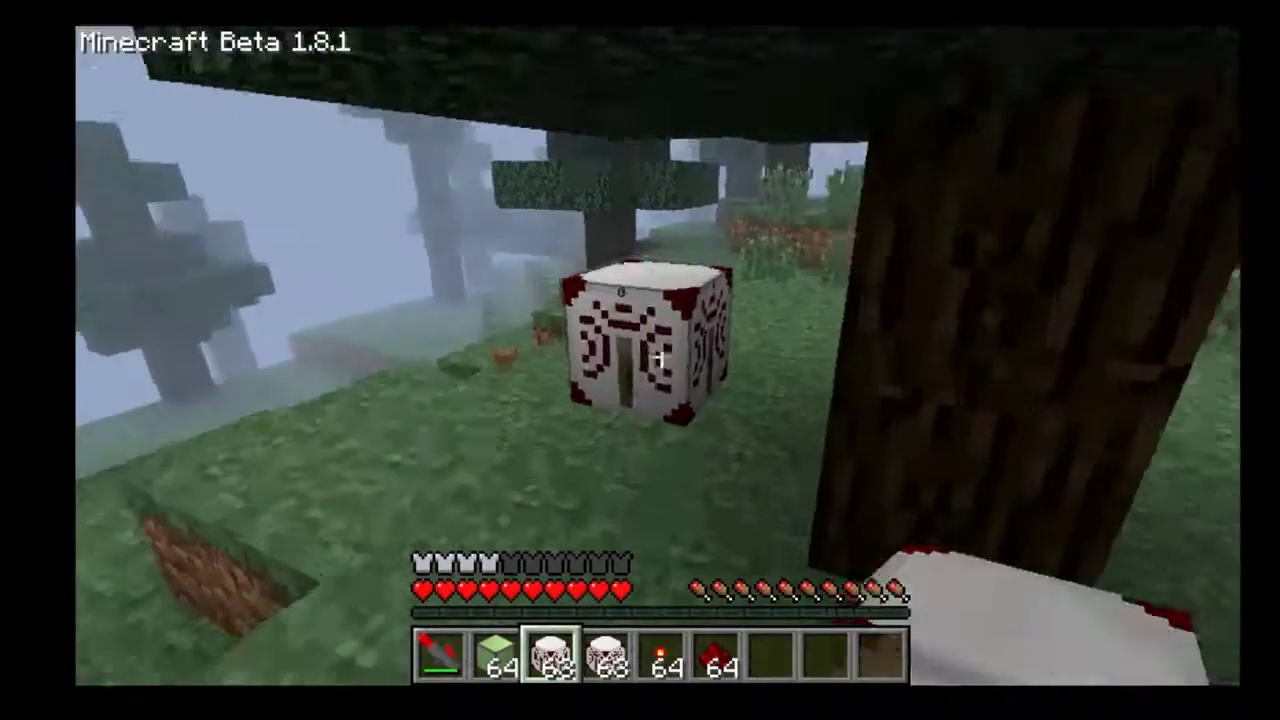
right_click(660, 356)
click(723, 346)
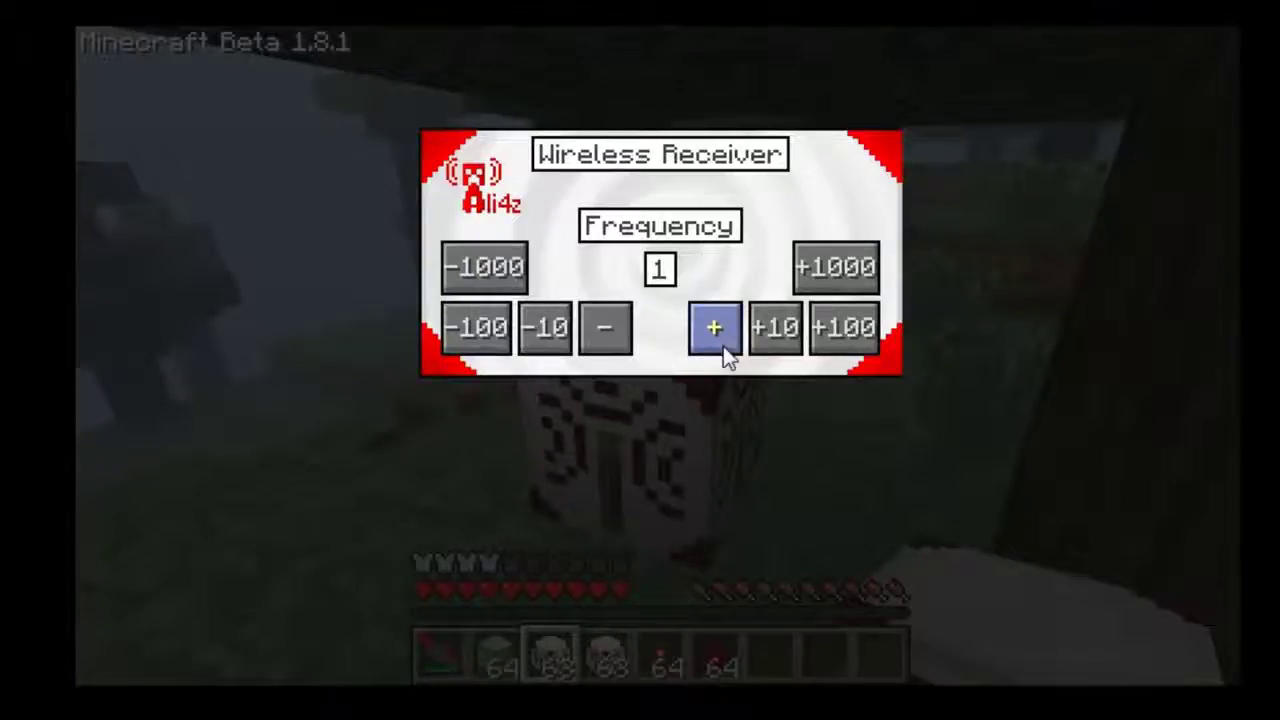
key(Escape)
key(w)
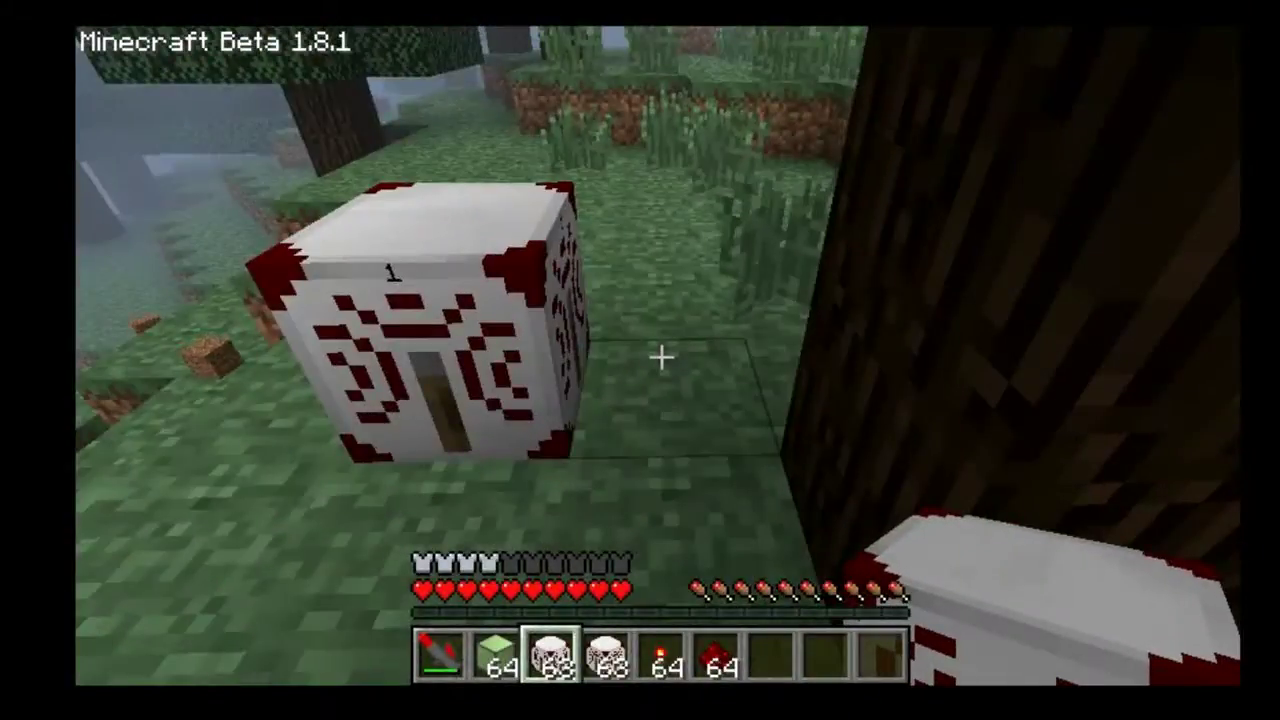
Lay redstone dust from the wireless block and place the lime lamp block.
scroll(660, 356, down, 2)
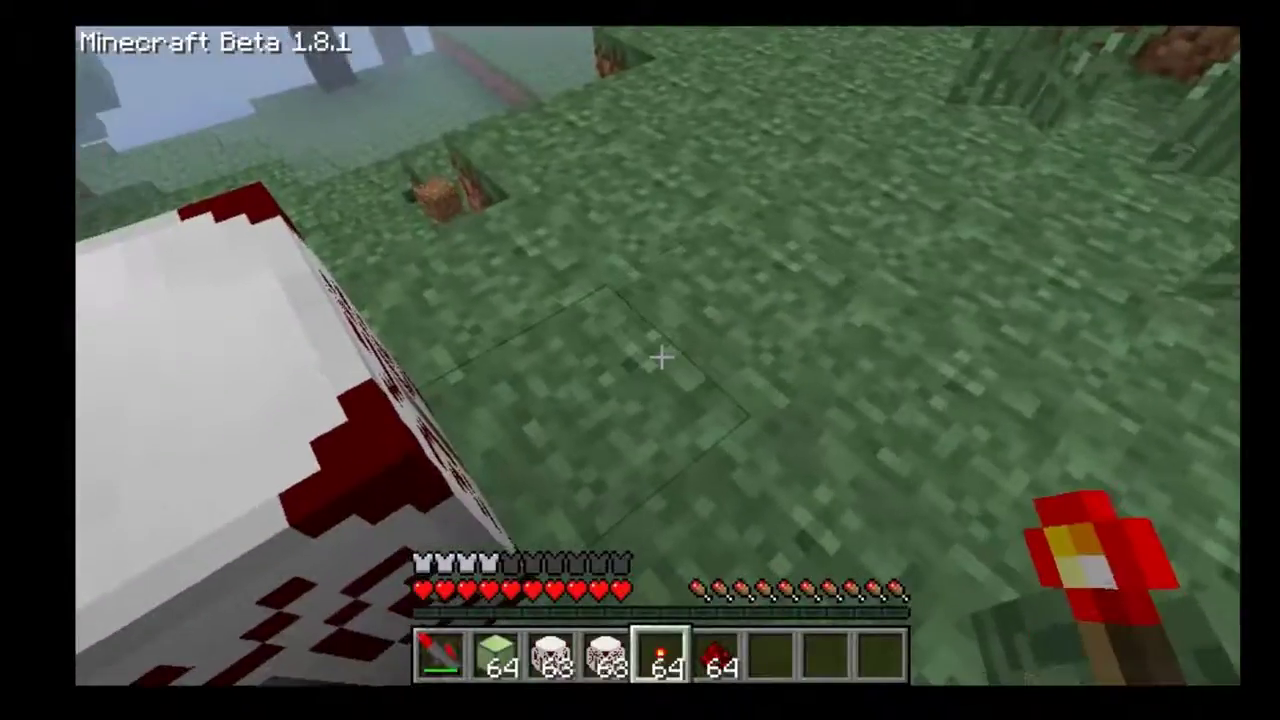
scroll(660, 356, down, 1)
key(s)
right_click(660, 356)
right_click(660, 356)
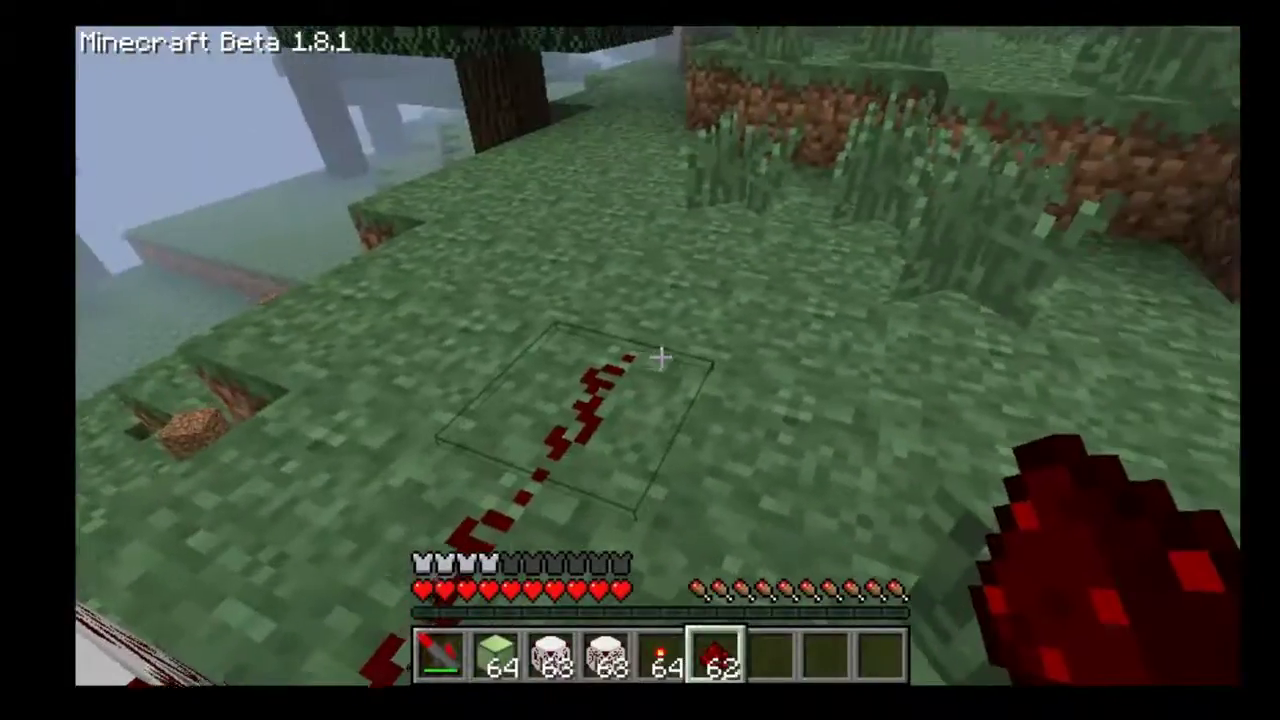
key(2)
right_click(660, 356)
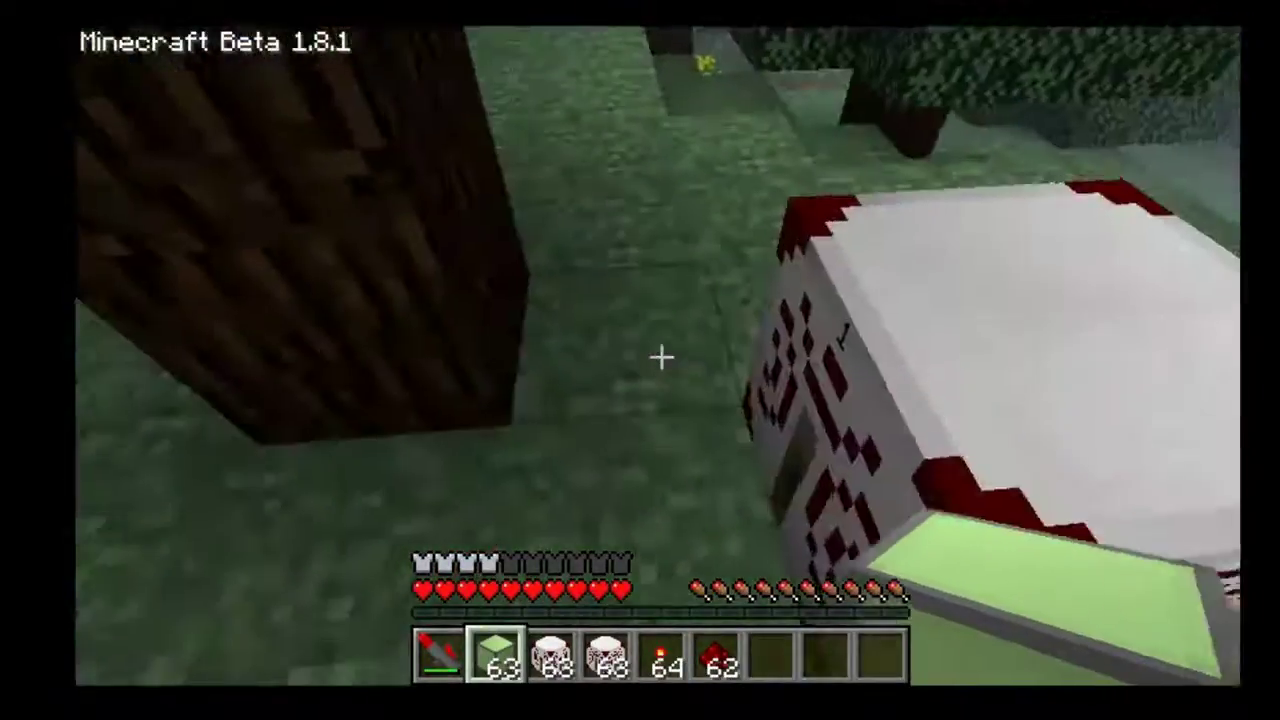
Extend a three-piece redstone trail along the ground.
scroll(660, 356, down, 4)
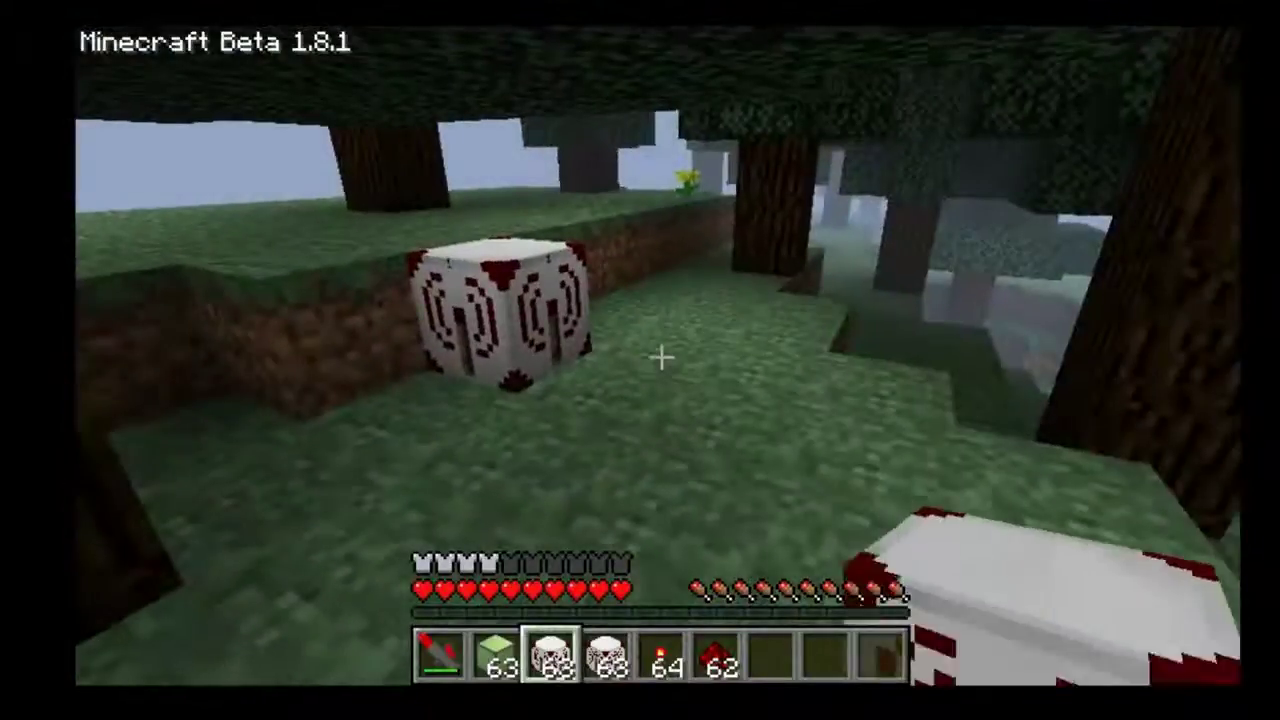
key(w)
right_click(660, 356)
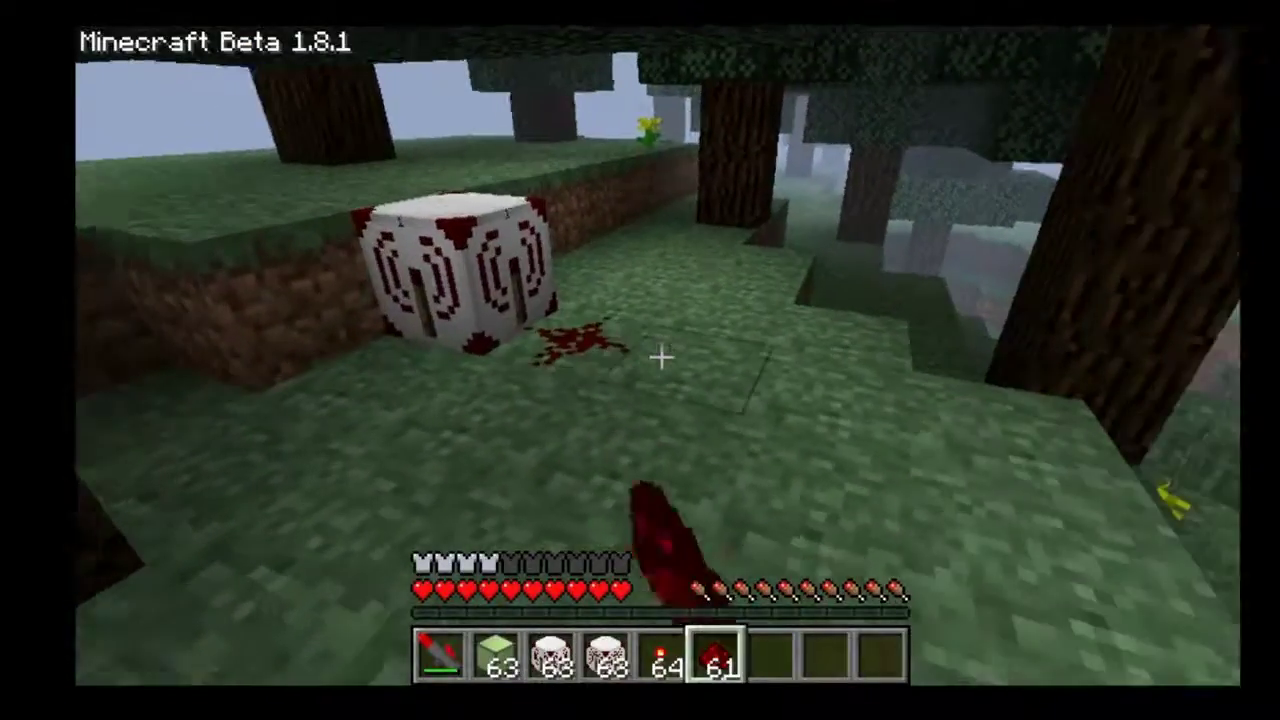
right_click(660, 356)
right_click(660, 356)
Replace the misplaced redstone dust near the lime block so the lamp lights up.
scroll(660, 356, up, 1)
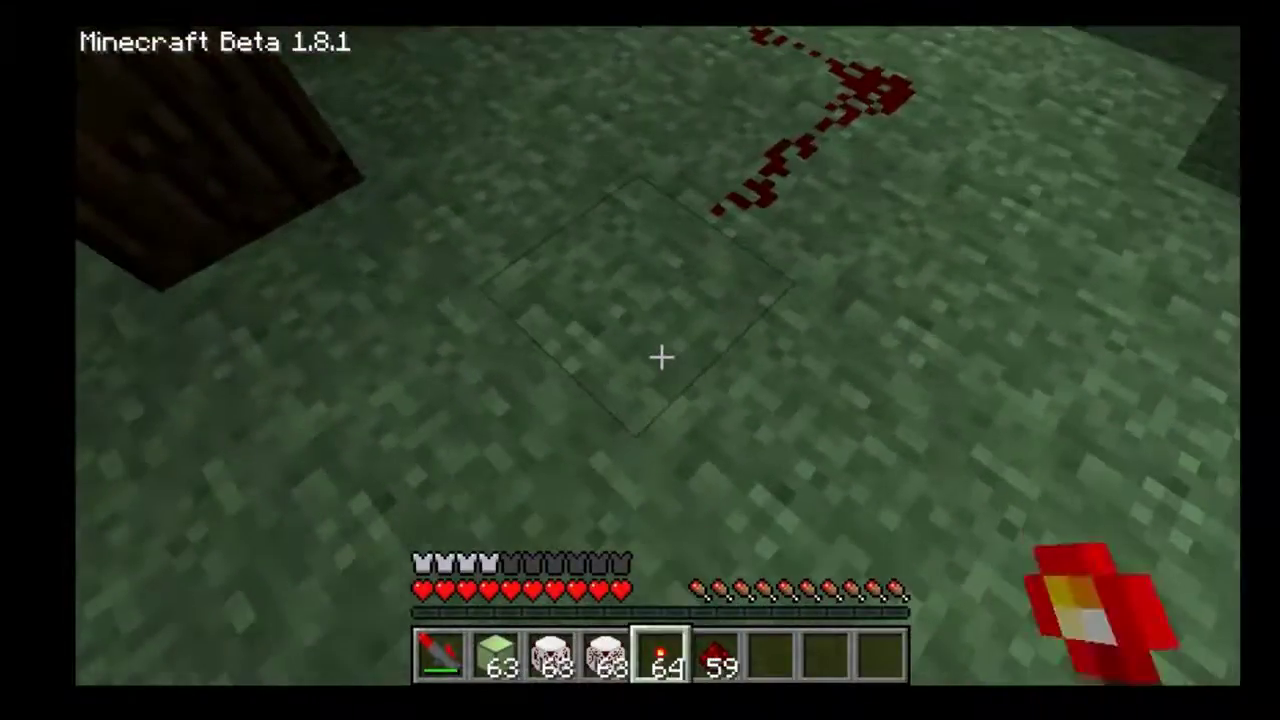
key(w)
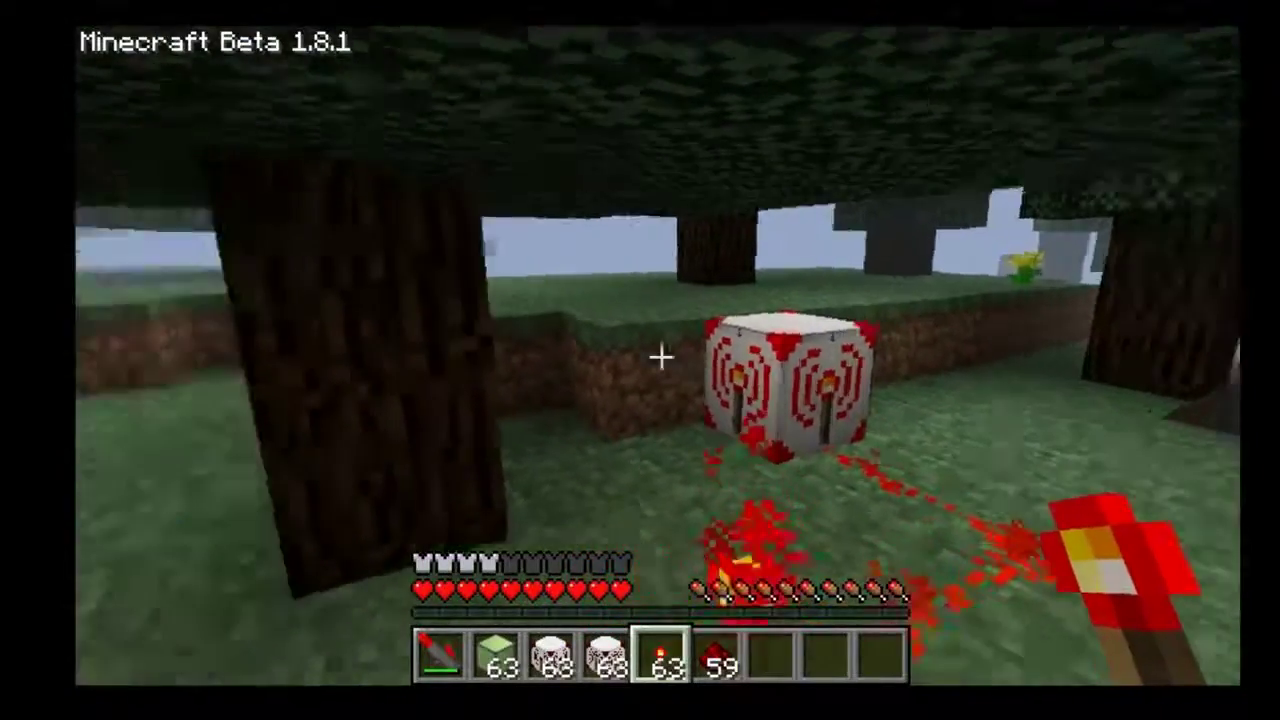
key(w)
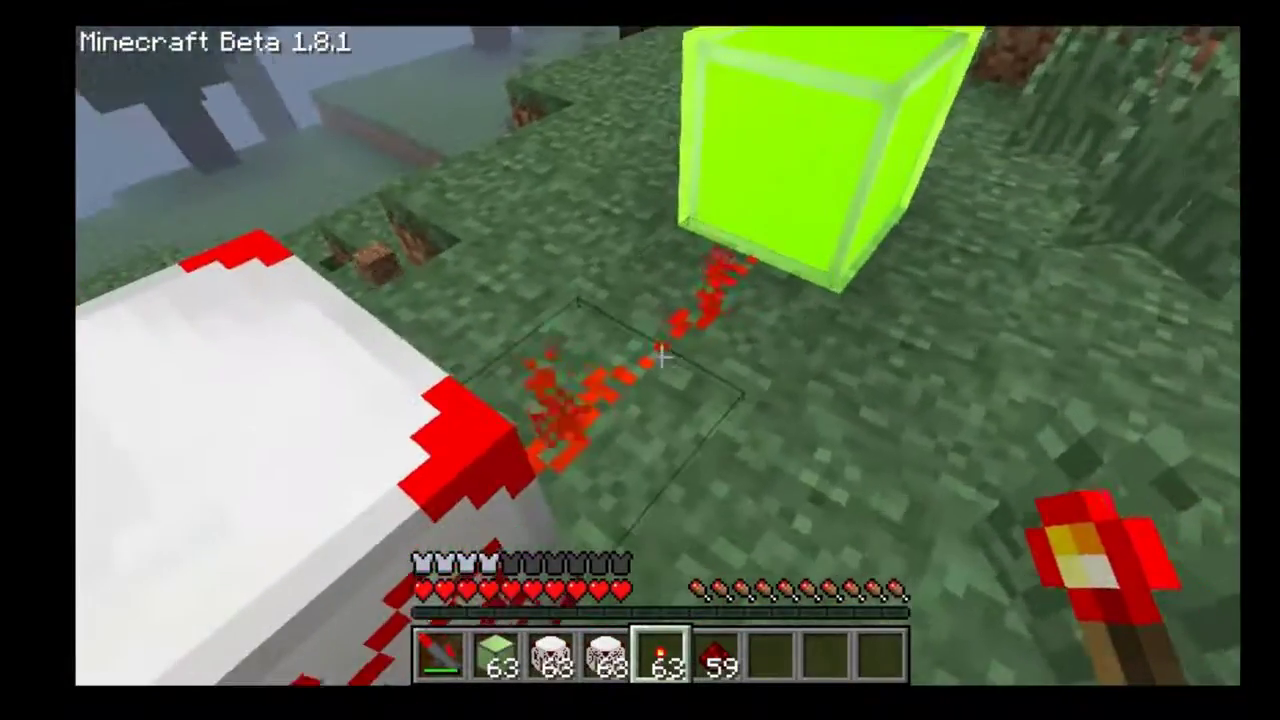
click(660, 356)
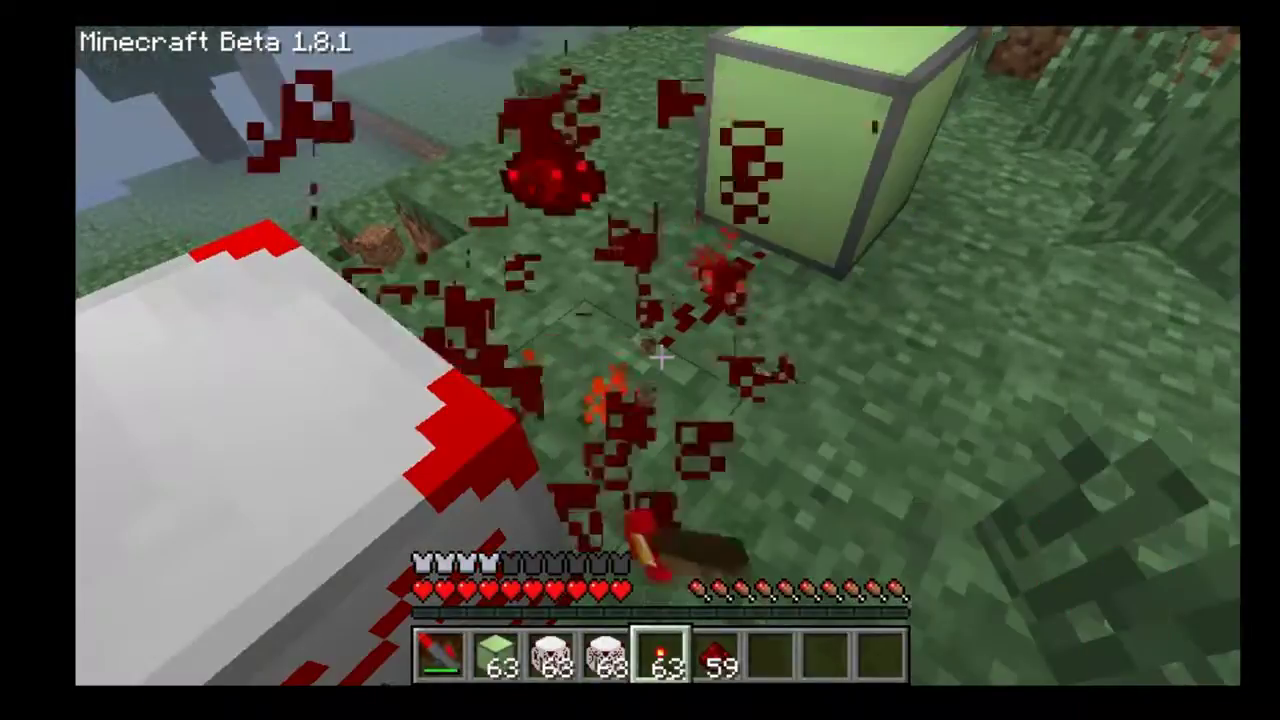
scroll(660, 356, down, 1)
right_click(660, 356)
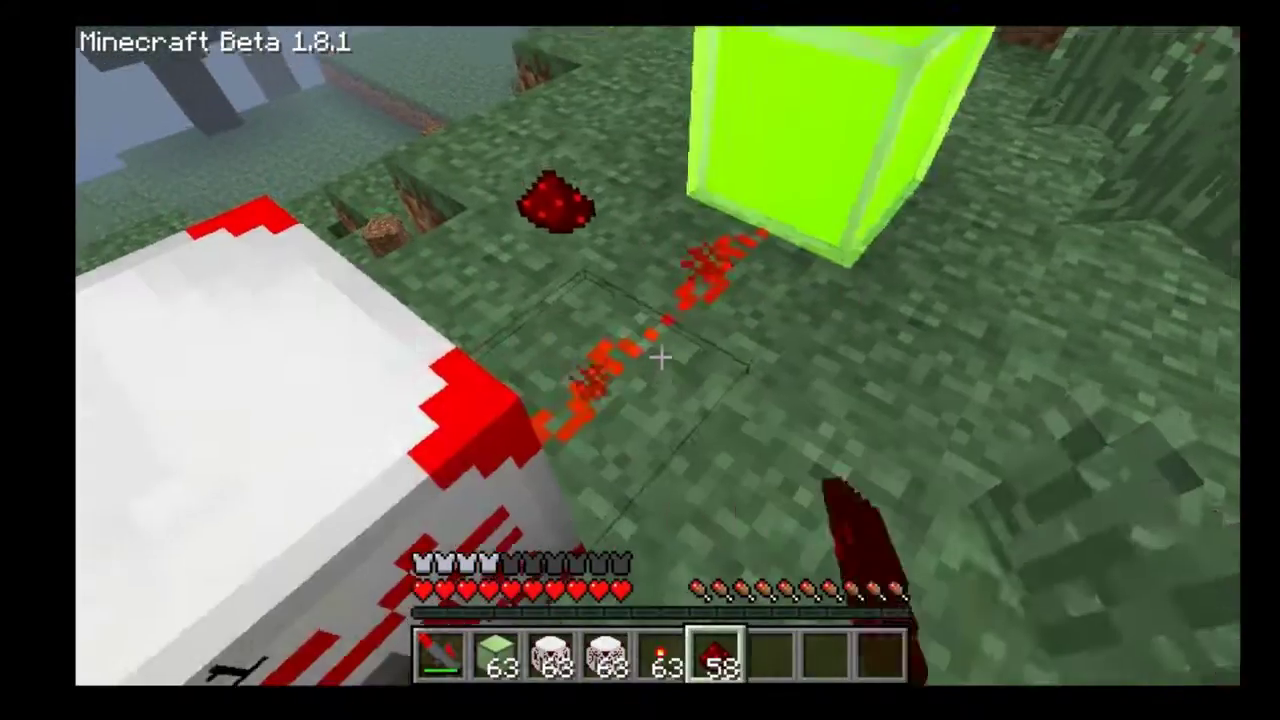
key(s)
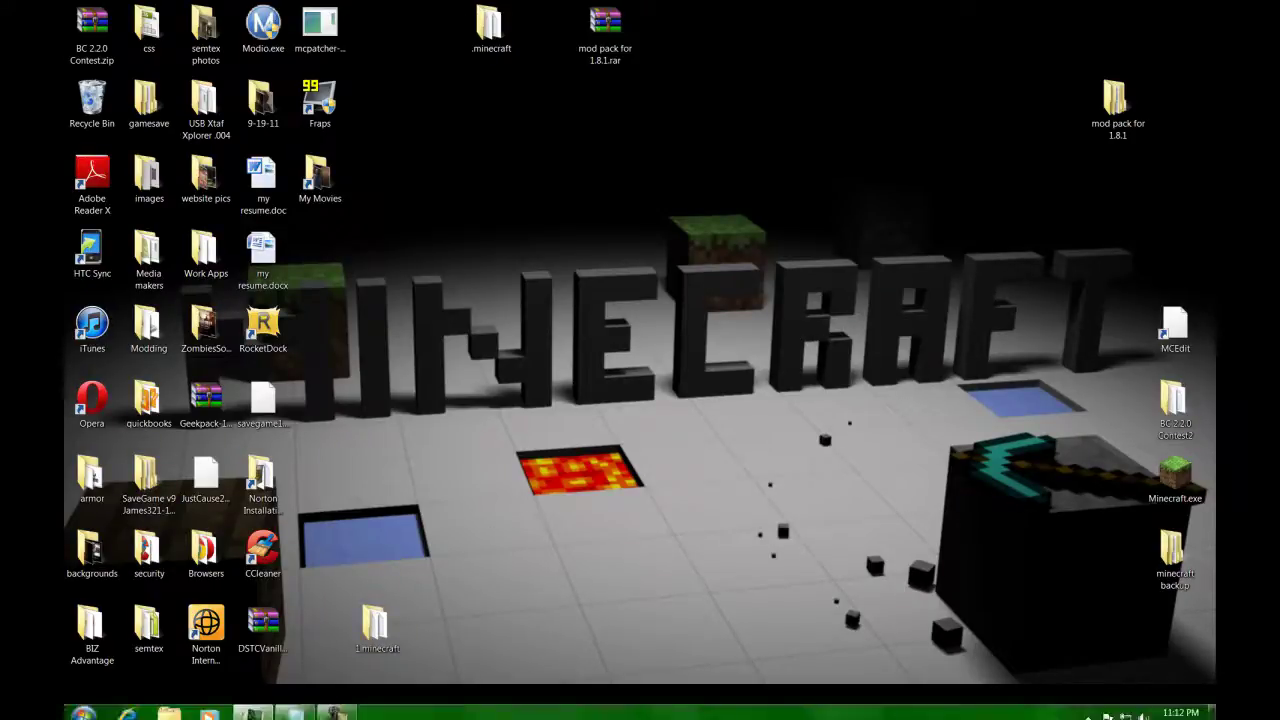
Finish quitting Minecraft, leaving the Windows desktop showing.
click(337, 706)
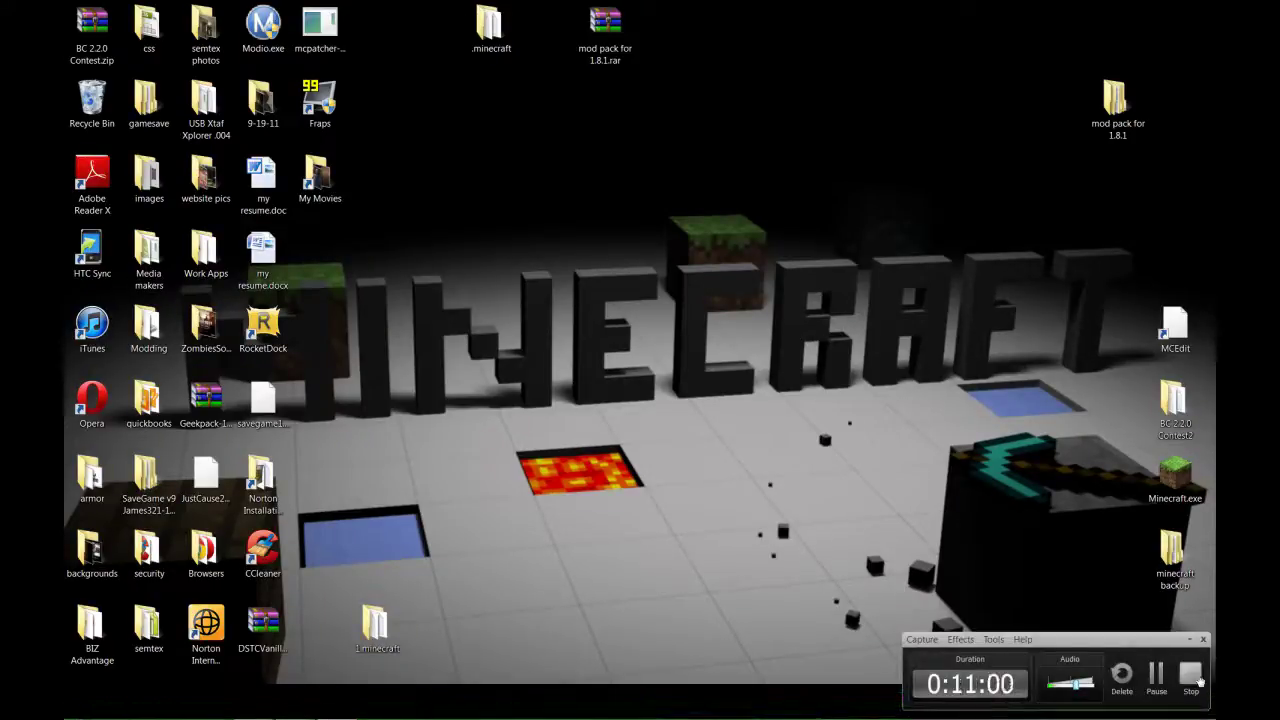